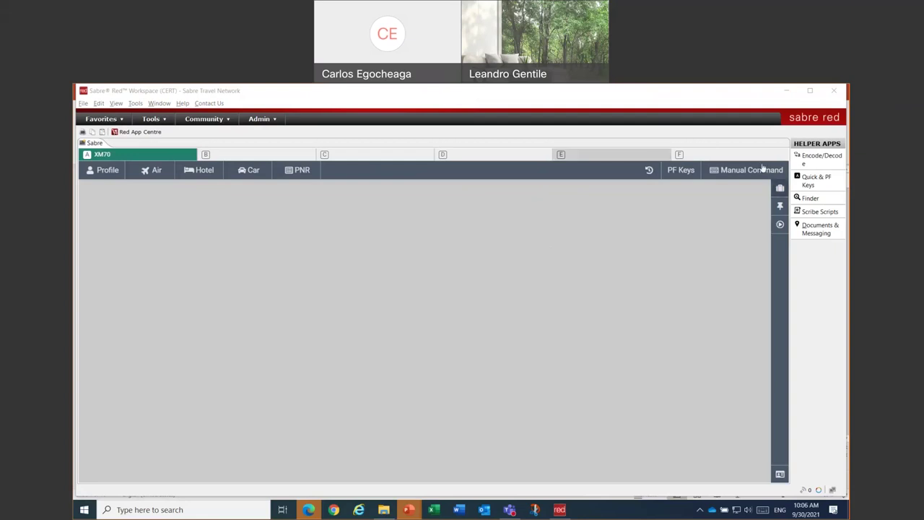
- In Manual Command, designate the ticket printer with PPS1 and list printer assignments with *S*P
click(737, 172)
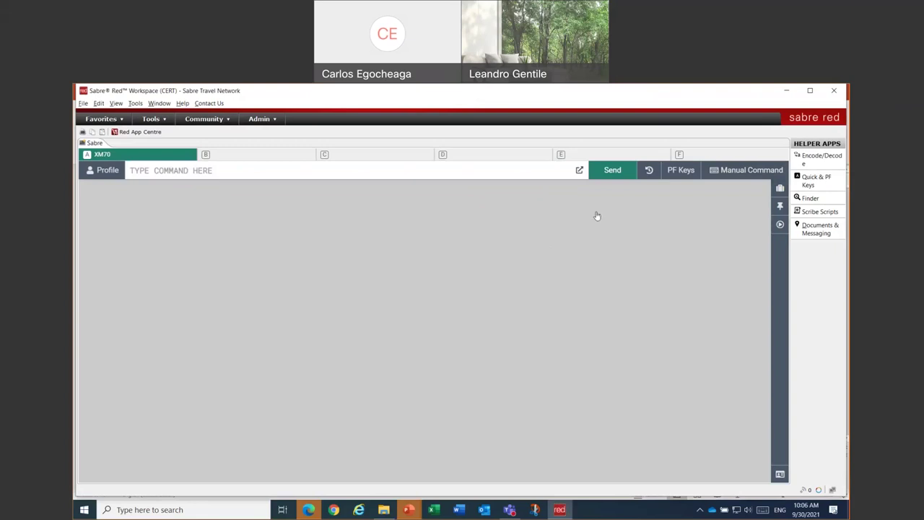
click(491, 172)
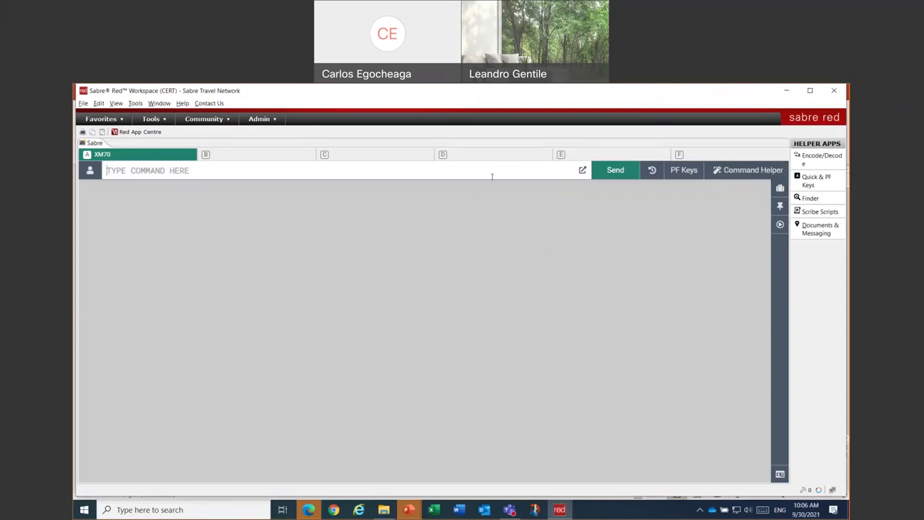
text(PPS1)
key(Return)
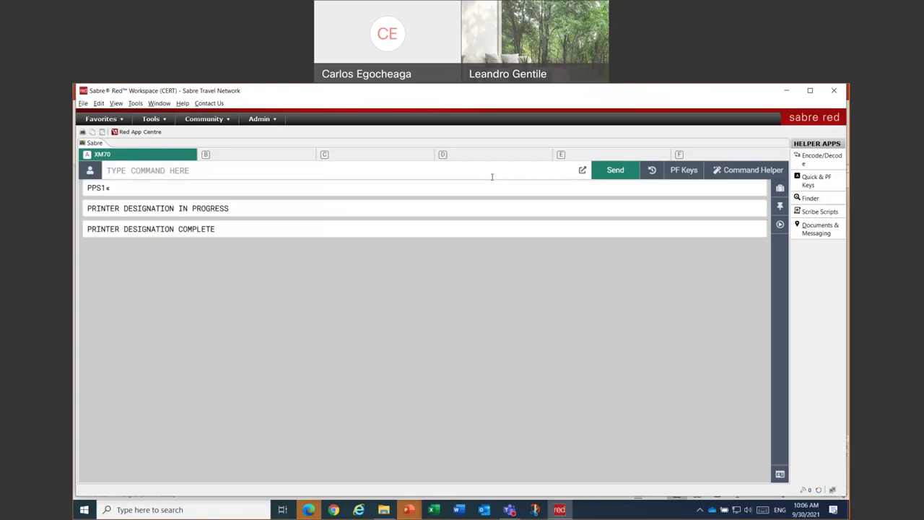
text(*S*P)
key(Return)
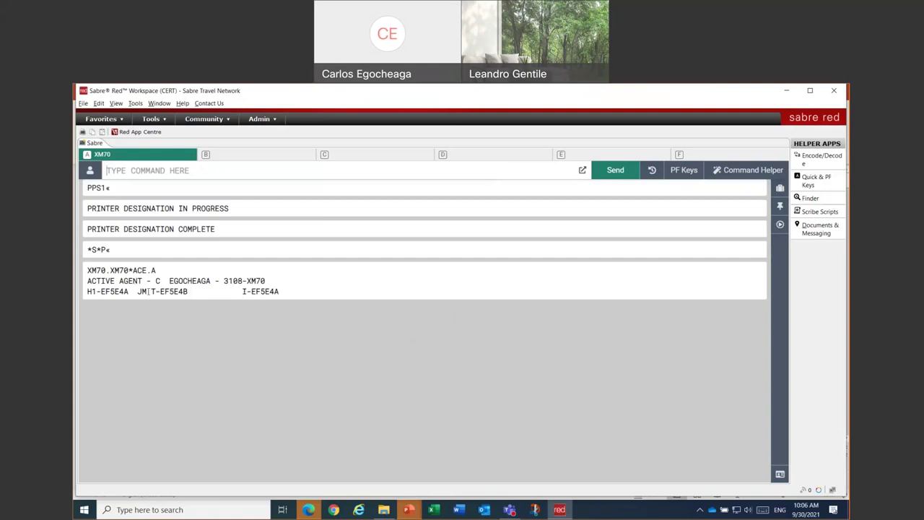
- Review the ticket, hardcopy and itinerary printers (T-EF5E4B, H1-EF5E4A, I-EF5E4A), then return to graphical mode
drag(137, 291, 195, 291)
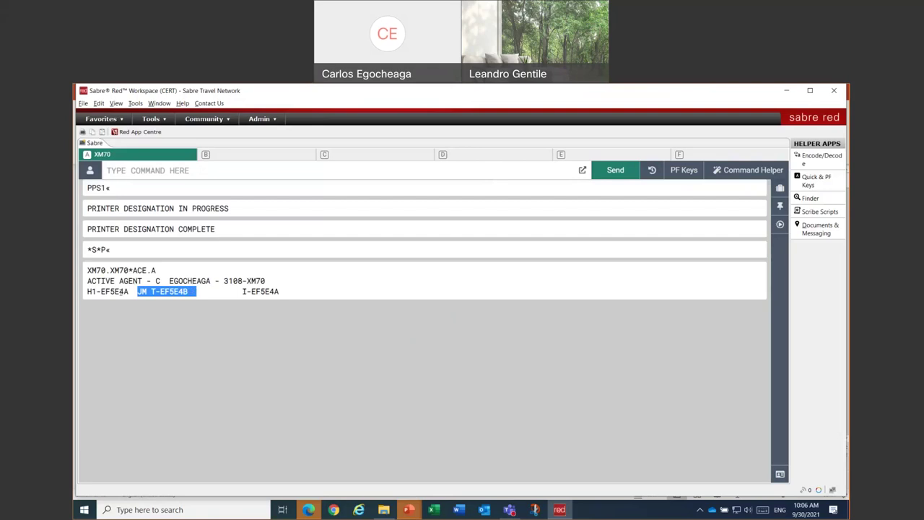
click(128, 291)
drag(128, 291, 100, 300)
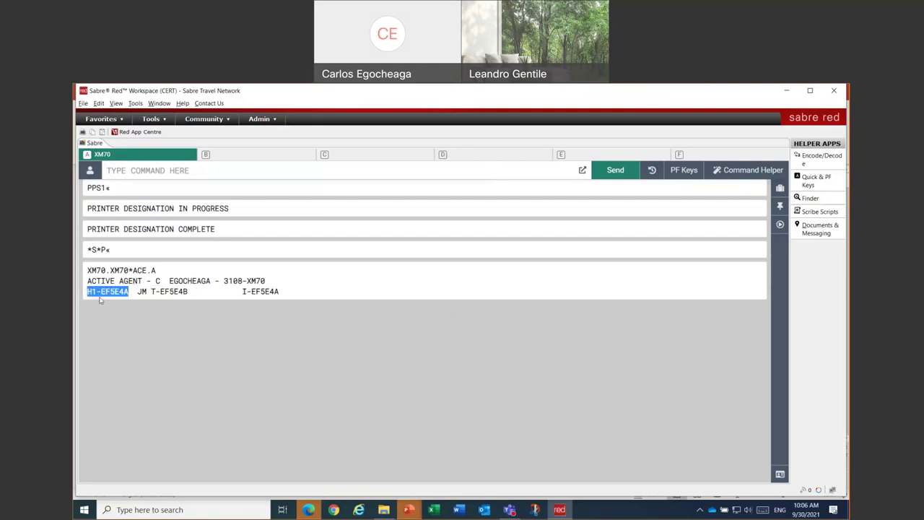
drag(243, 291, 370, 291)
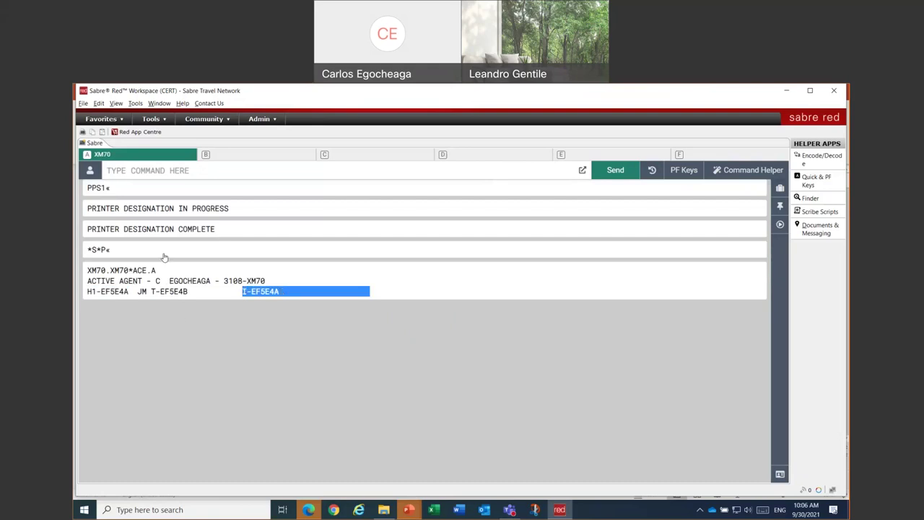
click(152, 315)
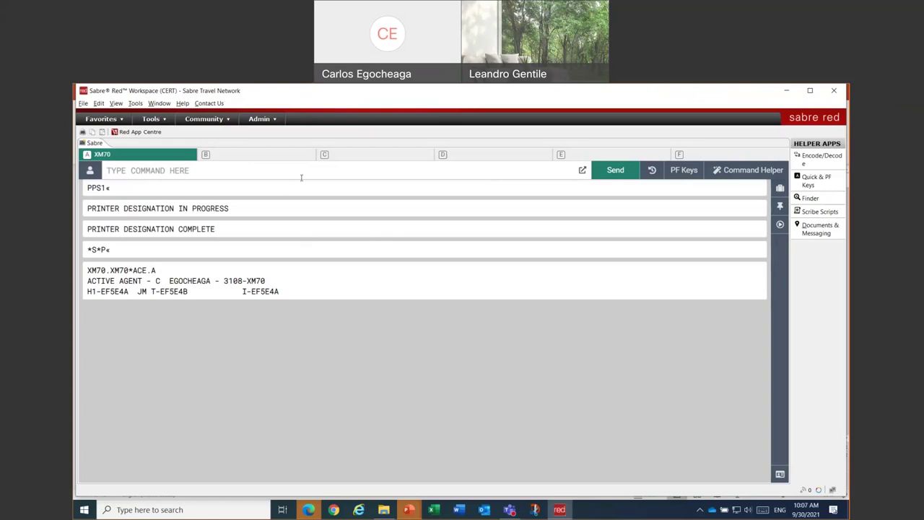
click(733, 170)
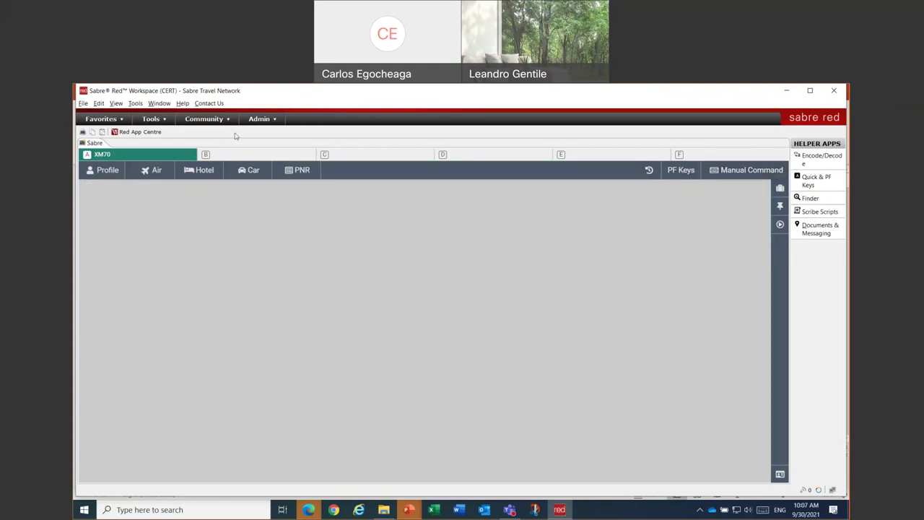
- Search PNRs by the traveler's last name with Traveler Name search type and open the booking
click(292, 173)
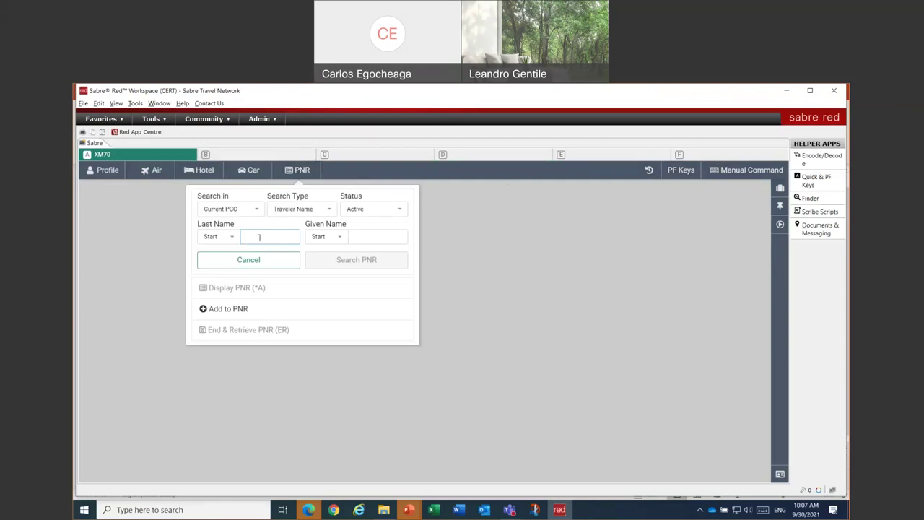
text(ISOLA)
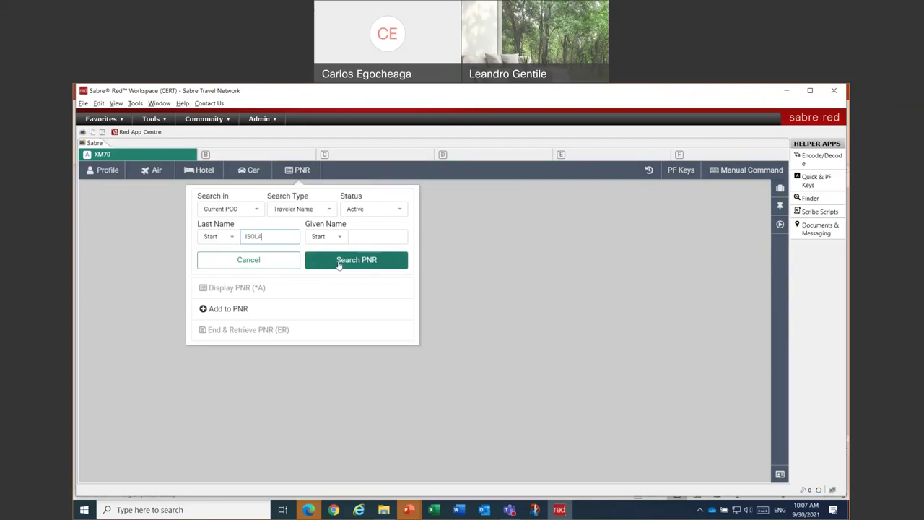
click(290, 217)
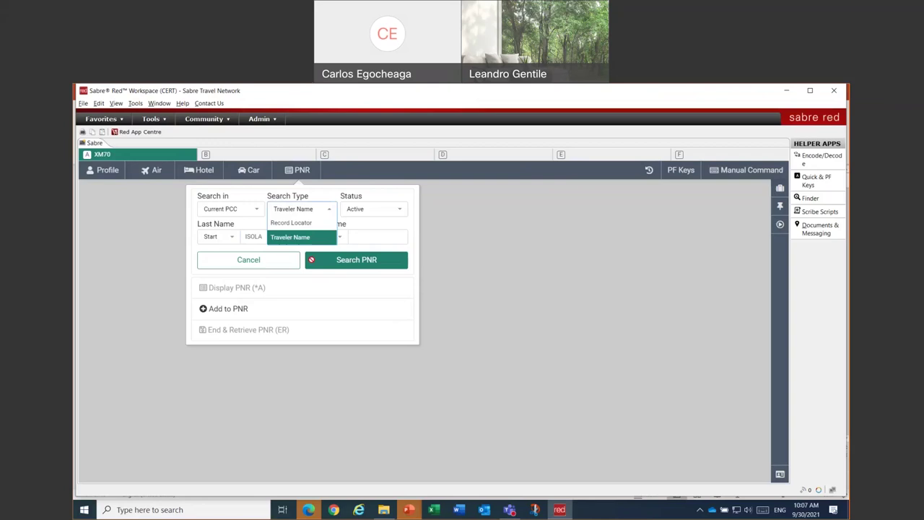
click(316, 238)
click(365, 264)
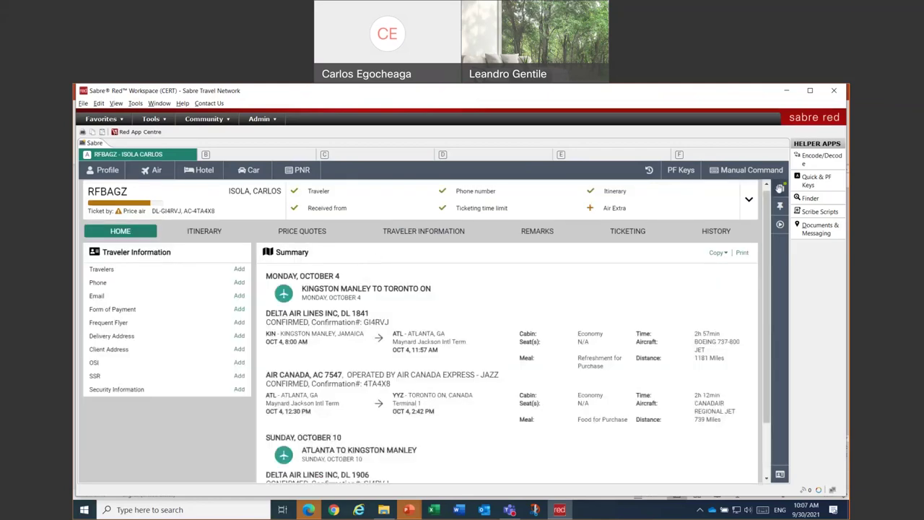
- Show the Trip Summary and its Price Quotes tab, which has no stored quotes
click(779, 188)
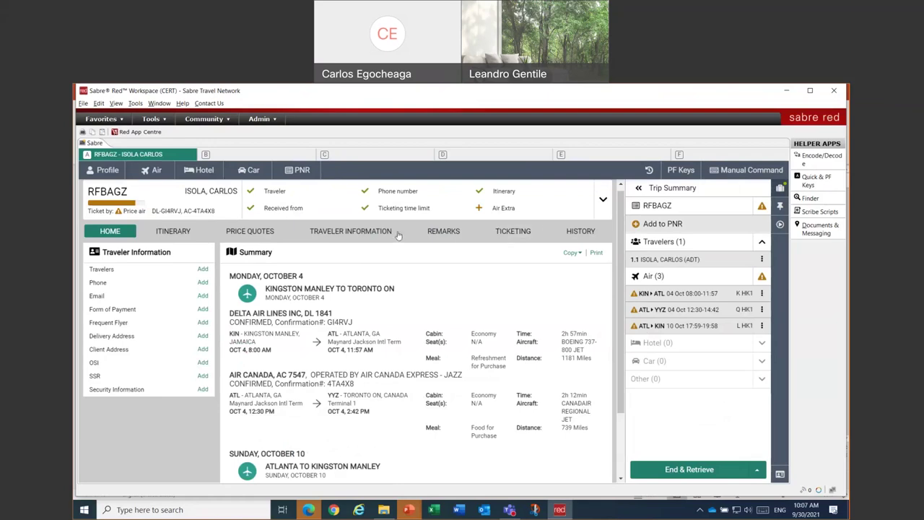
click(255, 236)
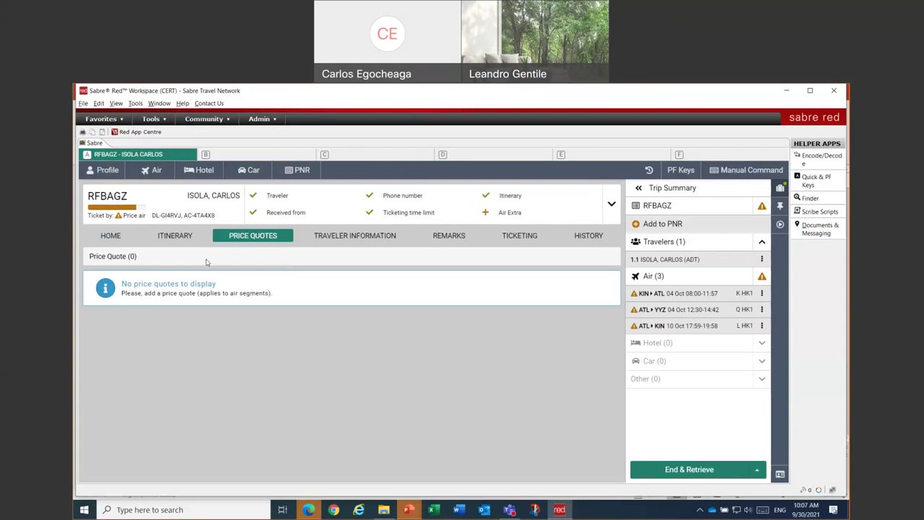
- Price air segments 1 and 3 (KIN–ATL, ATL–KIN) and save the JMD 87713 quote
click(762, 326)
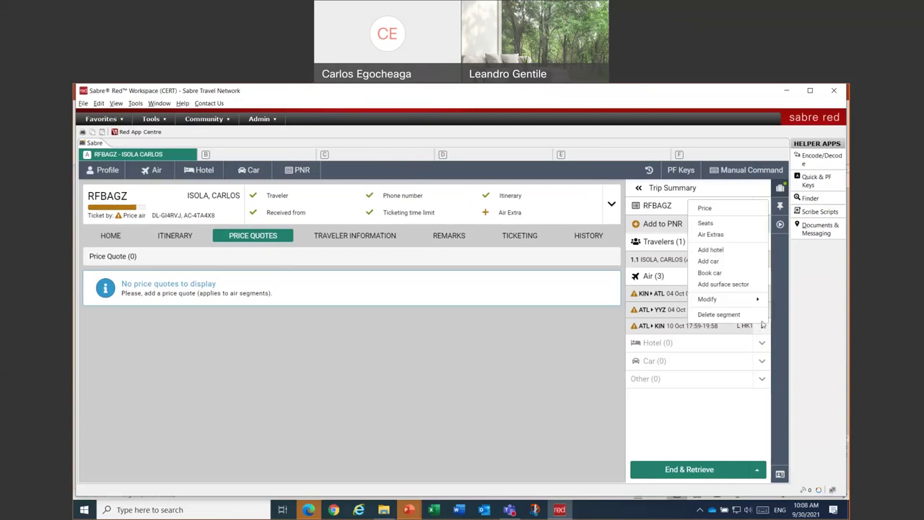
click(735, 209)
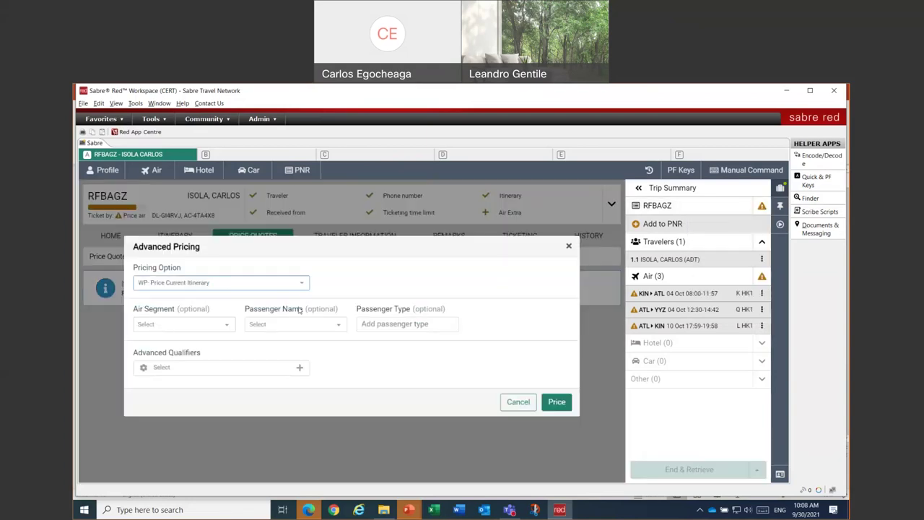
click(193, 326)
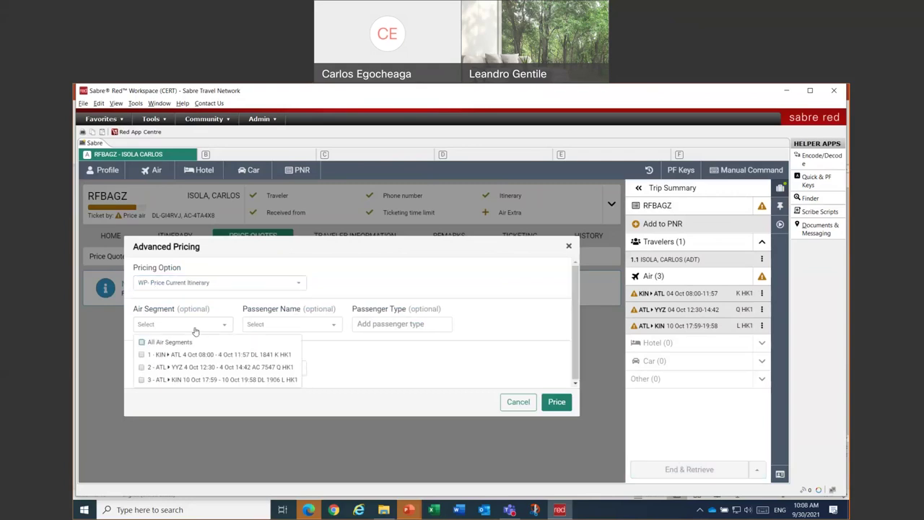
click(142, 354)
click(142, 380)
click(558, 405)
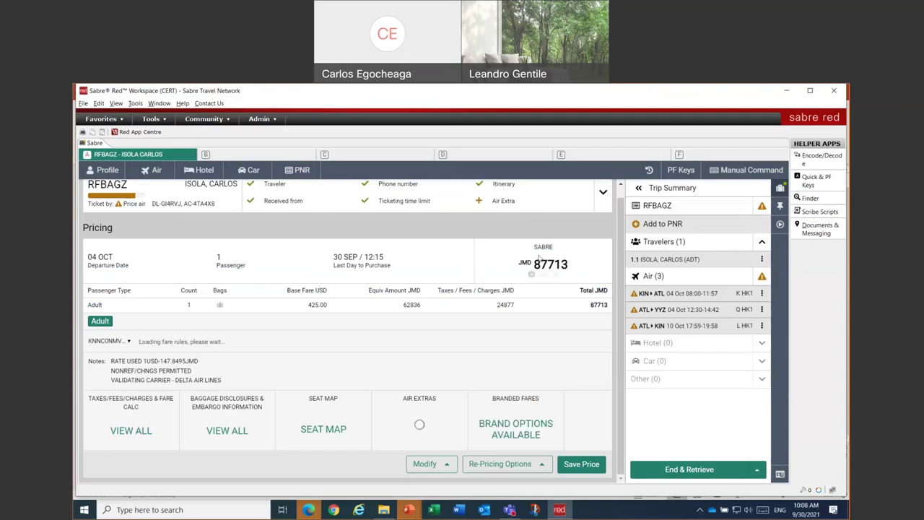
click(570, 469)
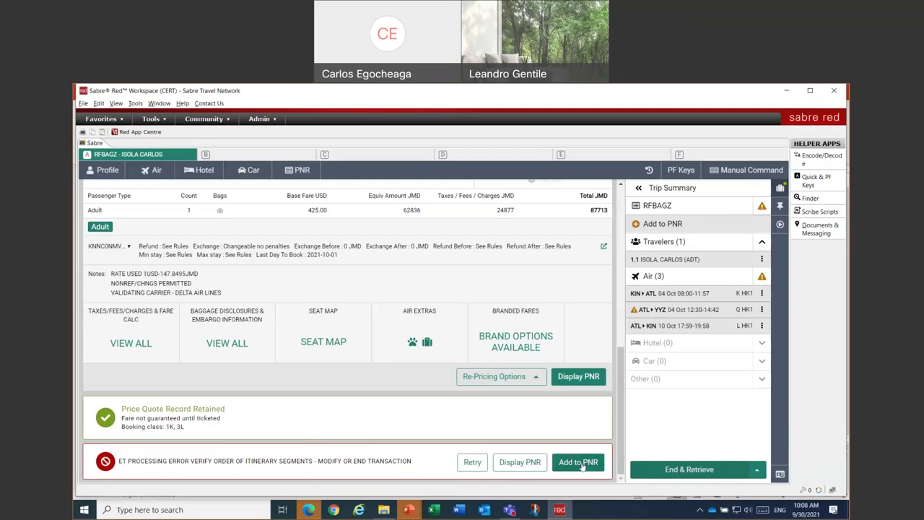
- Ignore changes and retrieve the PNR, then view its stored JMD 87713 price quote
click(664, 469)
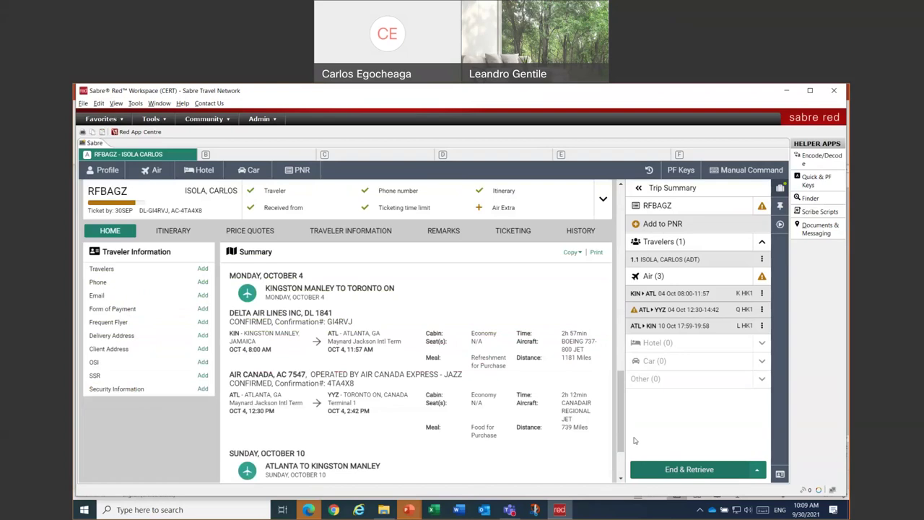
click(757, 471)
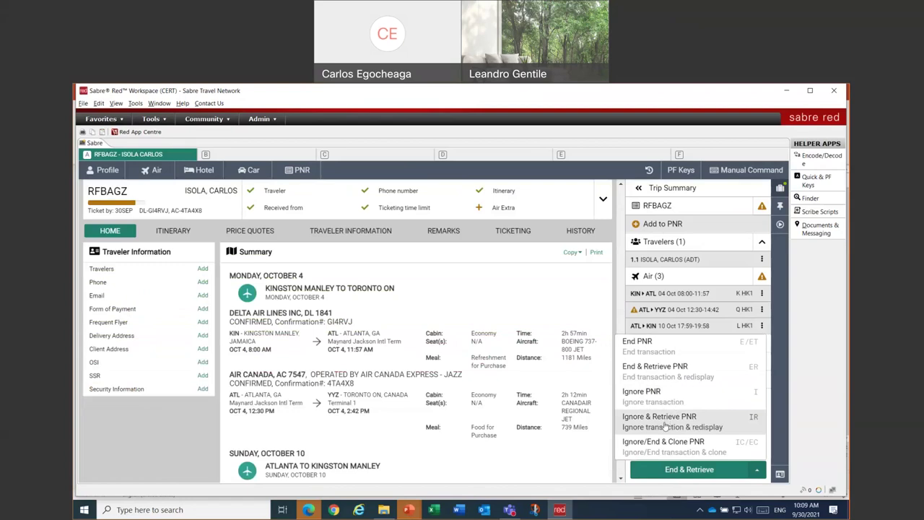
click(665, 425)
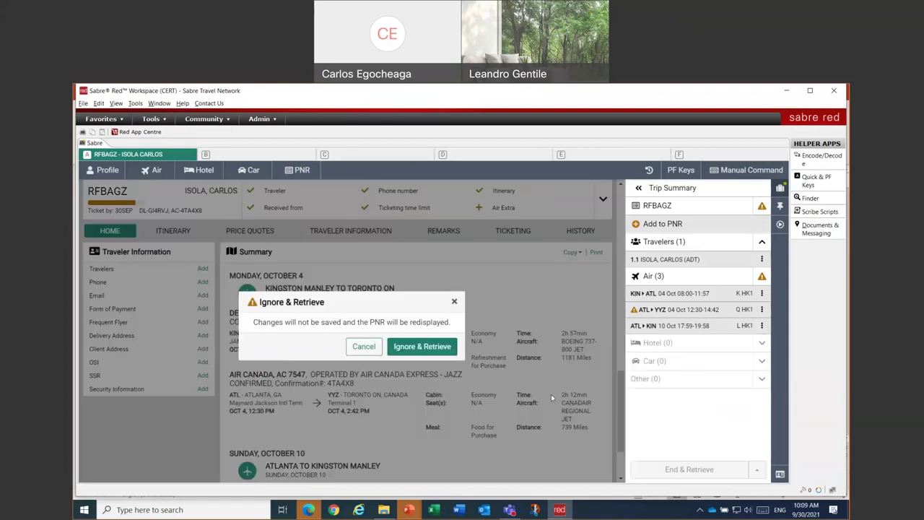
click(412, 352)
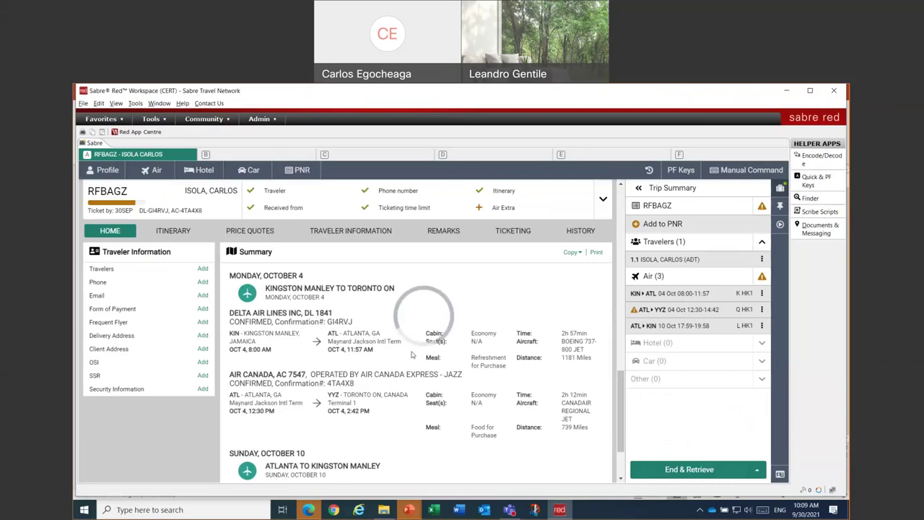
click(228, 233)
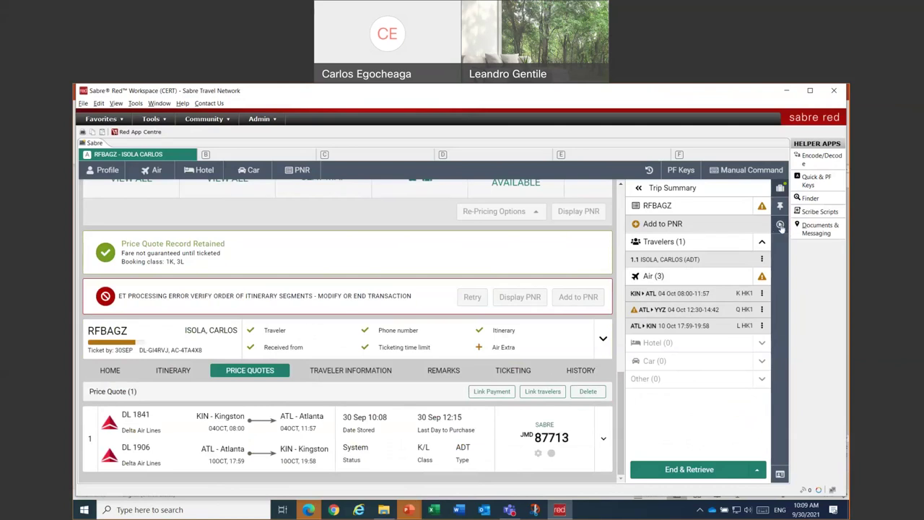
- Start the Issue ticket/EMD workflow from the Workflows side bar
click(780, 226)
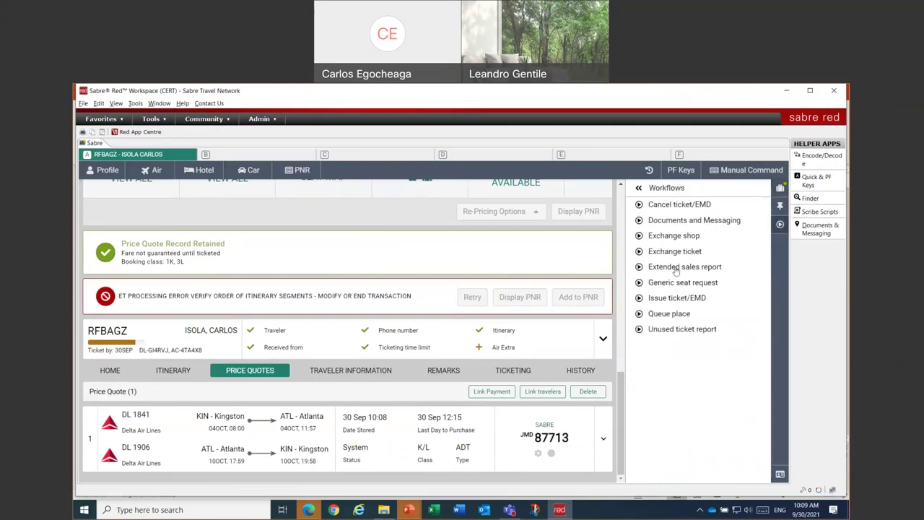
click(663, 300)
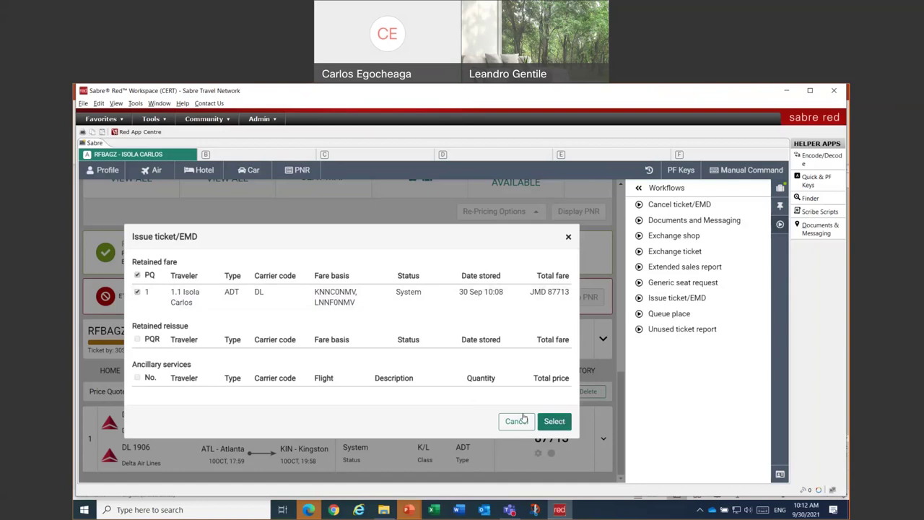
- Continue with retained fare PQ1 and list the form-of-payment options
click(554, 421)
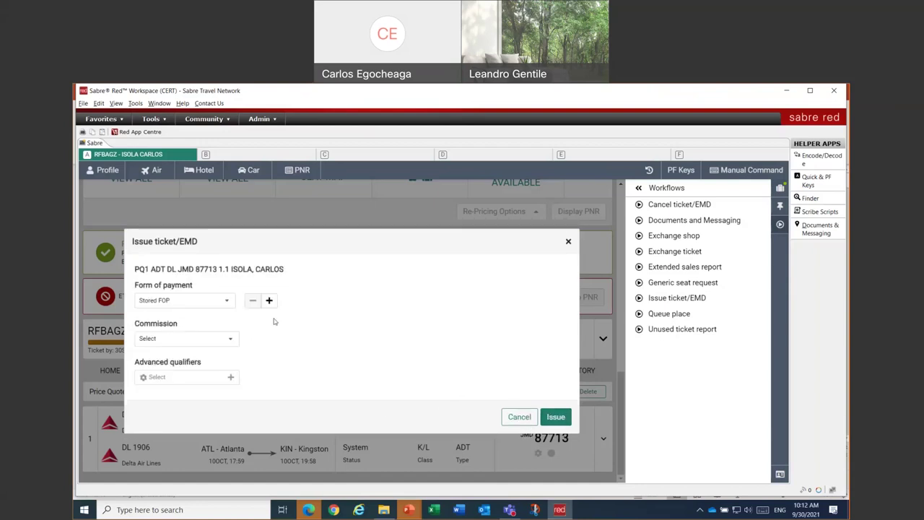
click(227, 301)
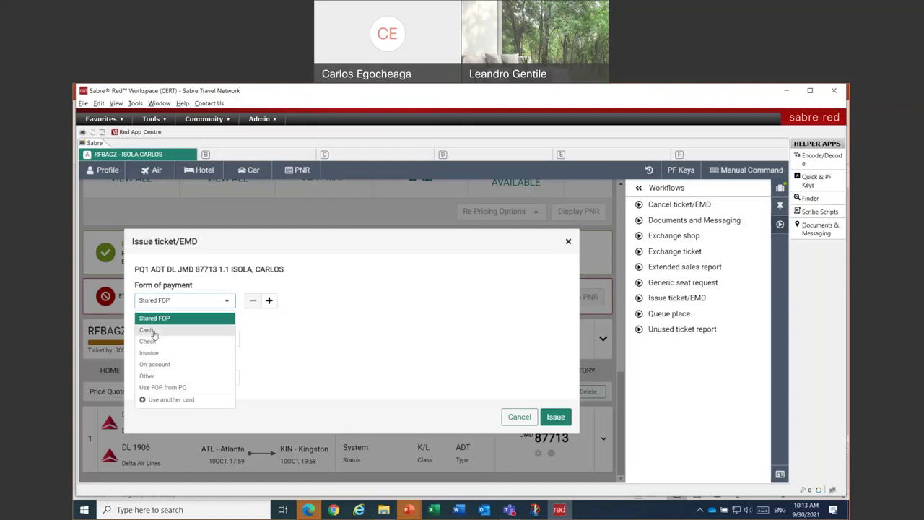
- Set payment to Cash with a 1 percent commission
click(151, 330)
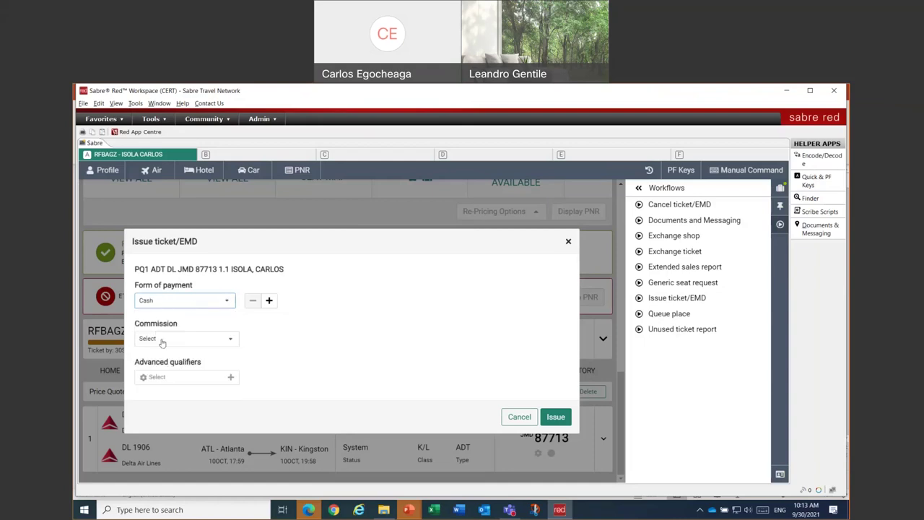
click(160, 340)
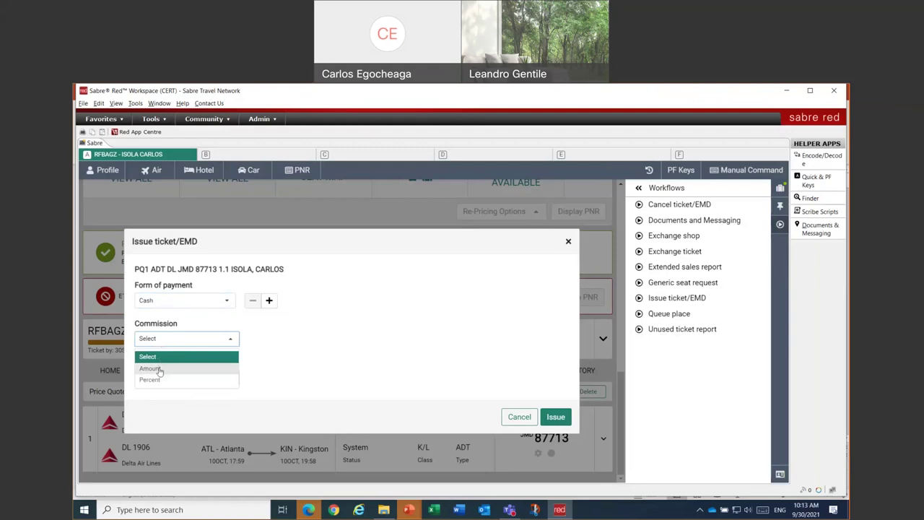
click(153, 382)
click(217, 339)
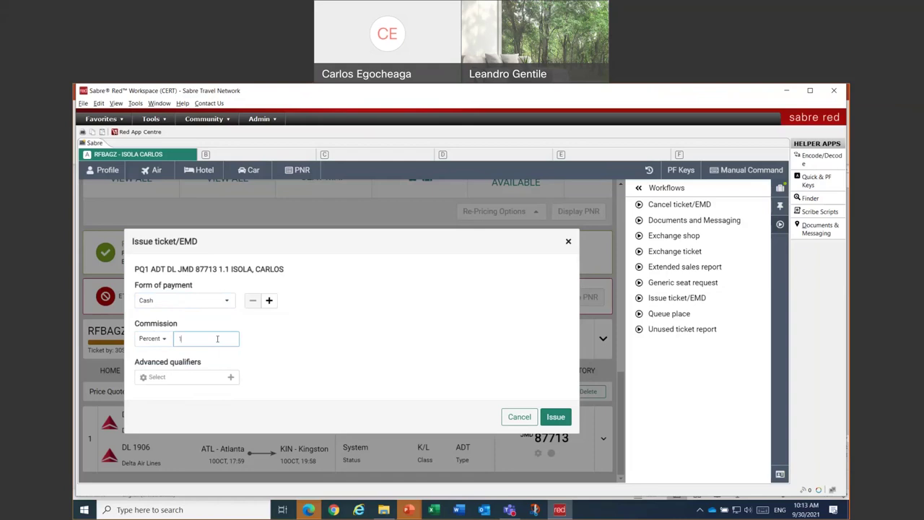
click(339, 340)
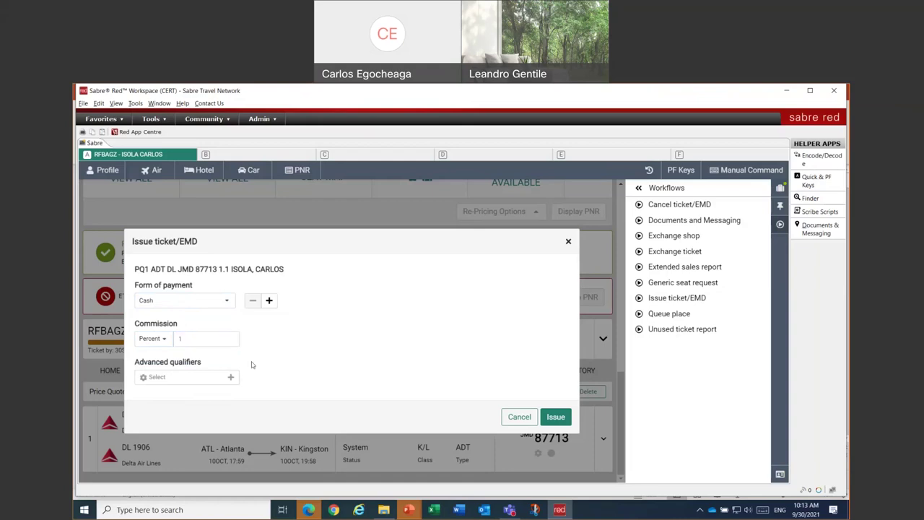
- Add the endorsement 'TST TKT' under Advanced qualifiers
click(198, 378)
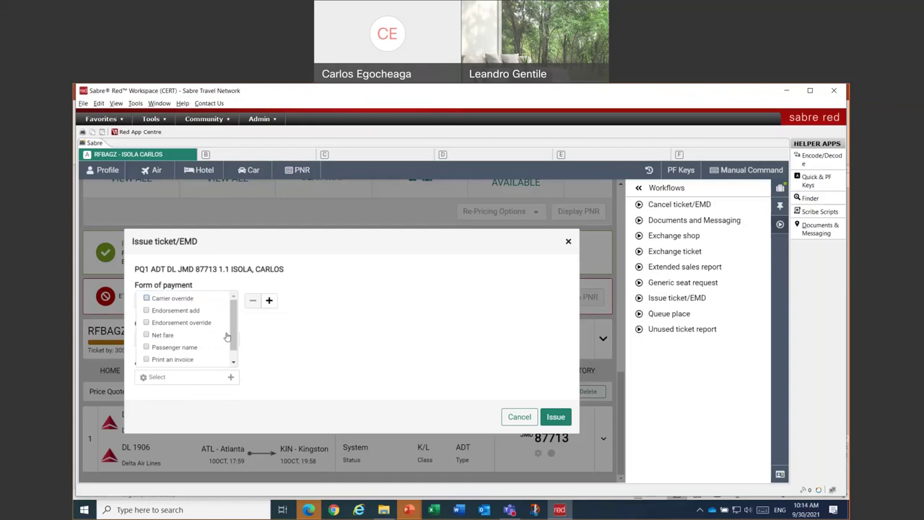
drag(231, 318, 231, 333)
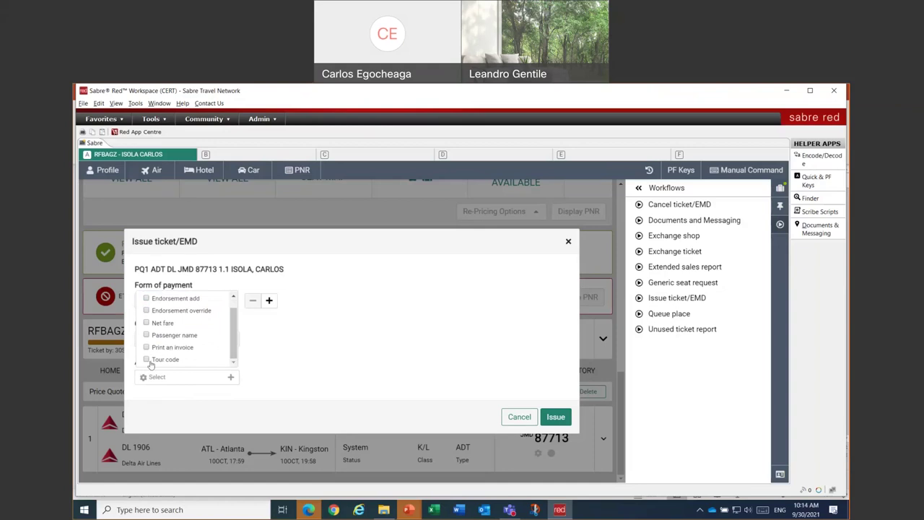
scroll(223, 338, up, 1)
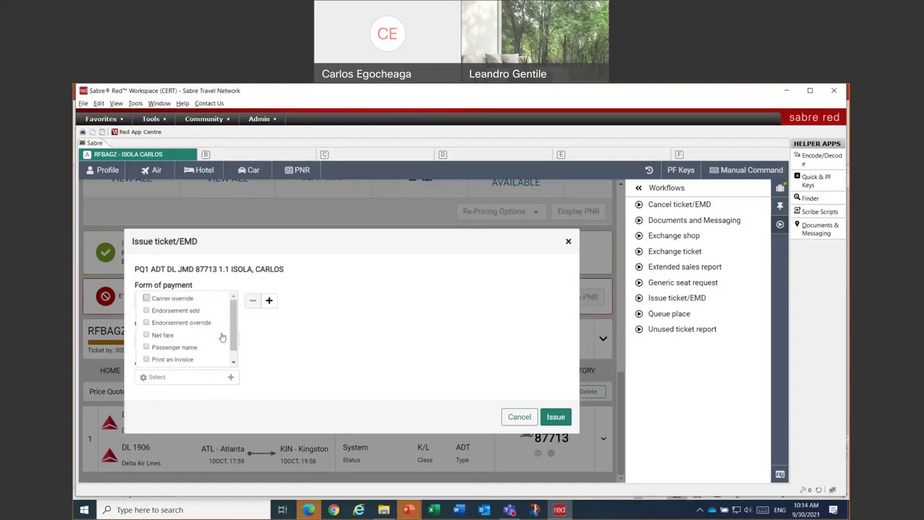
click(166, 315)
click(276, 344)
click(278, 337)
text(TST TKT)
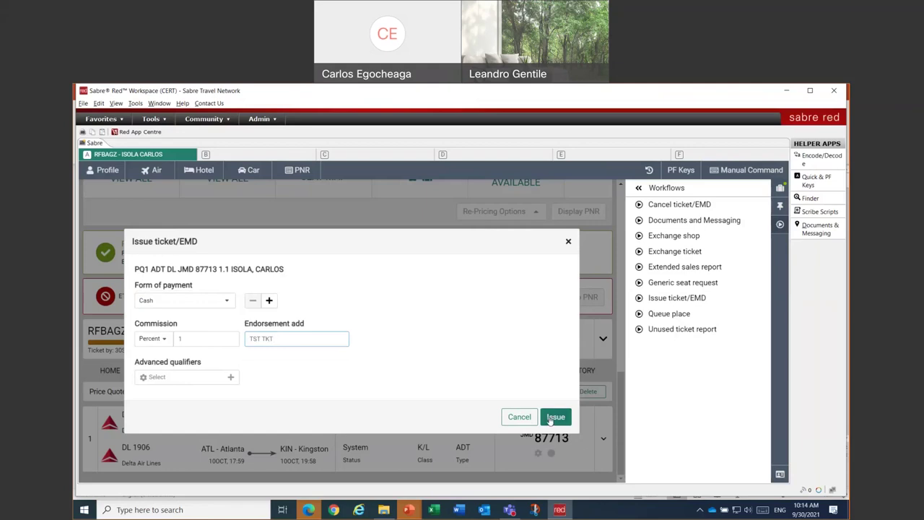
- Attempt to issue PQ1, dismiss the passenger security data error, and show the Trip Summary
click(550, 418)
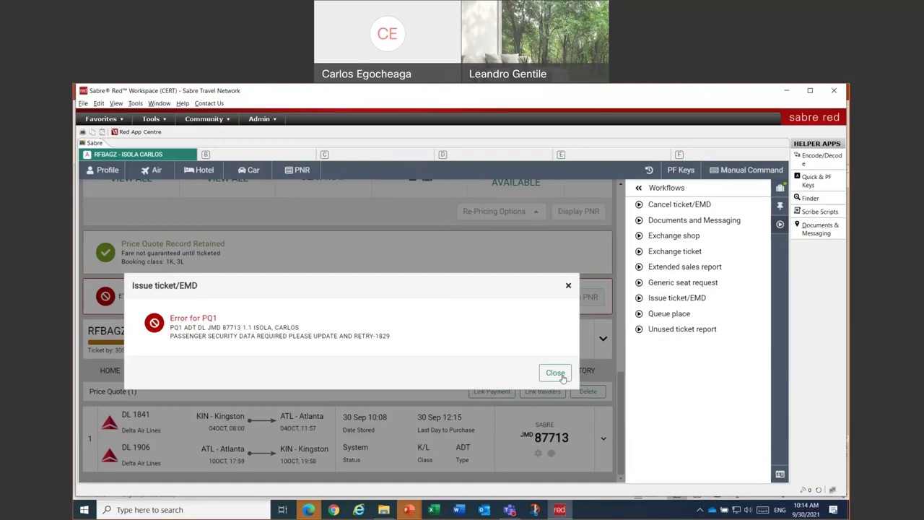
click(555, 373)
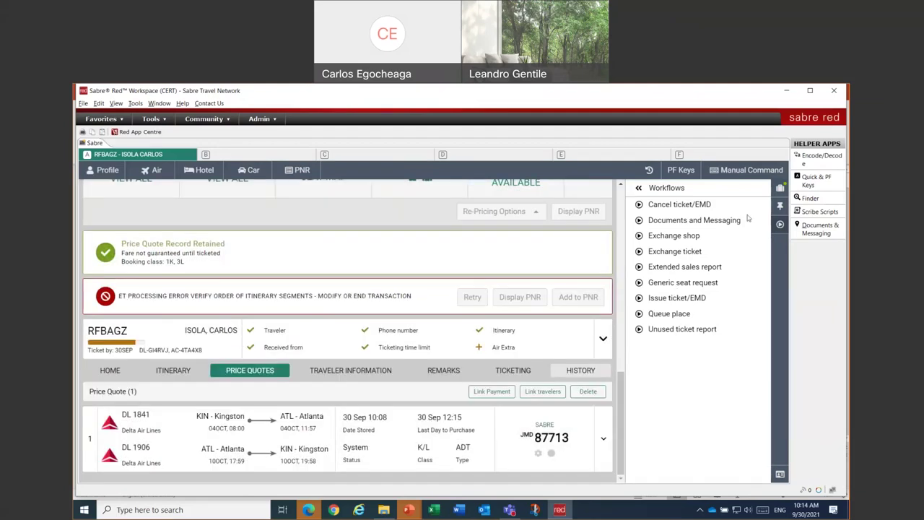
click(780, 189)
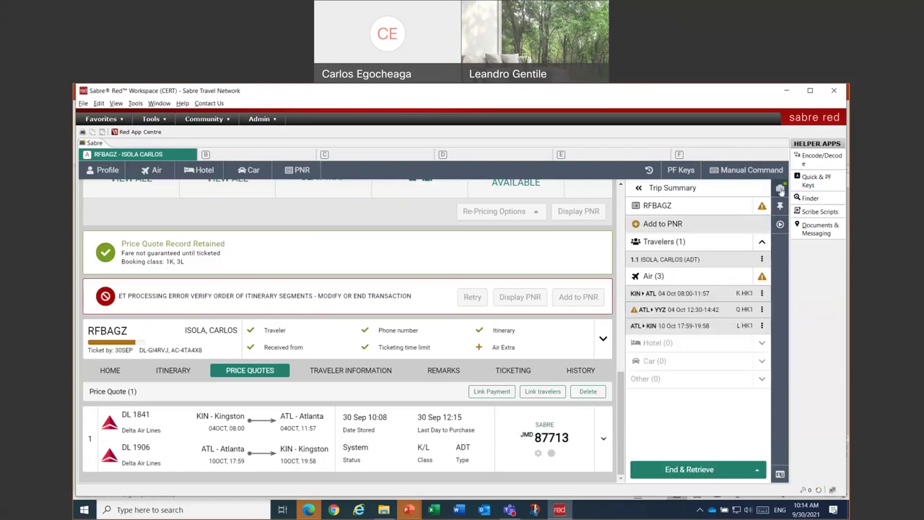
- Start adding Secure Flight security information of type Secure Flights for all segments
click(661, 224)
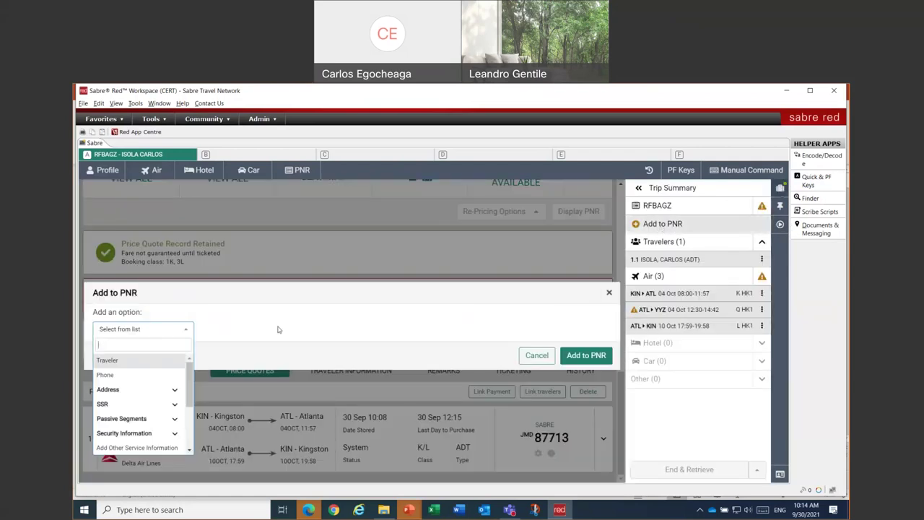
click(162, 433)
scroll(155, 426, down, 2)
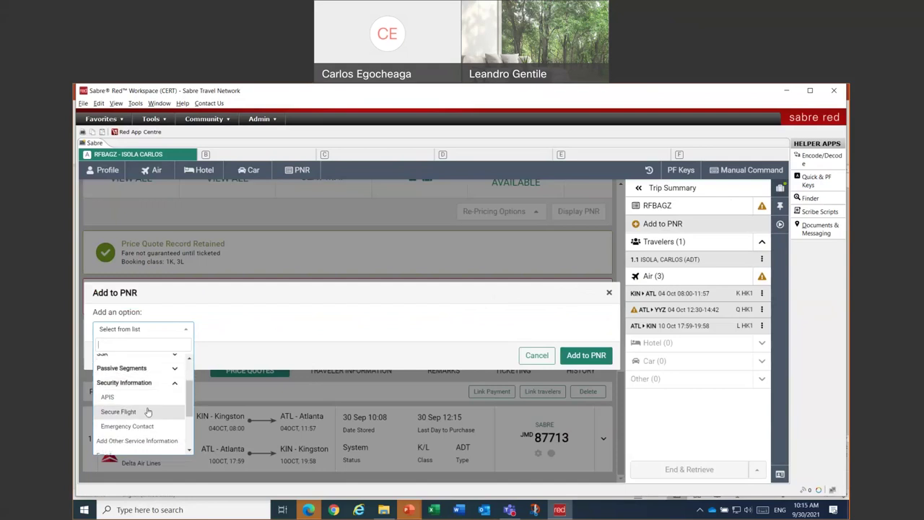
click(150, 412)
click(148, 357)
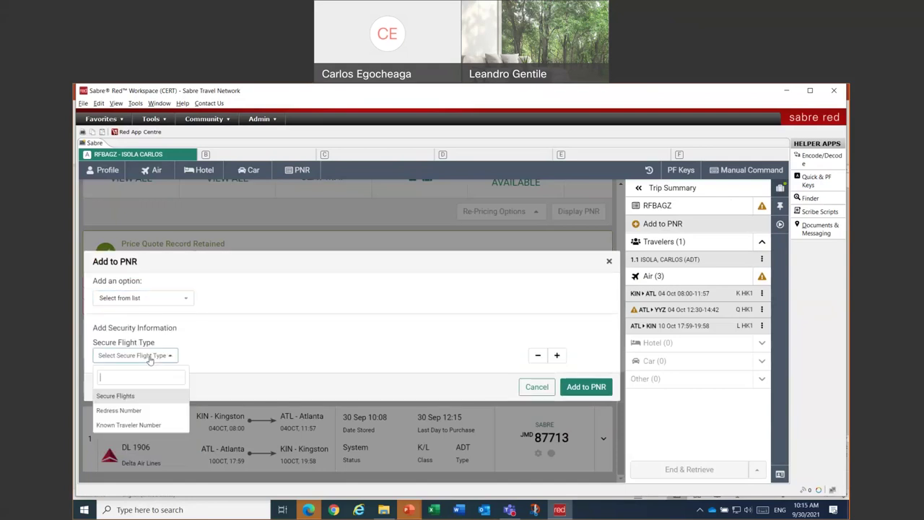
click(149, 397)
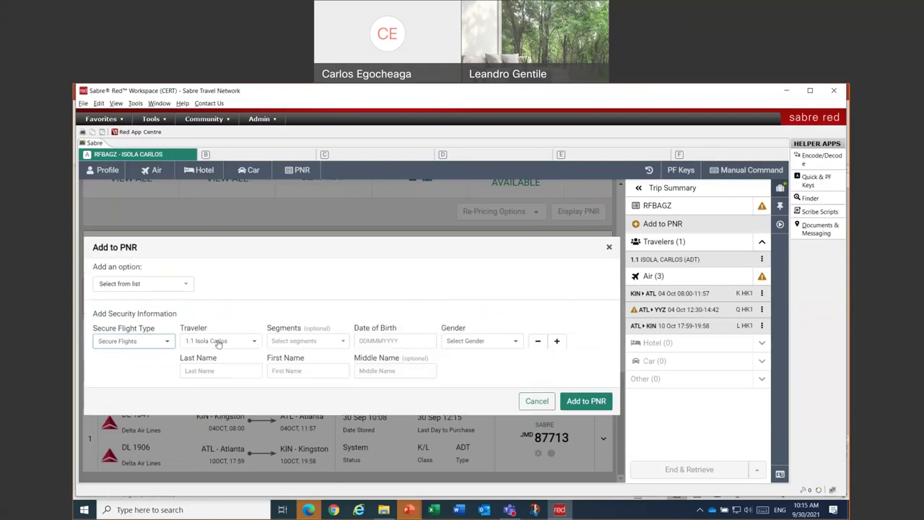
click(323, 342)
click(294, 357)
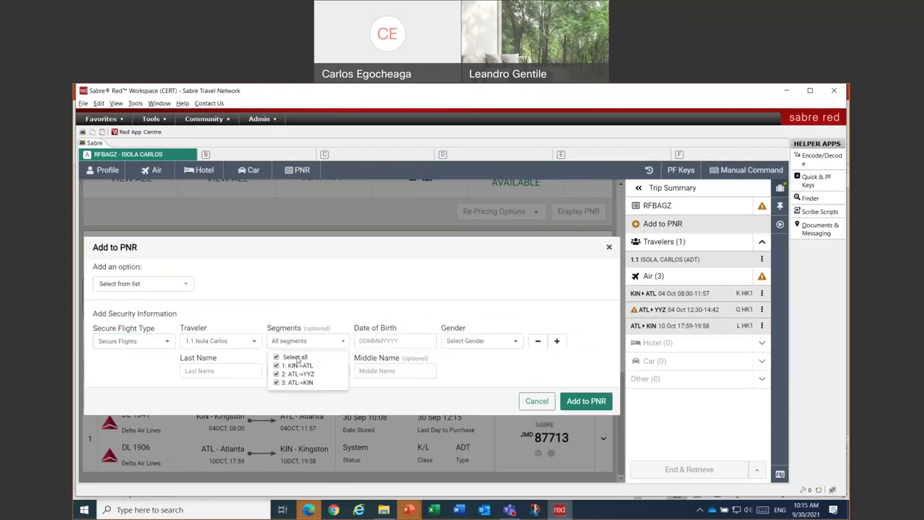
- Enter the traveler's date of birth, gender Male and full name, and add them to the PNR
click(388, 346)
key(Tab)
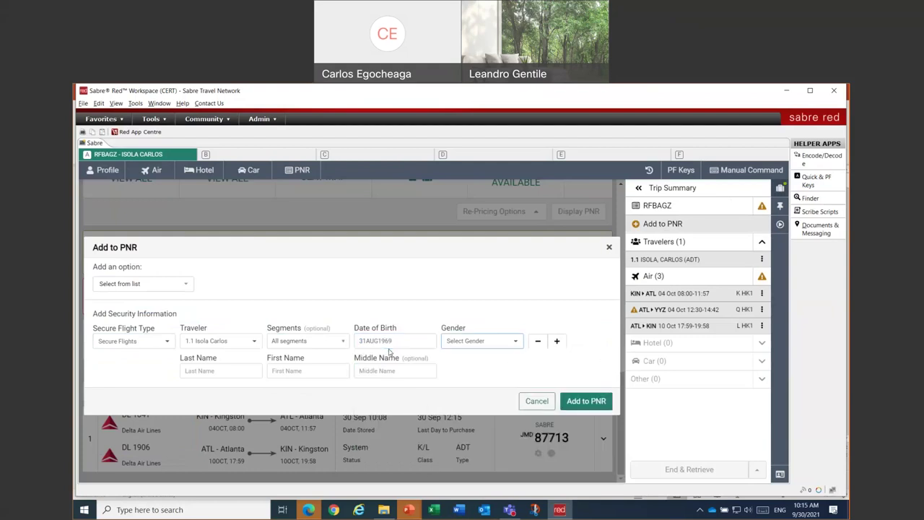
click(465, 346)
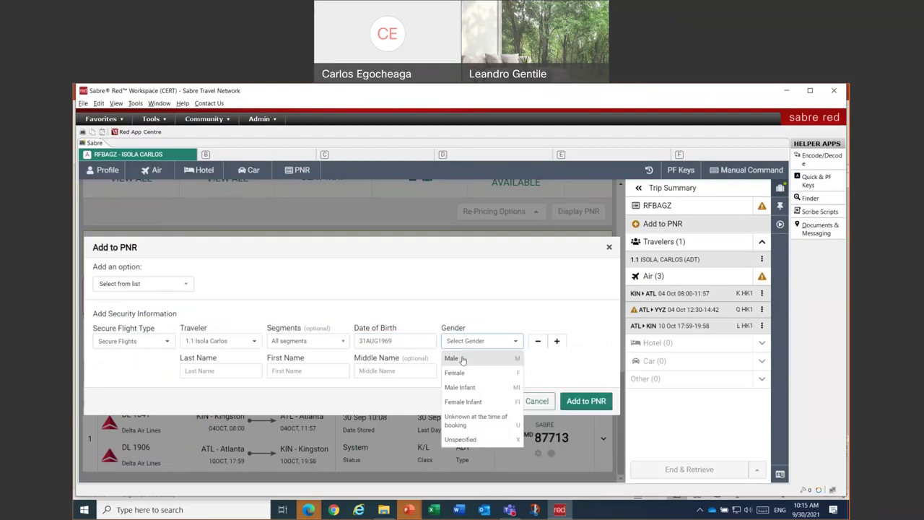
click(462, 359)
click(236, 370)
key(Tab)
click(592, 407)
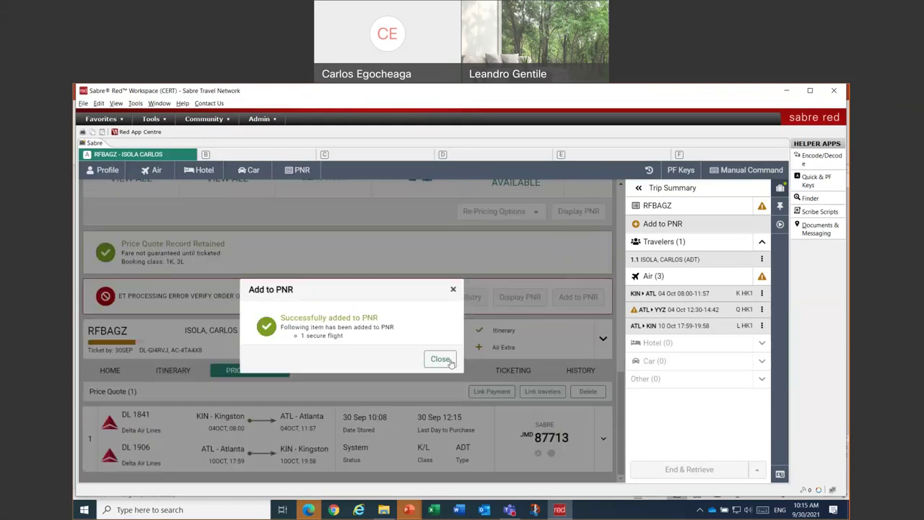
- Close the success message and End & Retrieve the PNR to show its Kingston–Toronto home summary
click(440, 359)
click(702, 470)
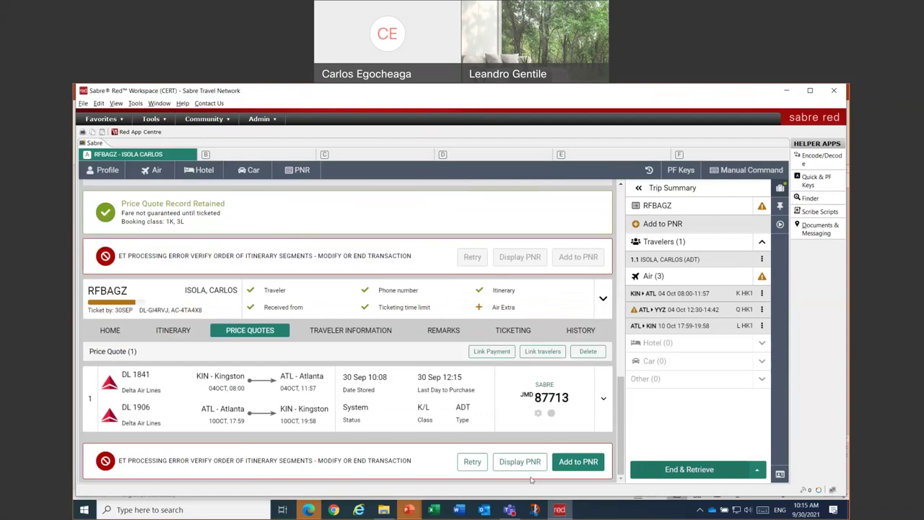
click(675, 470)
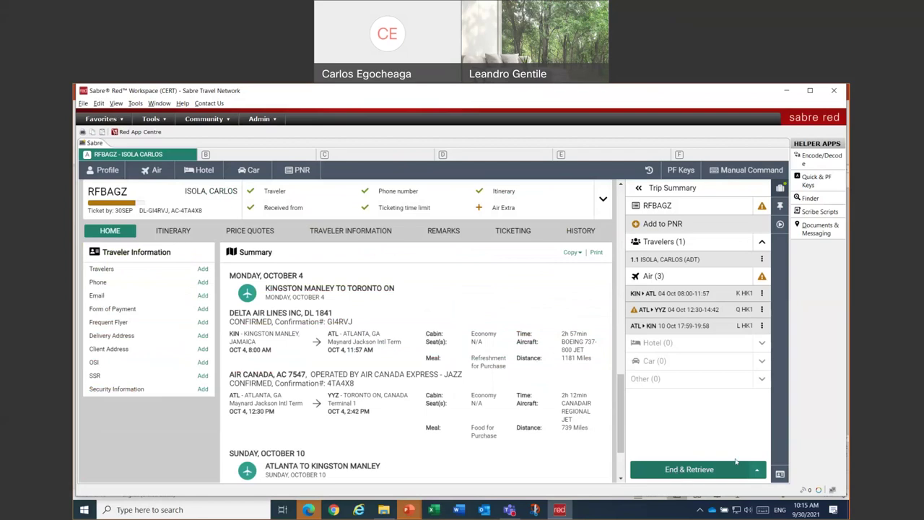
- Discard the pending changes with Ignore & Retrieve PNR, confirming to redisplay the booking
click(756, 469)
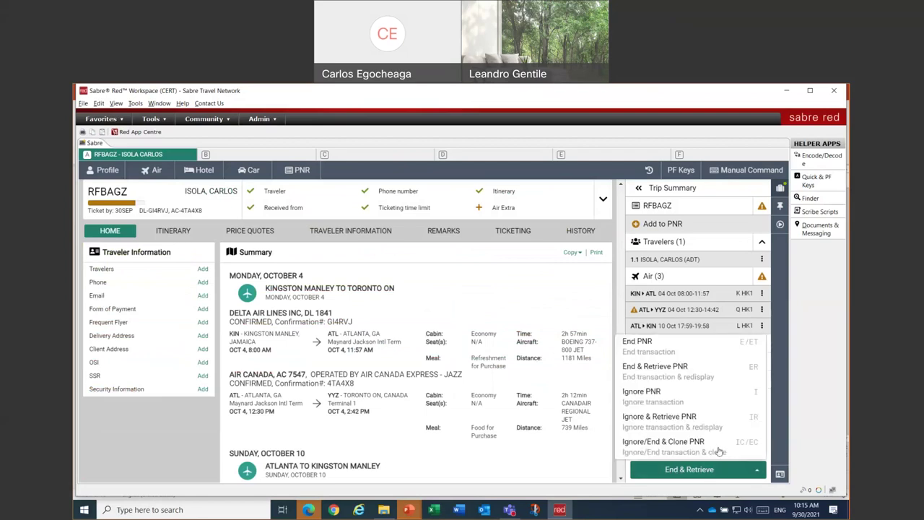
click(686, 423)
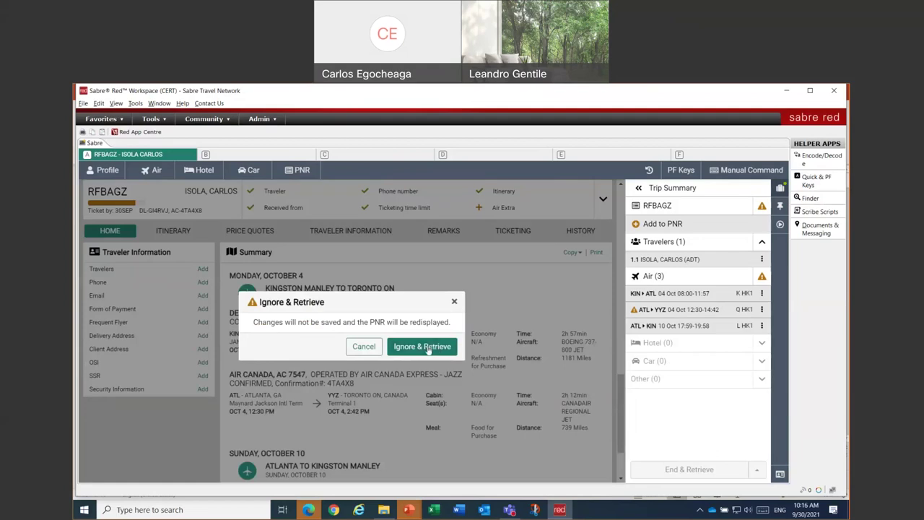
click(429, 348)
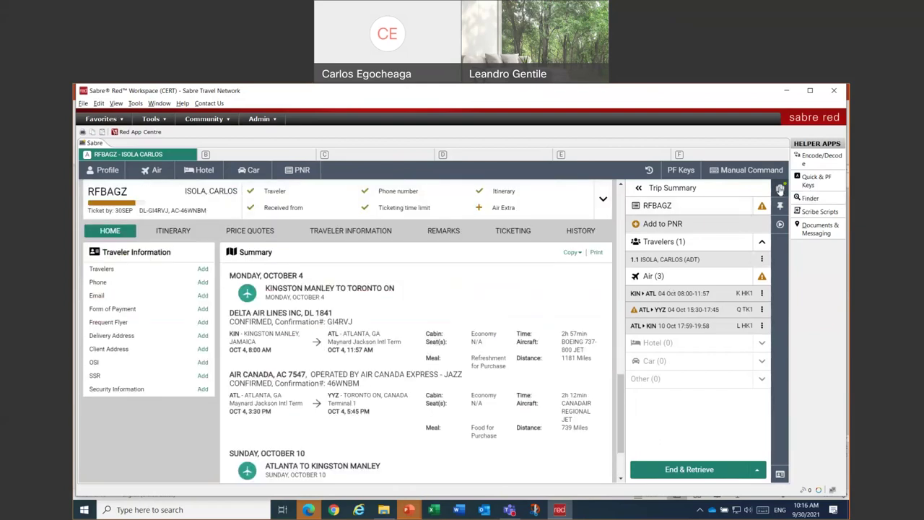
- Start Issue ticket/EMD on the retained PQ1 fare with Cash payment and Percent commission
click(781, 225)
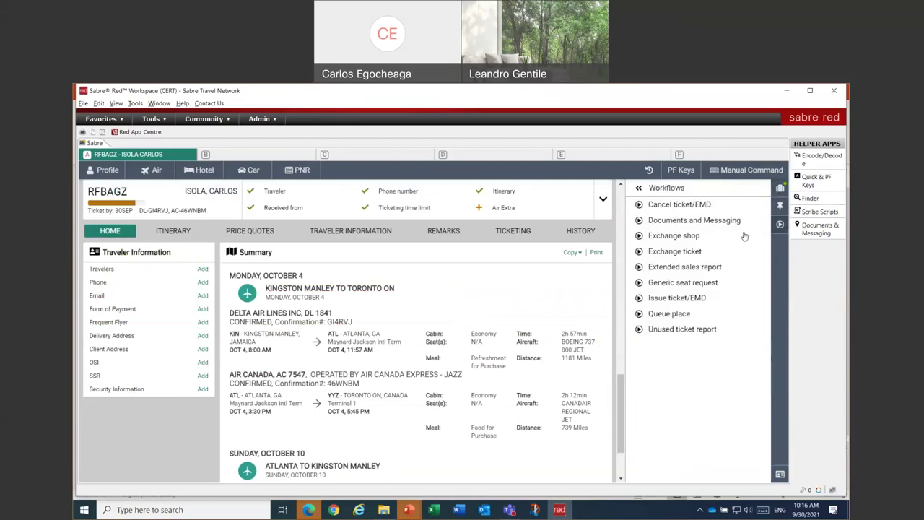
click(664, 302)
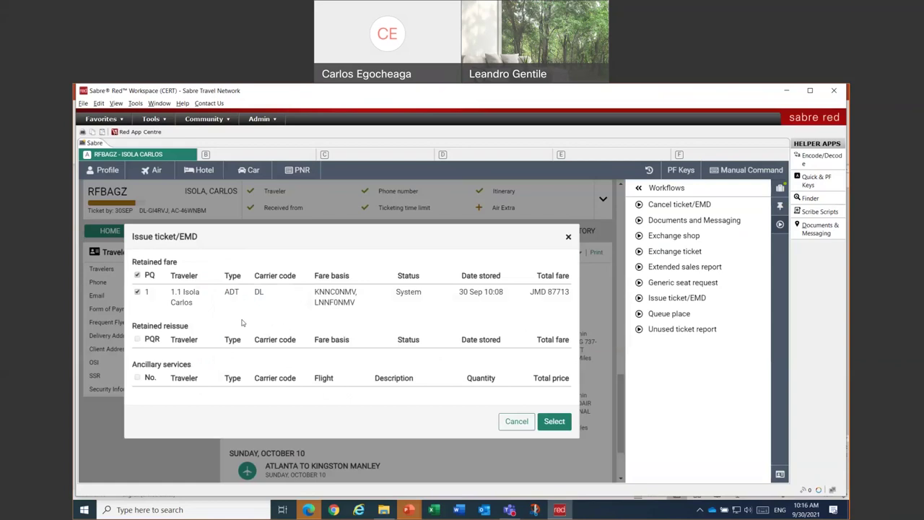
click(554, 422)
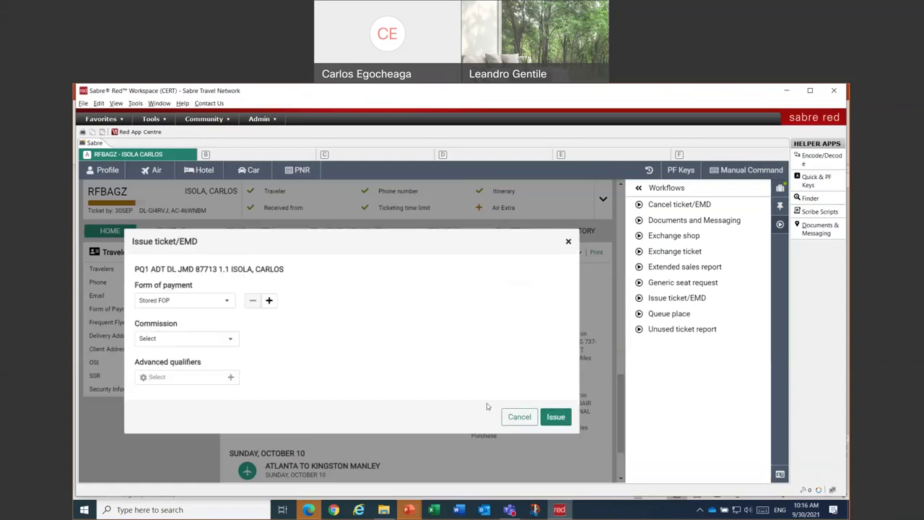
click(158, 301)
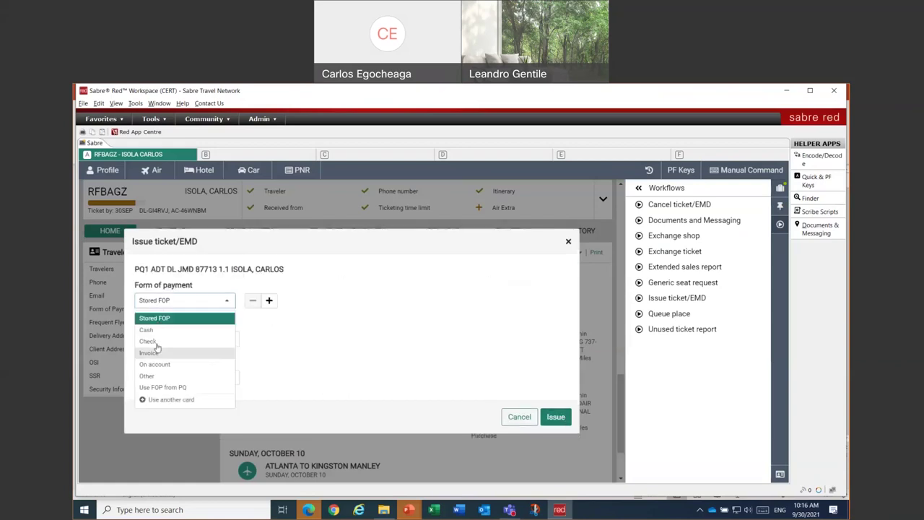
click(147, 330)
click(160, 339)
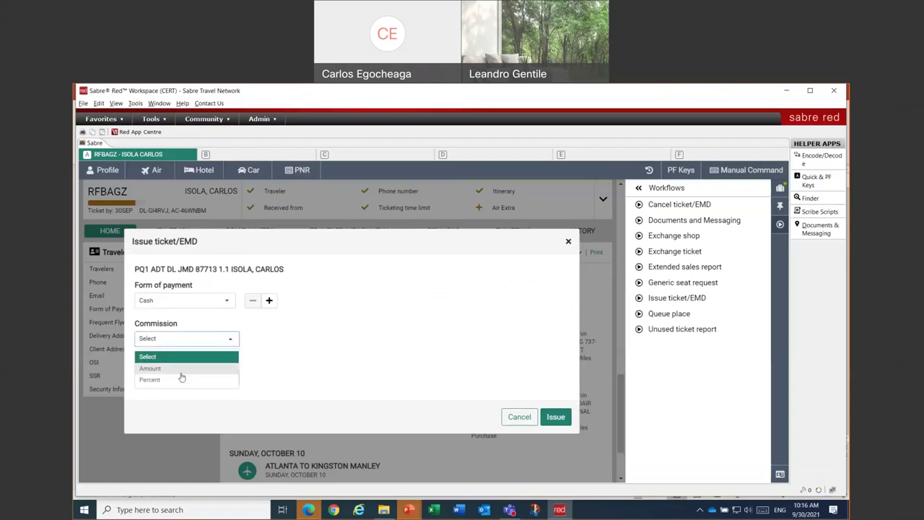
click(180, 380)
click(214, 341)
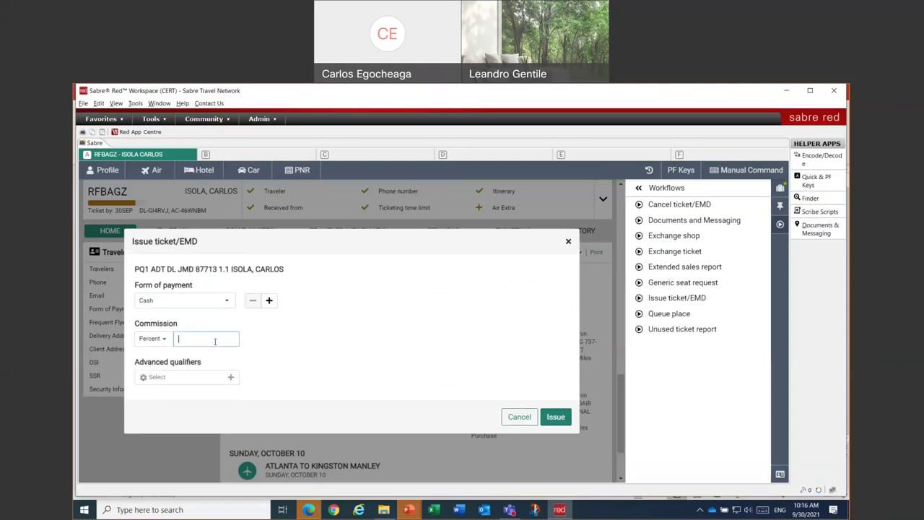
- Add an Endorsement advanced qualifier reading 'TST TKT'
click(193, 378)
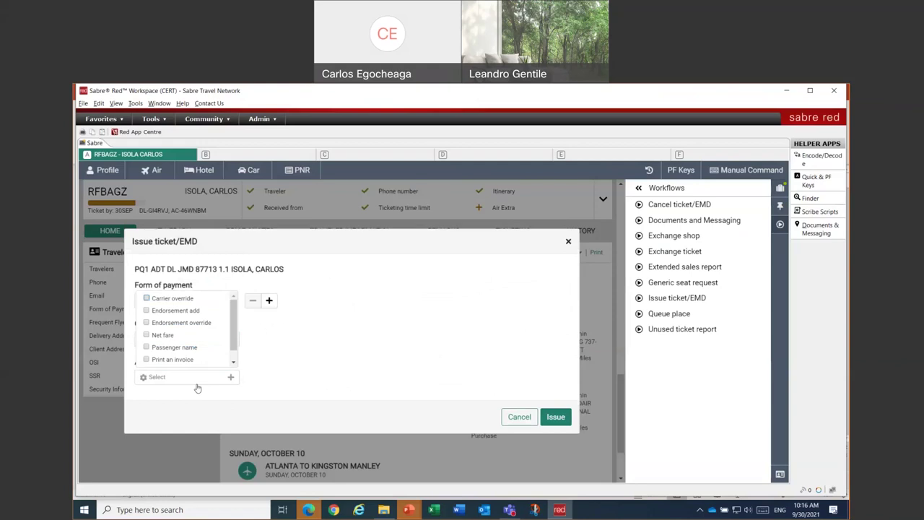
click(177, 315)
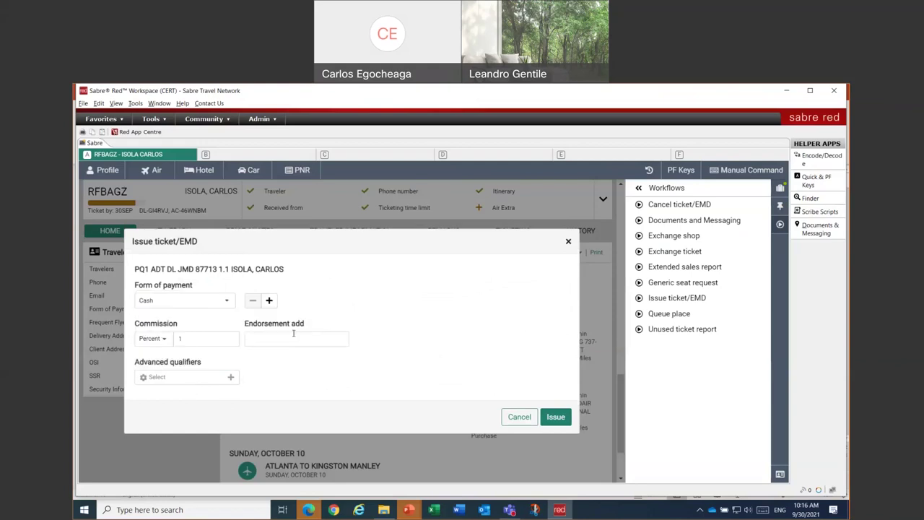
click(308, 339)
text(TST TKT)
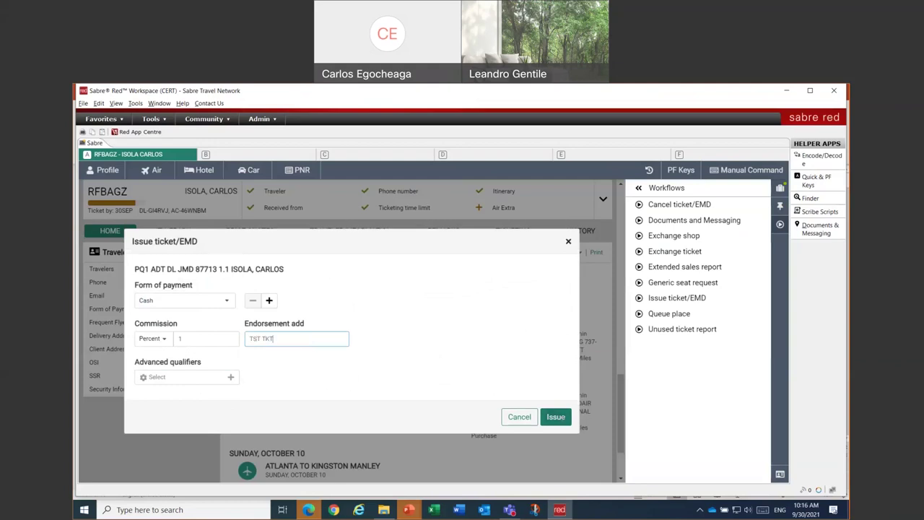
- Attempt issuance, dismiss the credit-only payment error, and restart the Issue ticket/EMD workflow
click(555, 416)
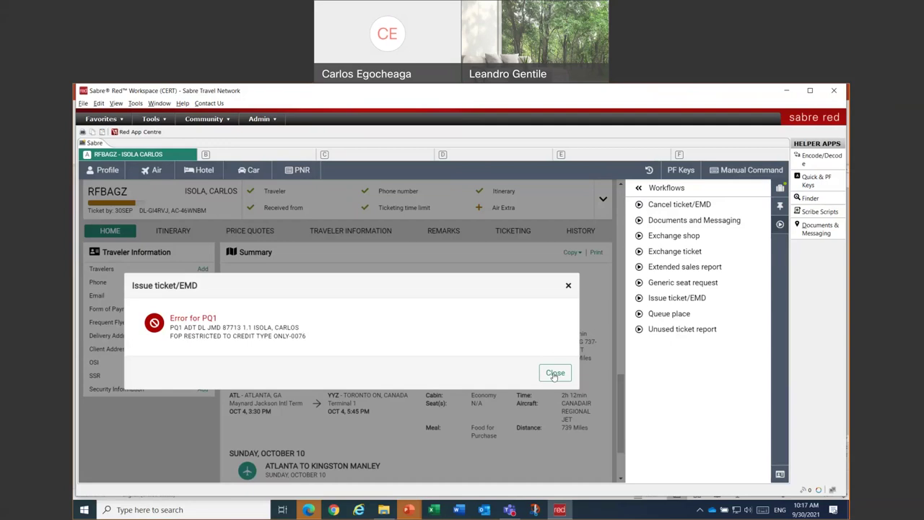
click(555, 373)
click(667, 299)
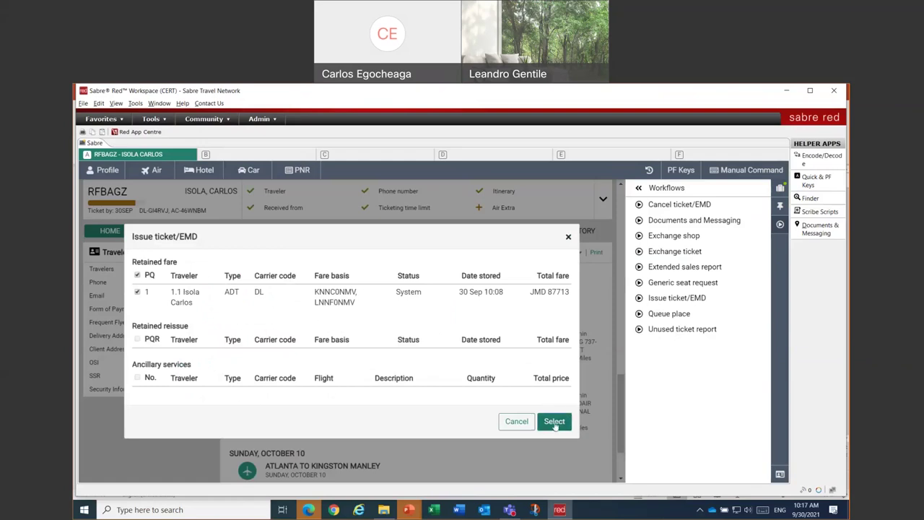
- For the retained fare, pay with another card: type VI, enter the card number, expiry month 12
click(553, 423)
click(162, 303)
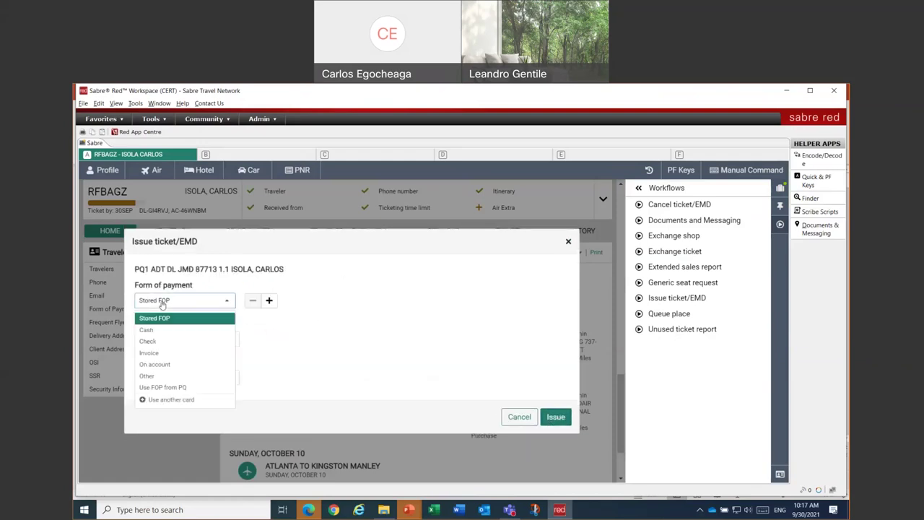
click(165, 398)
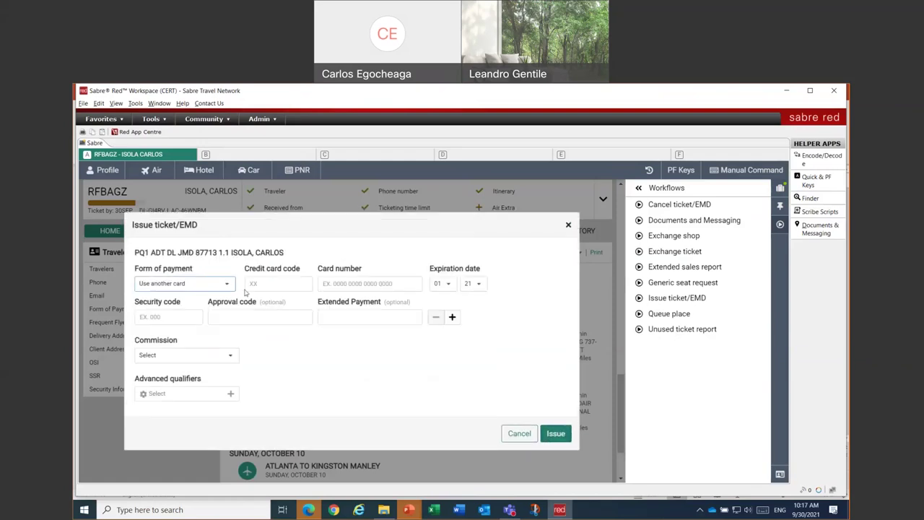
click(278, 284)
text(V)
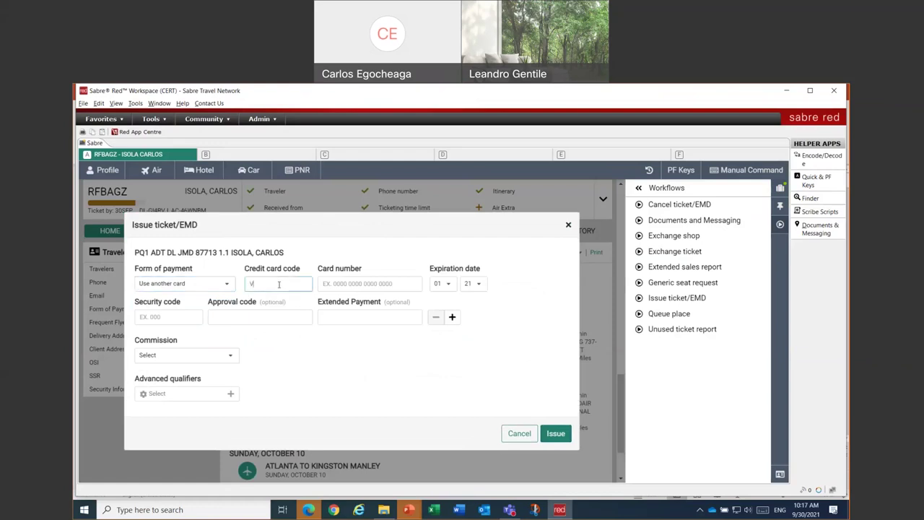
text(I)
key(Tab)
text(4444333322221111)
key(Tab)
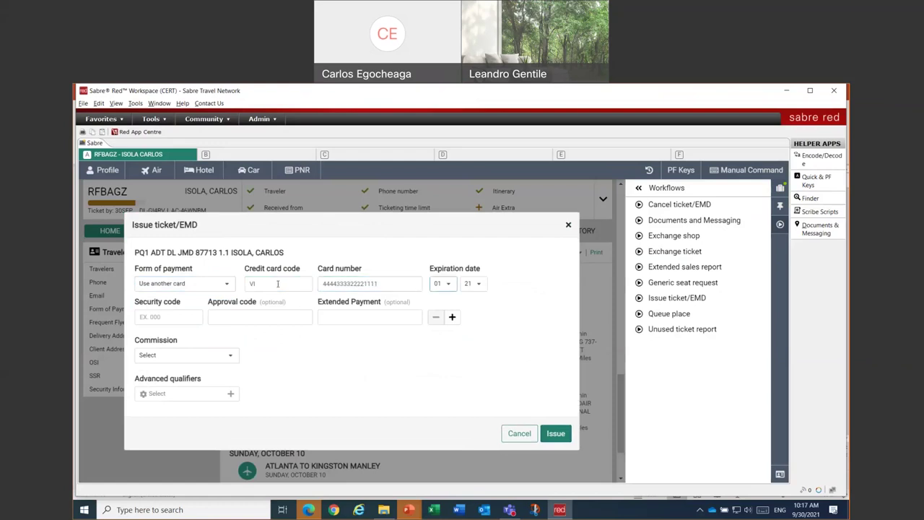
click(448, 284)
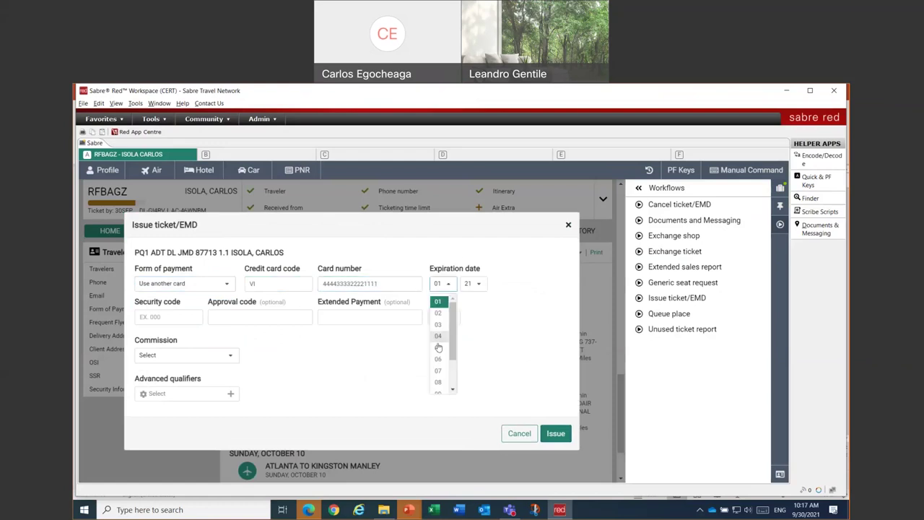
scroll(443, 364, down, 2)
click(440, 381)
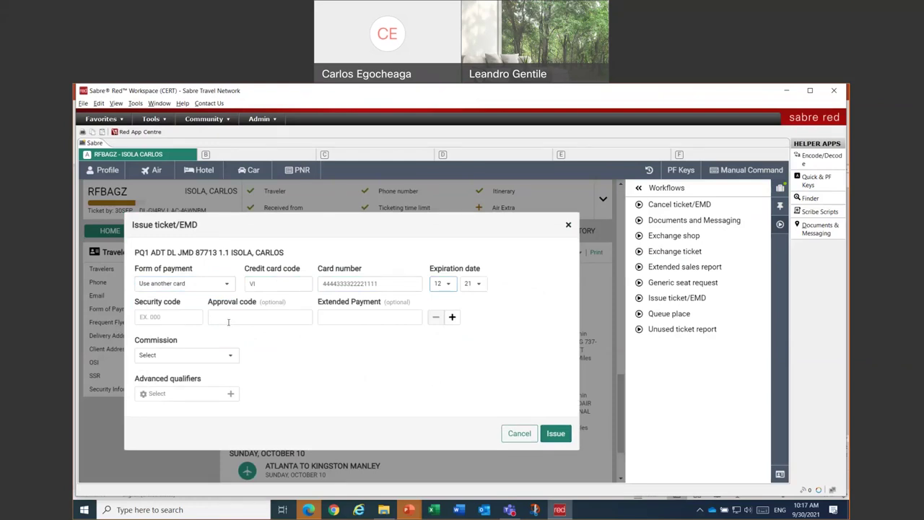
- Set the commission to Percent, 1
click(175, 356)
click(184, 397)
click(215, 356)
text(1)
- Add the endorsement 'TST TKT' and issue the ticket with the card payment
click(184, 393)
click(177, 330)
click(278, 390)
click(277, 355)
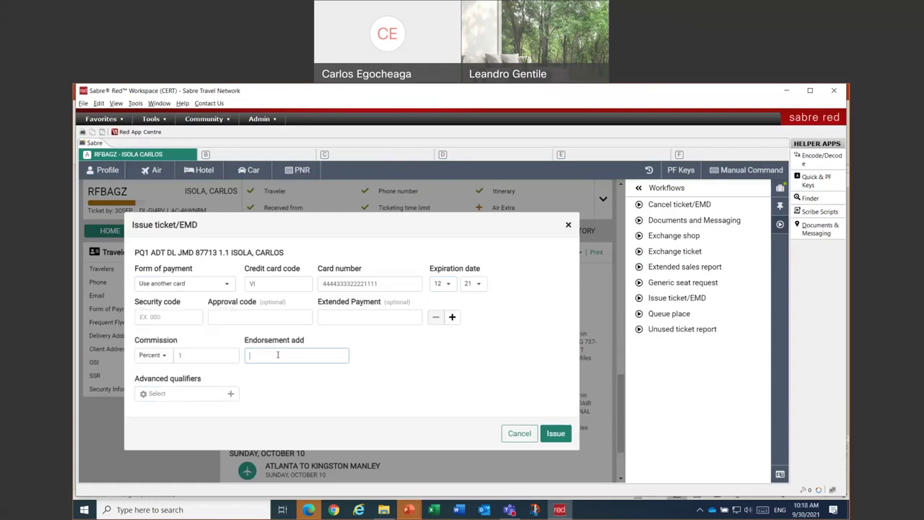
text(TST TKT)
click(366, 358)
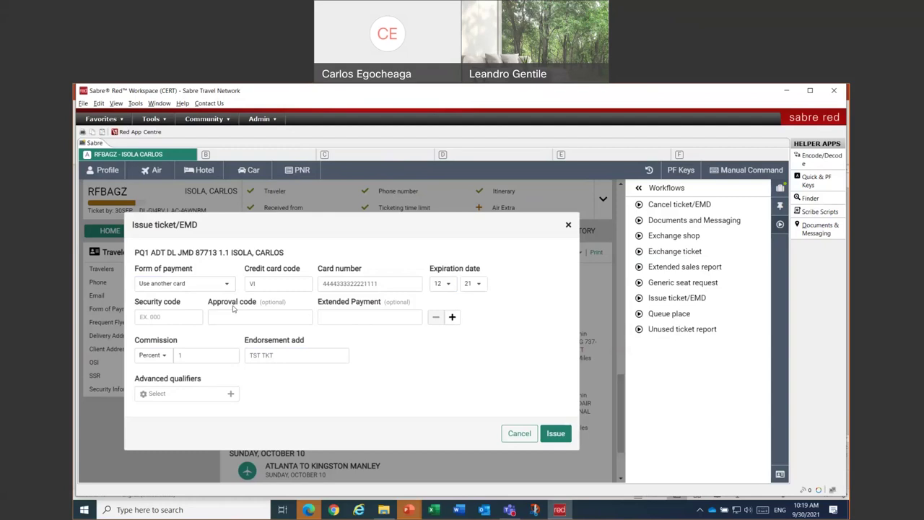
click(556, 433)
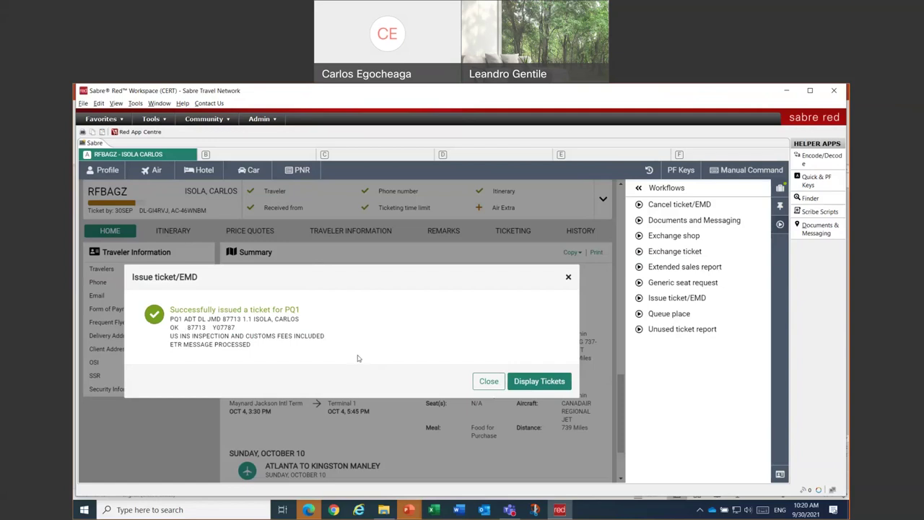
- Close the ticket-issued confirmation for PQ1 to return to the PNR summary
click(486, 383)
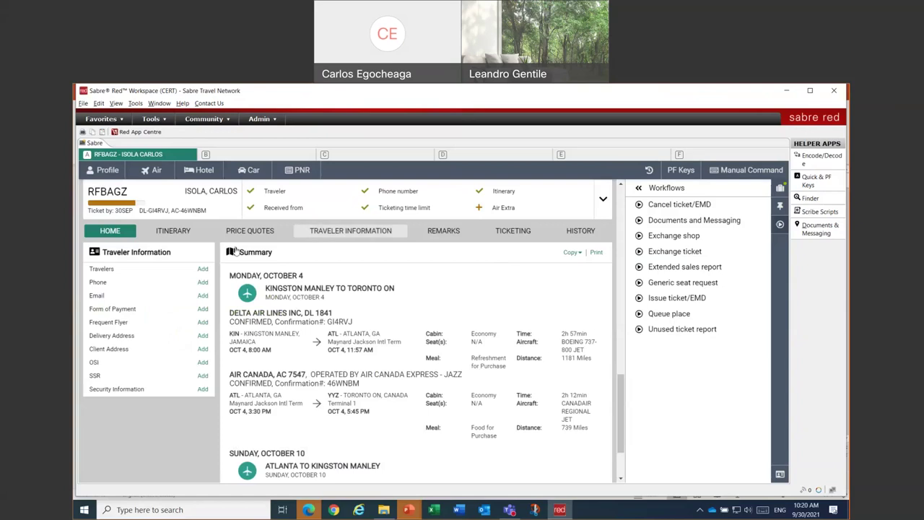
- Review the PNR's TICKETING records, showing zero tickets, and switch to the Trip Summary
click(518, 231)
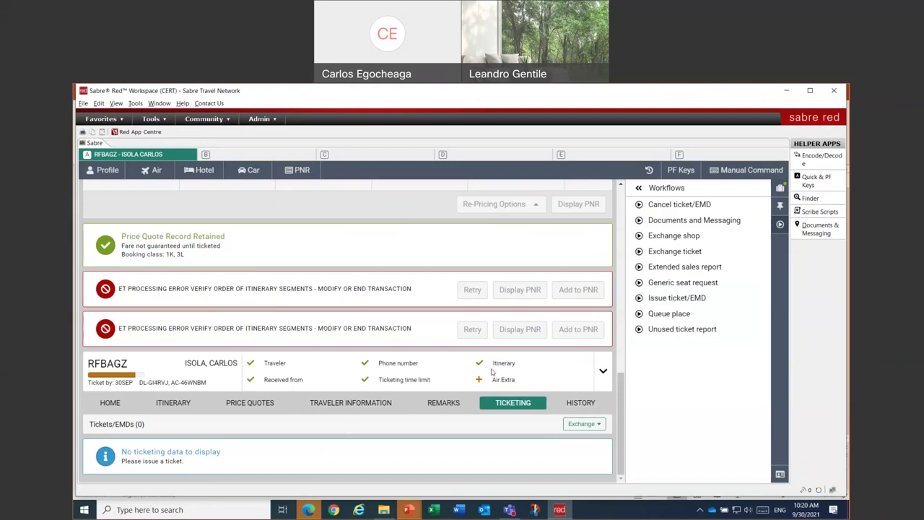
drag(622, 408, 614, 375)
scroll(614, 375, down, 2)
click(779, 188)
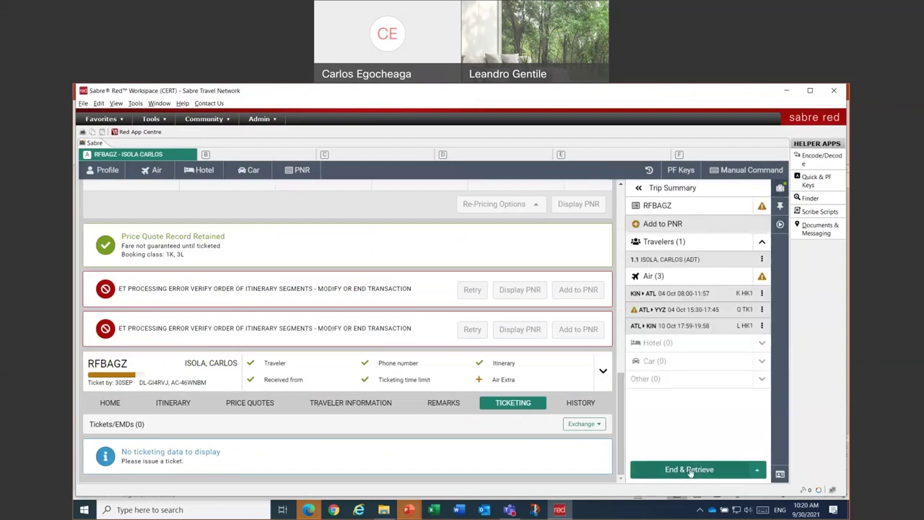
click(757, 470)
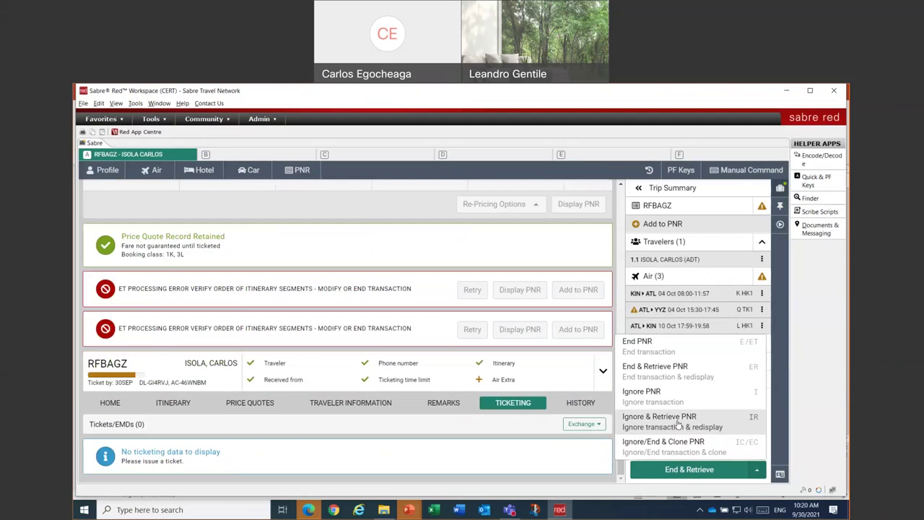
click(678, 424)
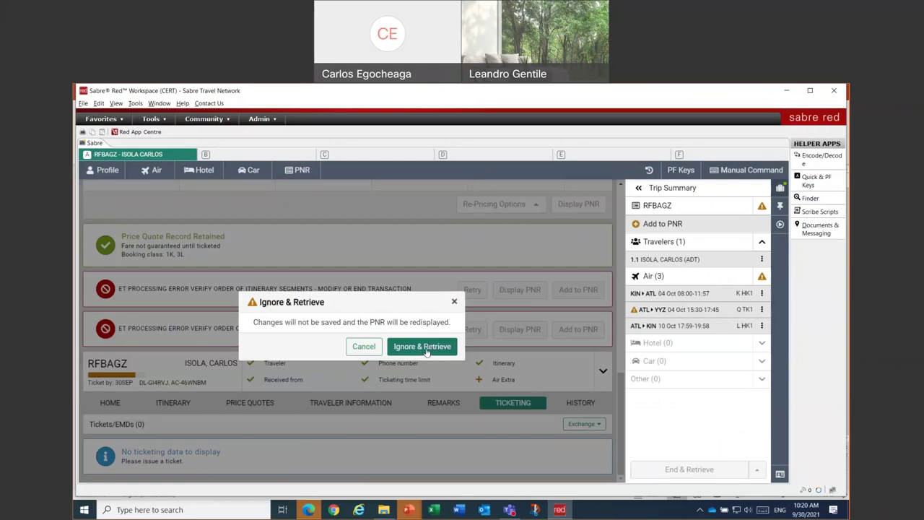
click(427, 349)
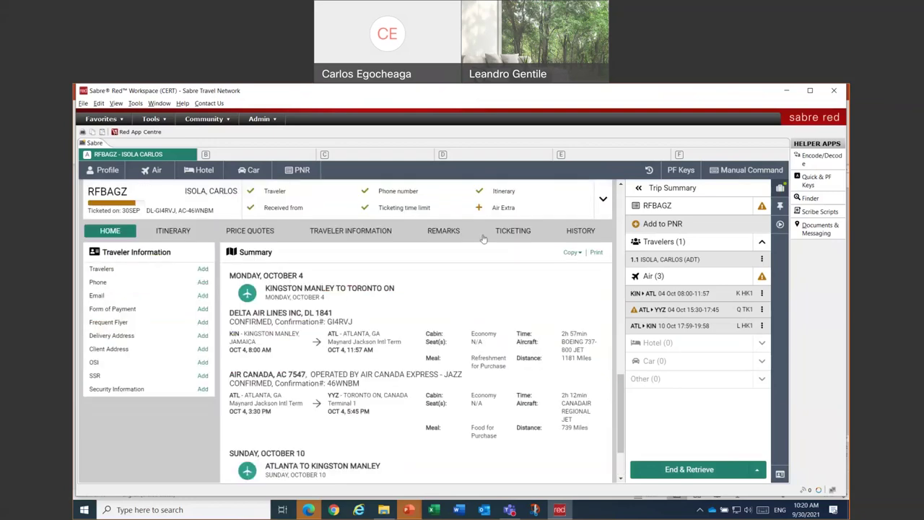
- Expand the issued e-ticket under TICKETING and review its coupons, card payment and endorsement
click(508, 231)
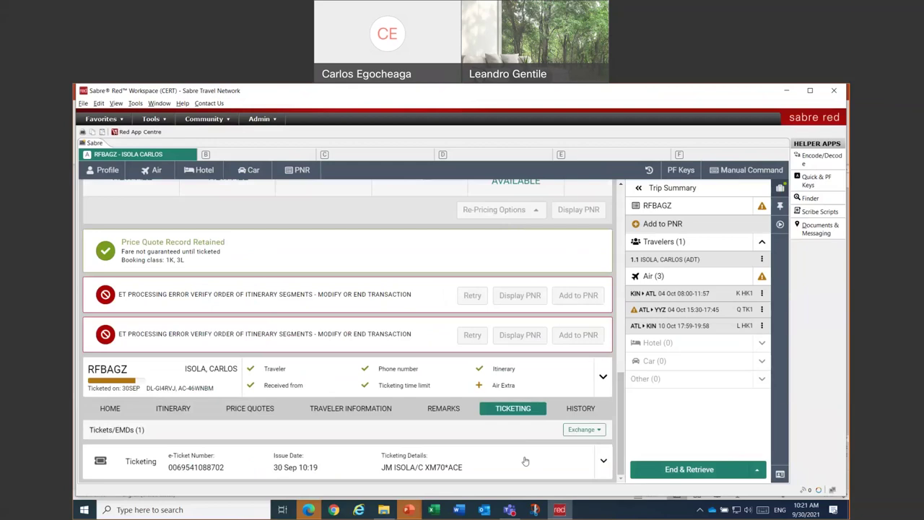
click(604, 463)
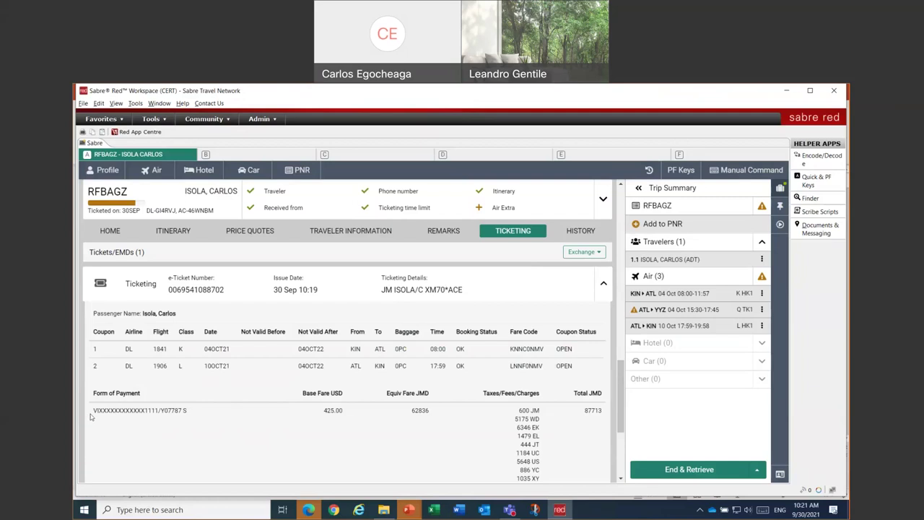
drag(162, 411, 192, 414)
scroll(381, 420, down, 3)
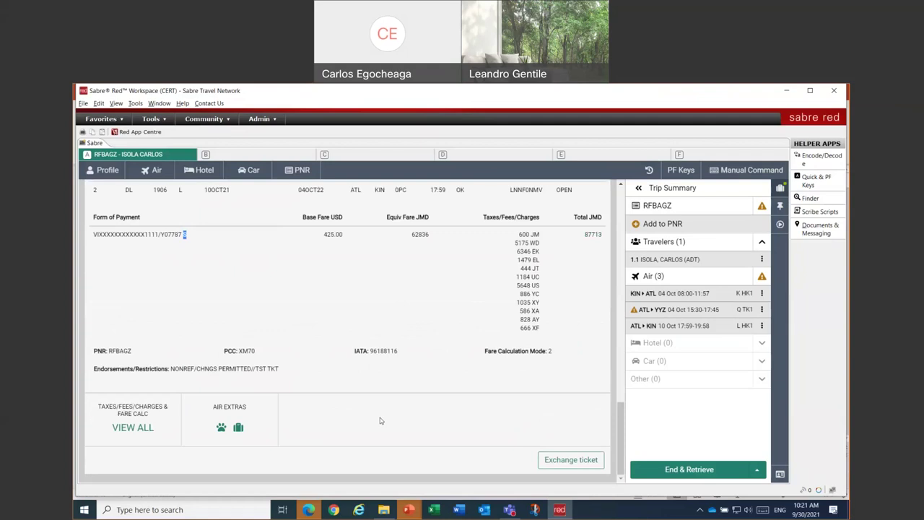
scroll(382, 413, up, 1)
click(129, 427)
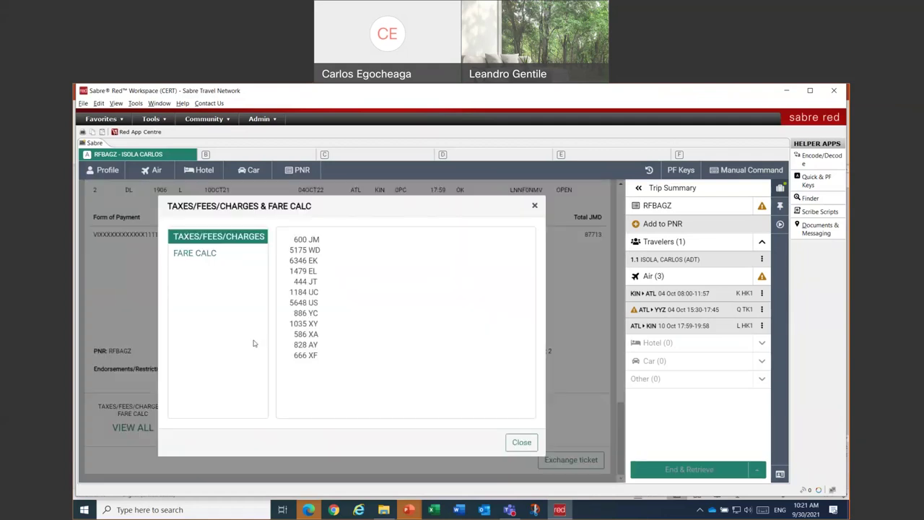
click(206, 255)
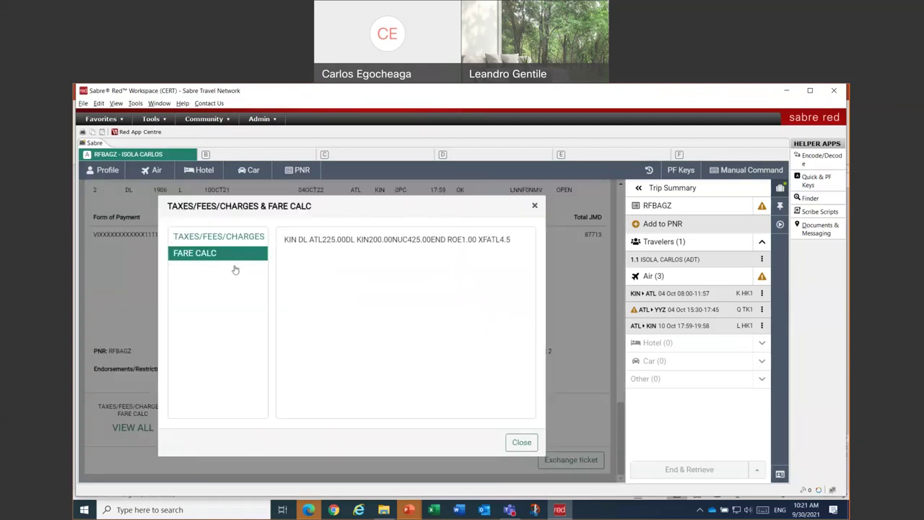
click(532, 207)
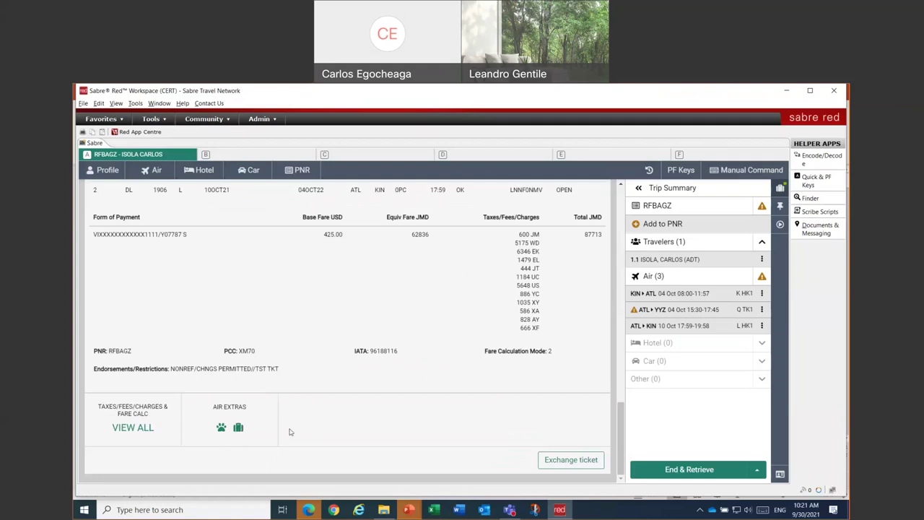
click(232, 433)
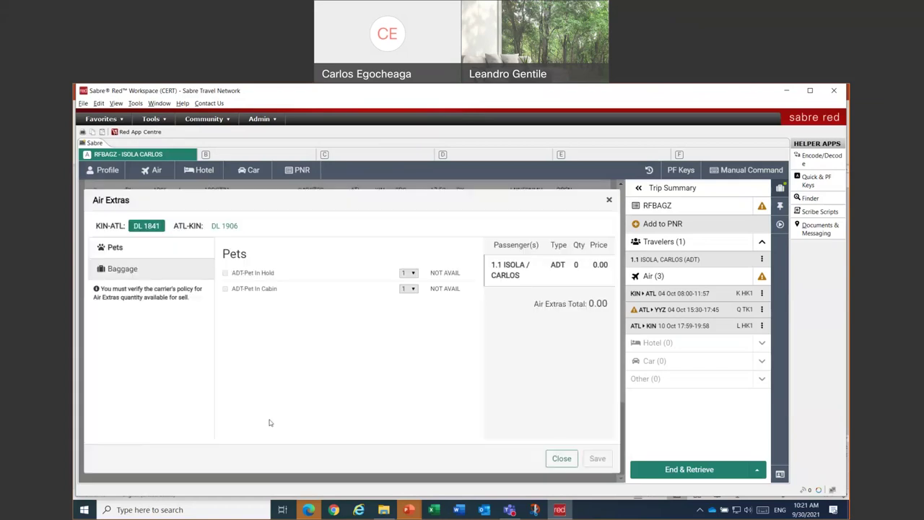
click(137, 270)
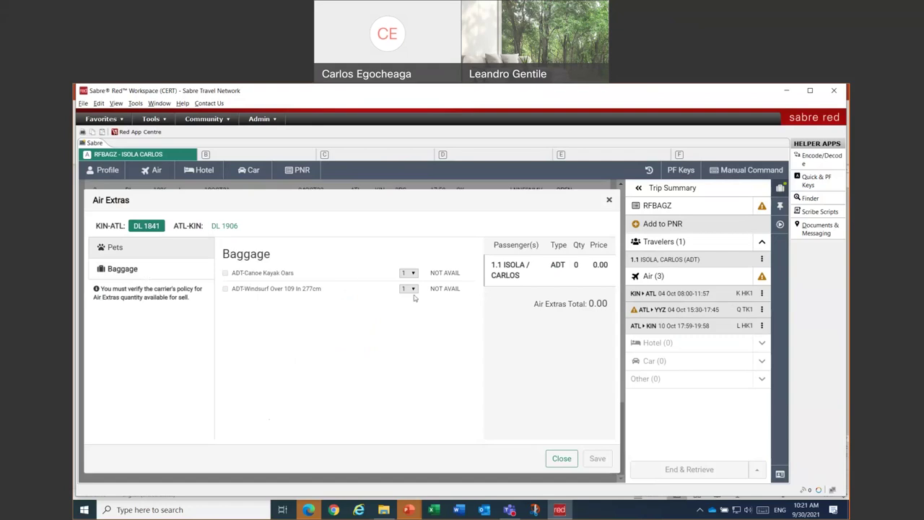
click(147, 256)
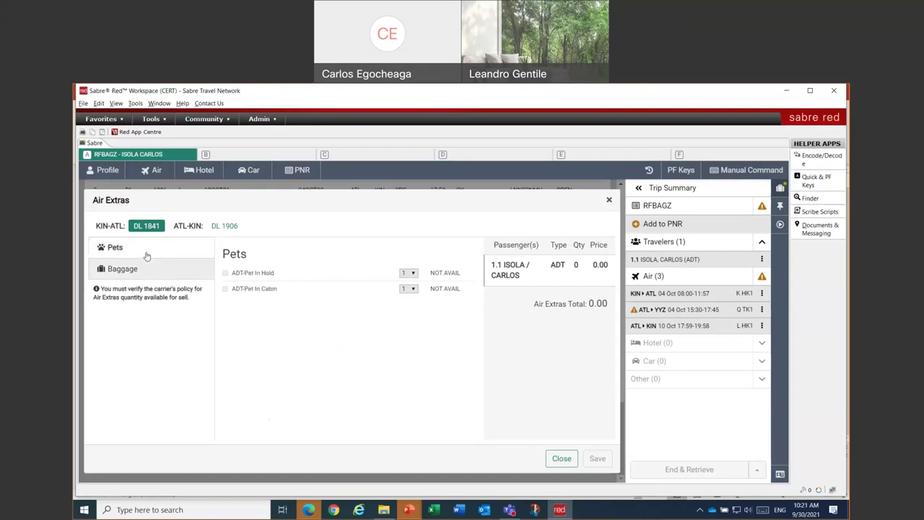
click(561, 461)
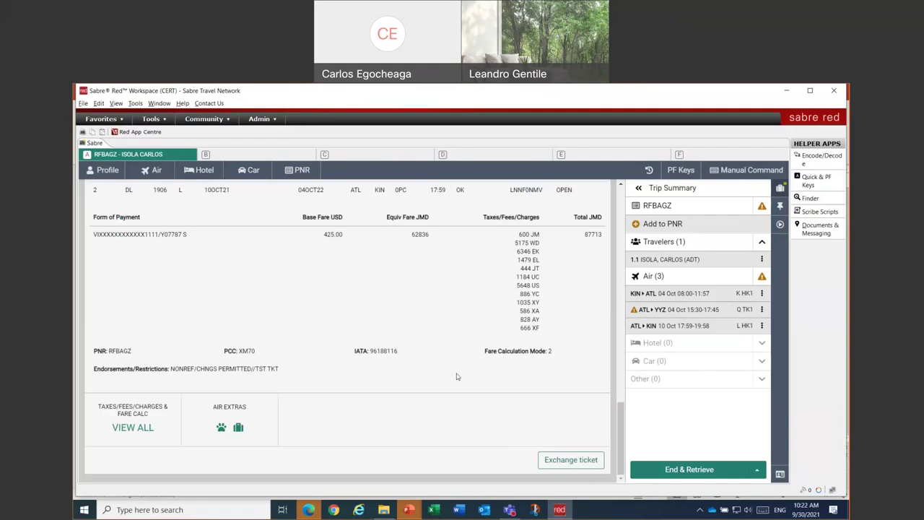
scroll(455, 375, up, 5)
scroll(454, 375, down, 5)
scroll(356, 336, up, 2)
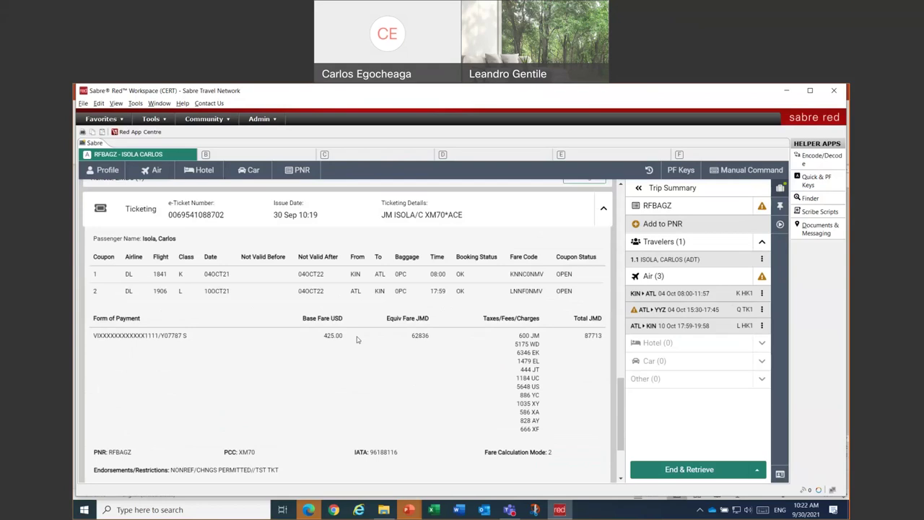
scroll(356, 336, down, 2)
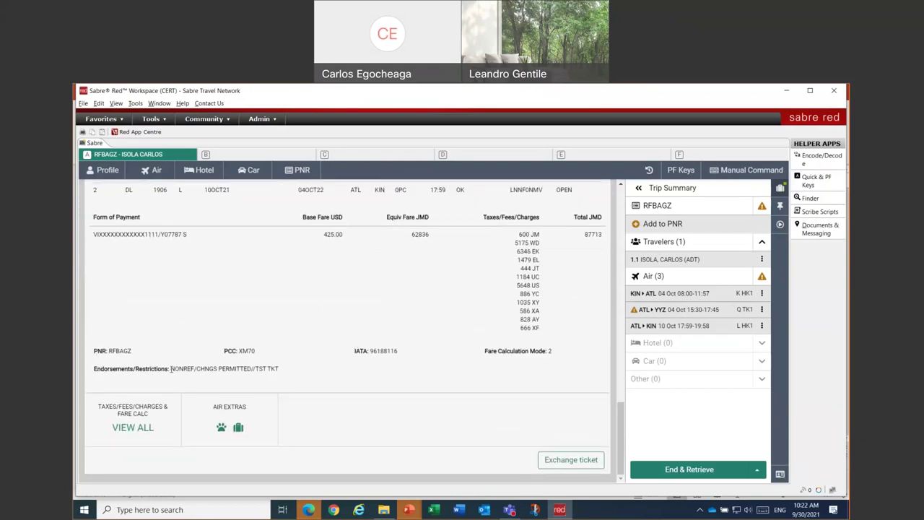
drag(171, 369, 289, 370)
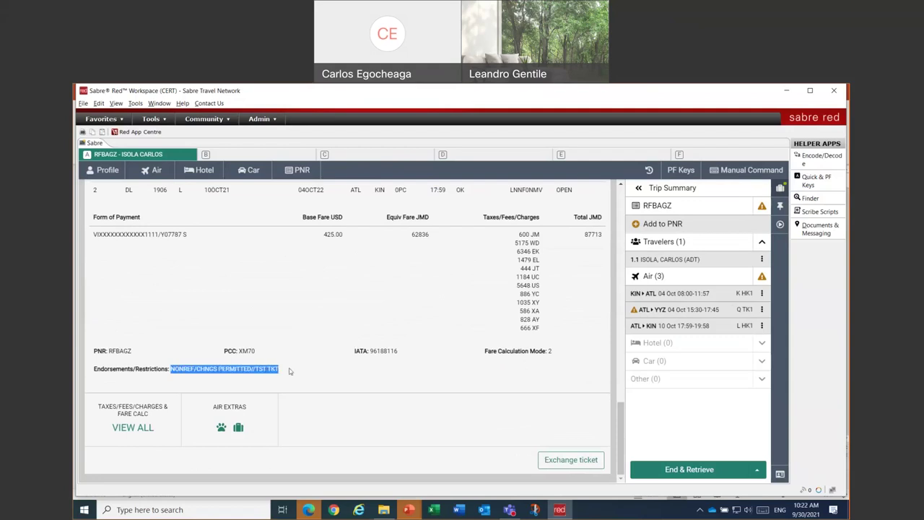
click(287, 371)
drag(253, 369, 288, 374)
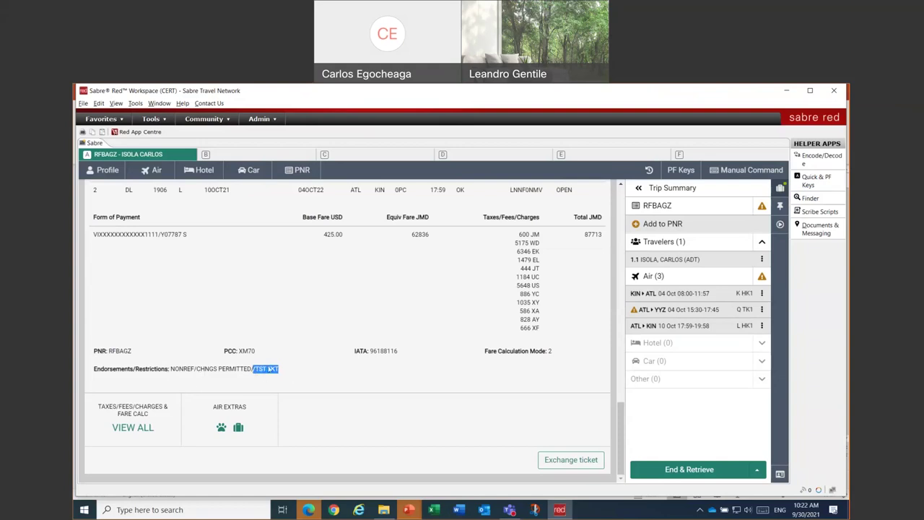
click(300, 372)
scroll(298, 359, up, 3)
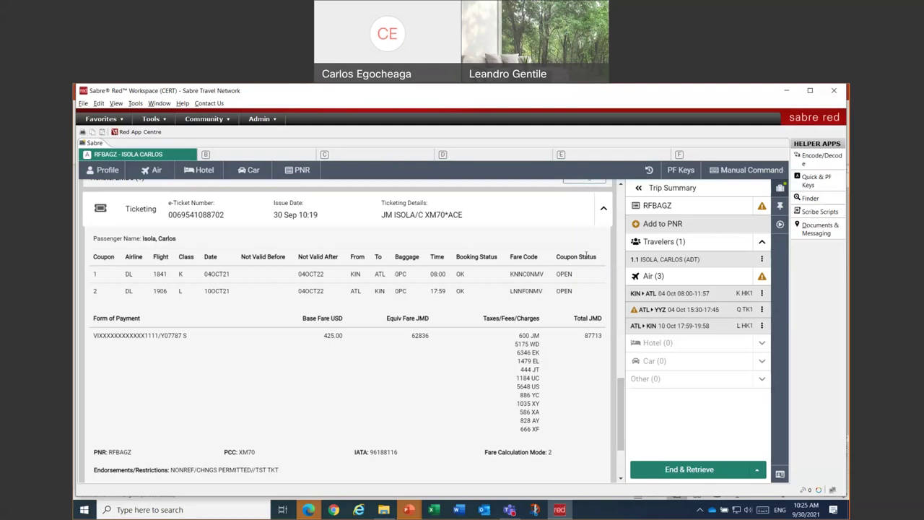
scroll(587, 318, down, 2)
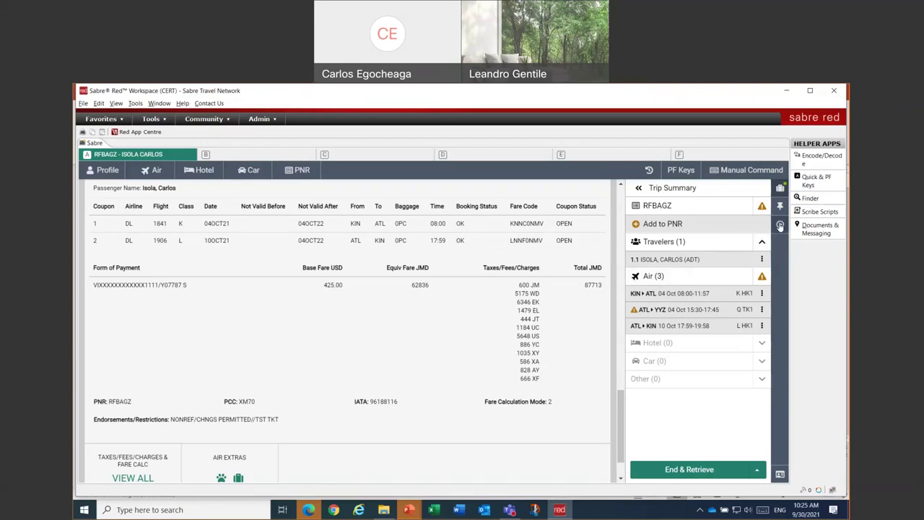
- Void the issued e-ticket via Cancel ticket/EMD, accepting the warning and closing the success message
click(779, 225)
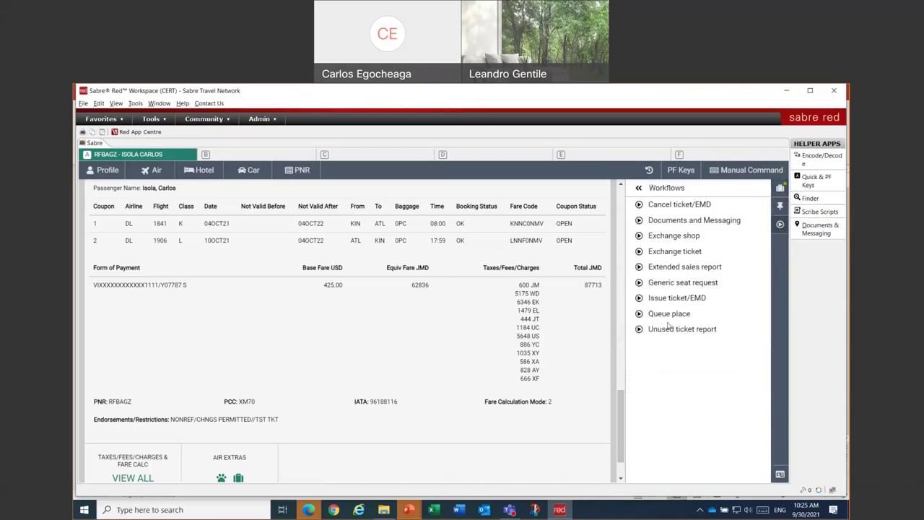
click(669, 207)
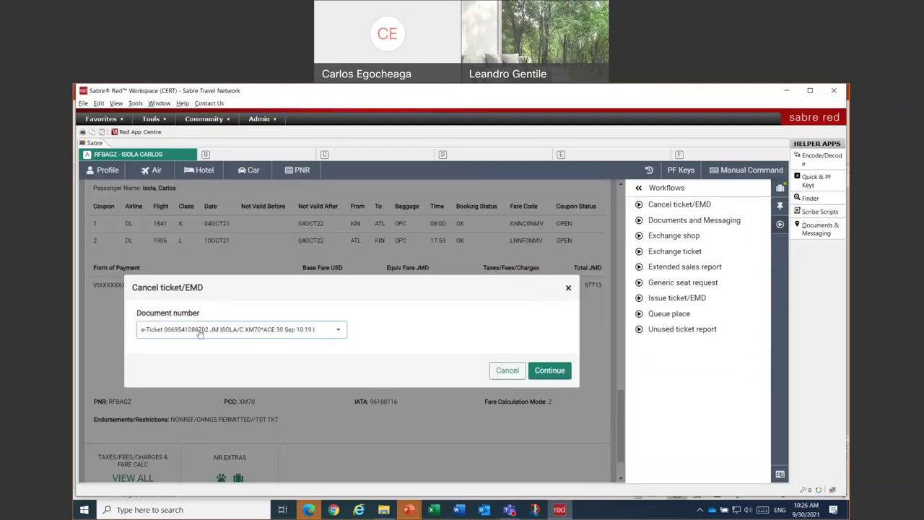
click(200, 332)
click(275, 349)
click(561, 374)
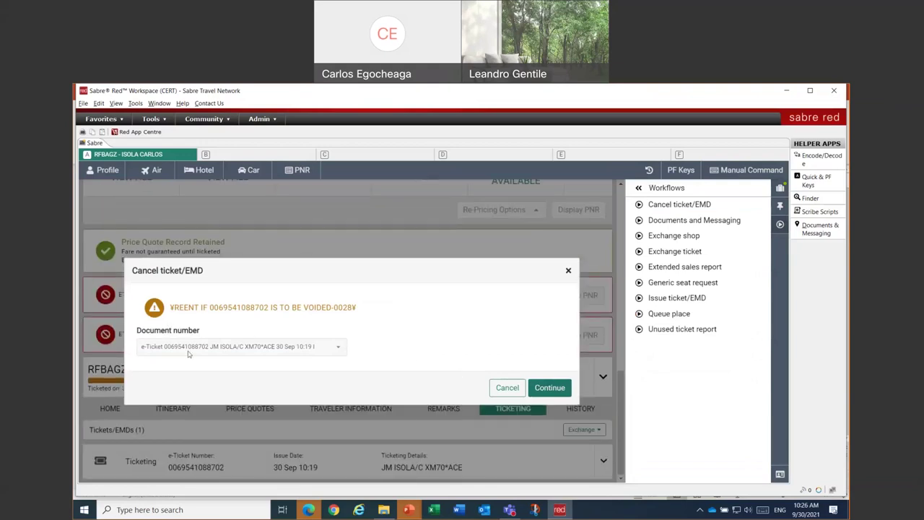
click(550, 389)
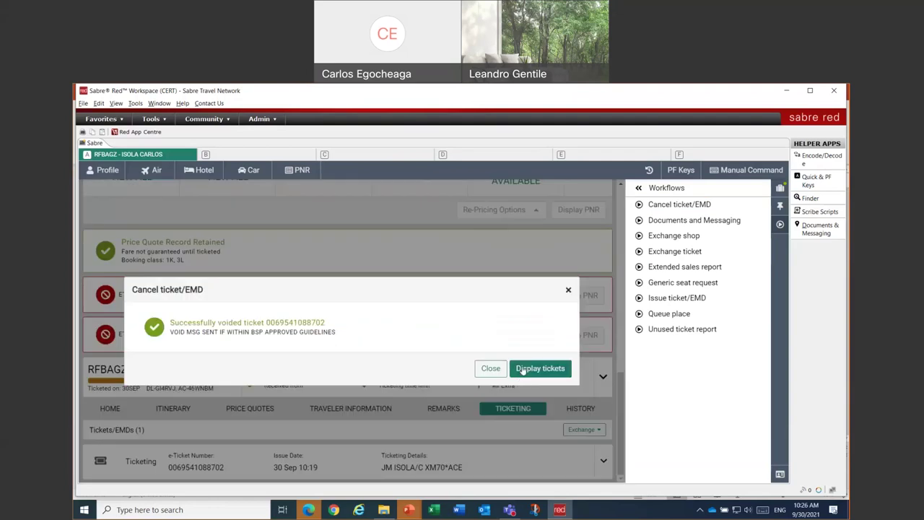
click(491, 369)
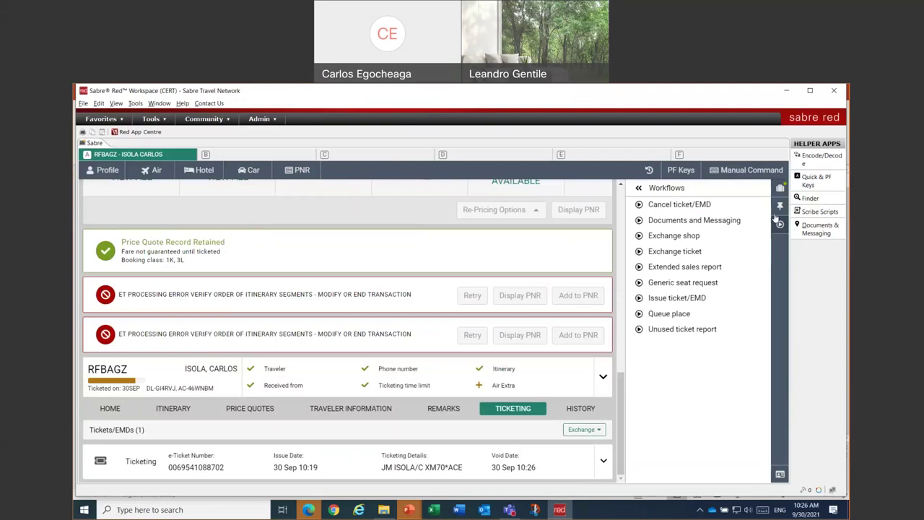
- End & Retrieve the booking from Trip Summary, then reopen TICKETING to see the voided e-ticket
click(779, 188)
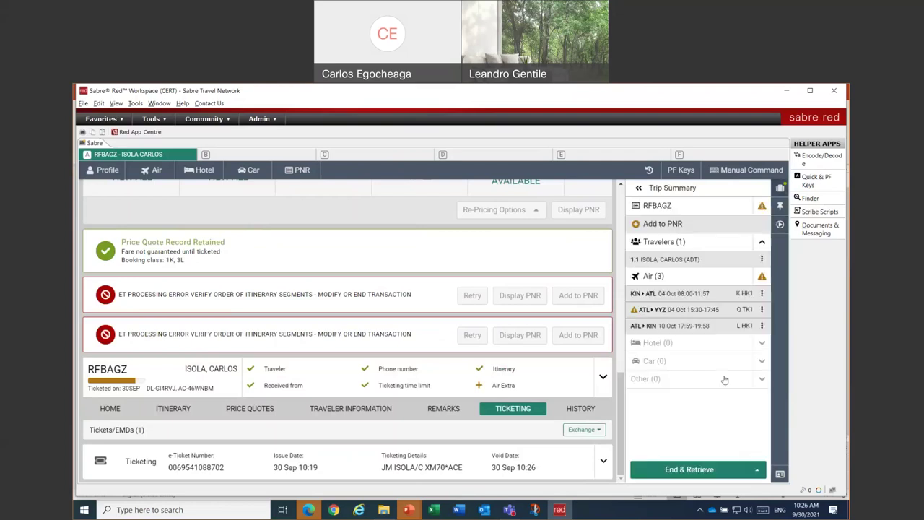
click(734, 471)
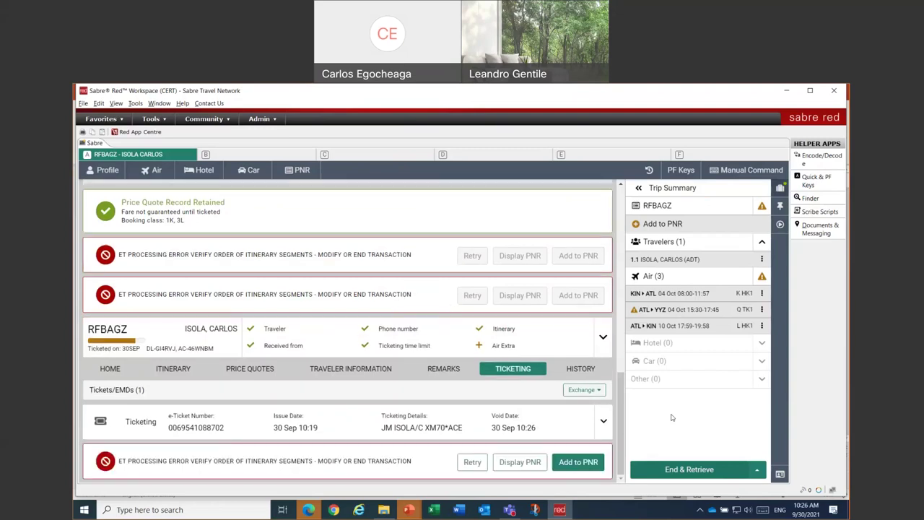
click(673, 469)
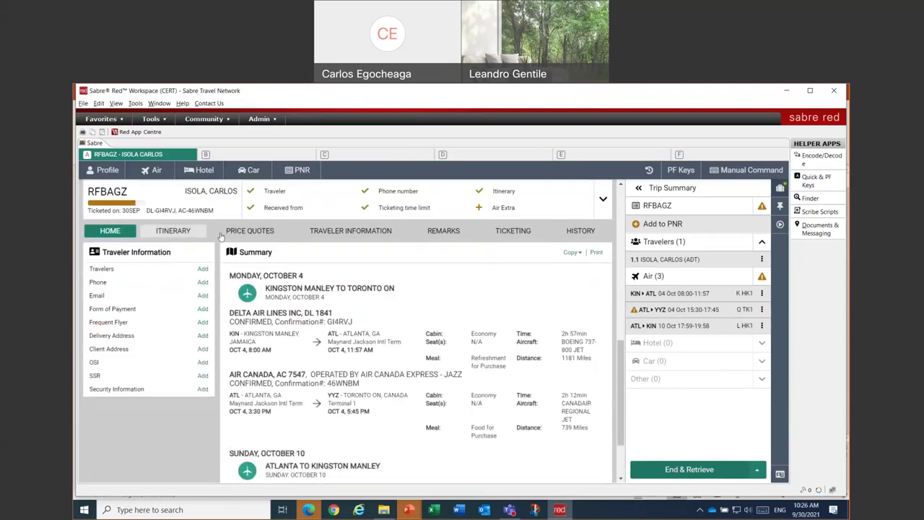
click(509, 231)
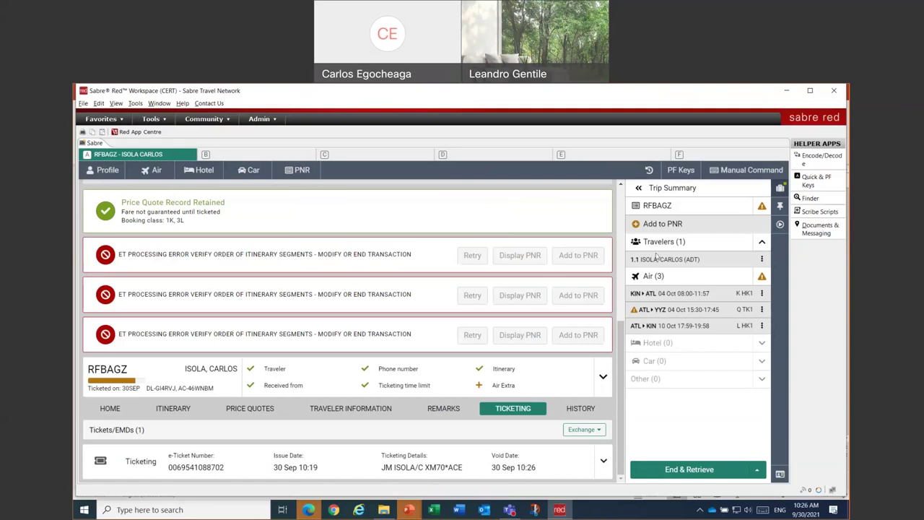
- Reopen Issue ticket/EMD from Workflows so the retained JMD 87713 Delta fare PQ1 is listed again
click(780, 225)
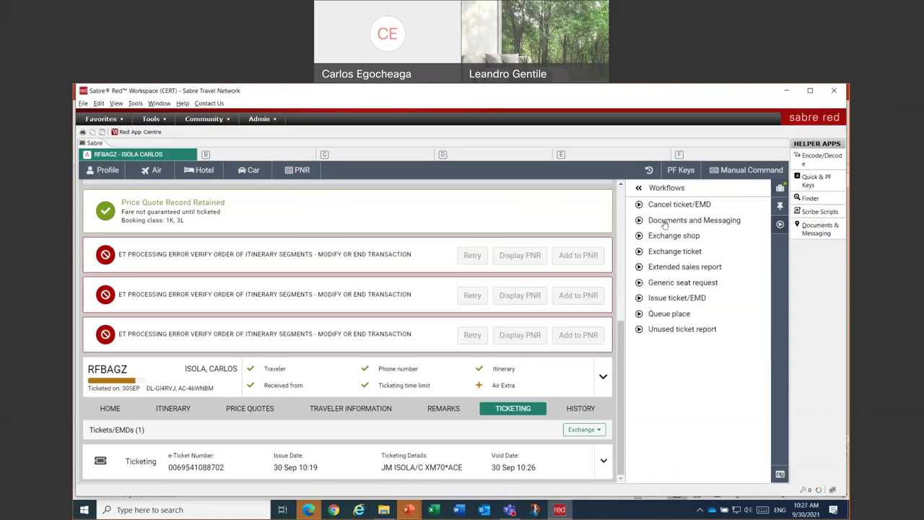
click(659, 299)
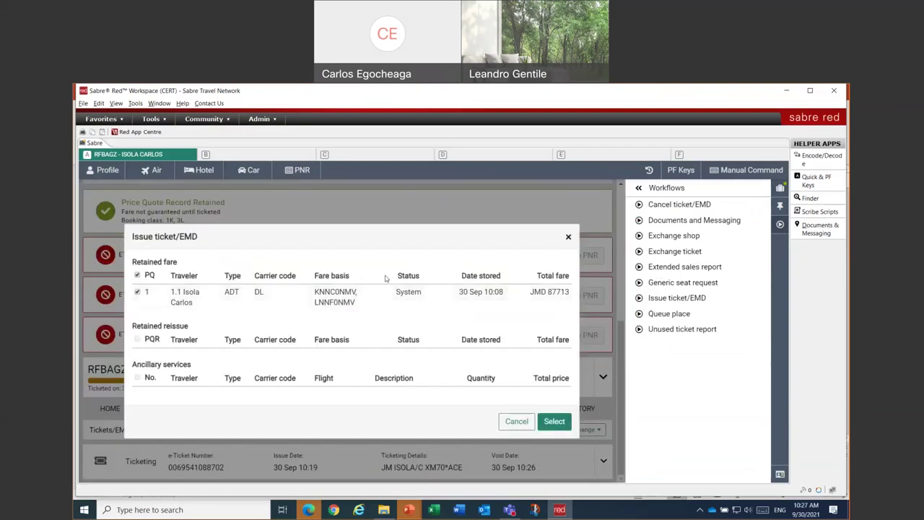
- Use retained fare PQ1 and pay with a different VI card, entering its card number
click(553, 422)
click(189, 300)
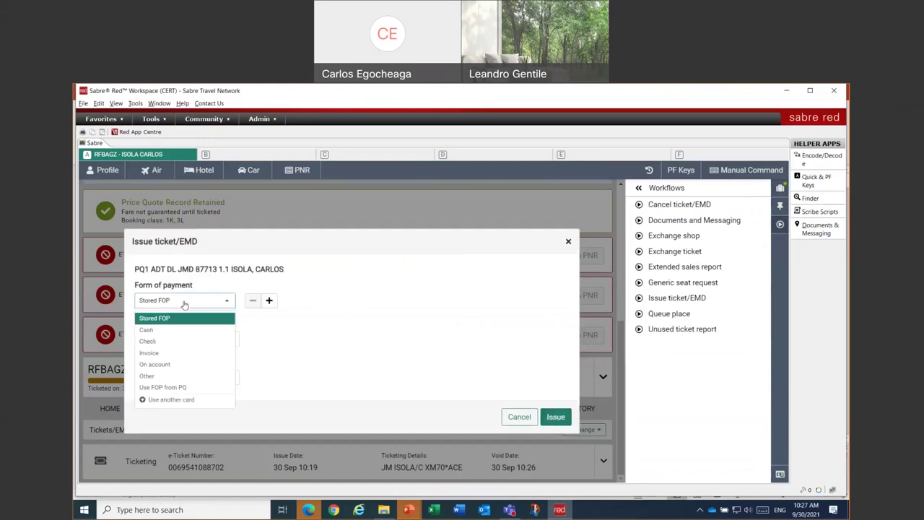
click(173, 399)
click(275, 283)
text(VI4)
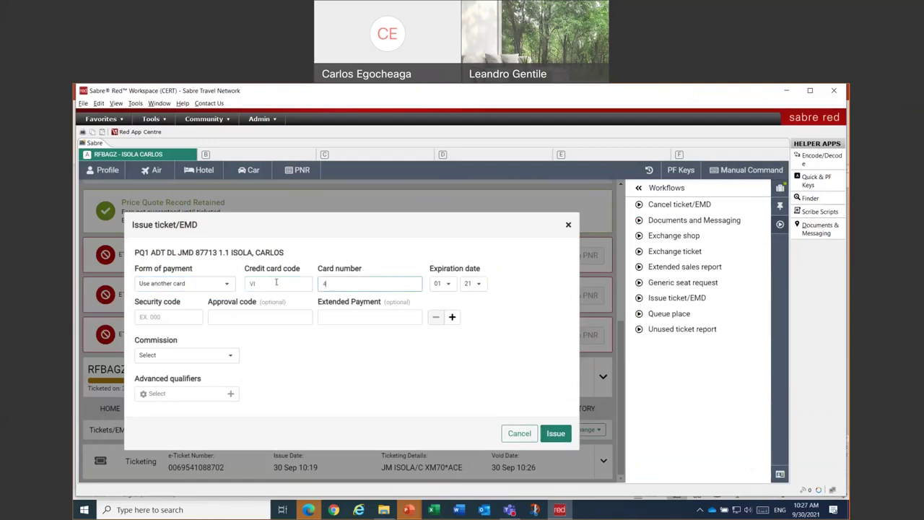
text(444333322221111)
key(Tab)
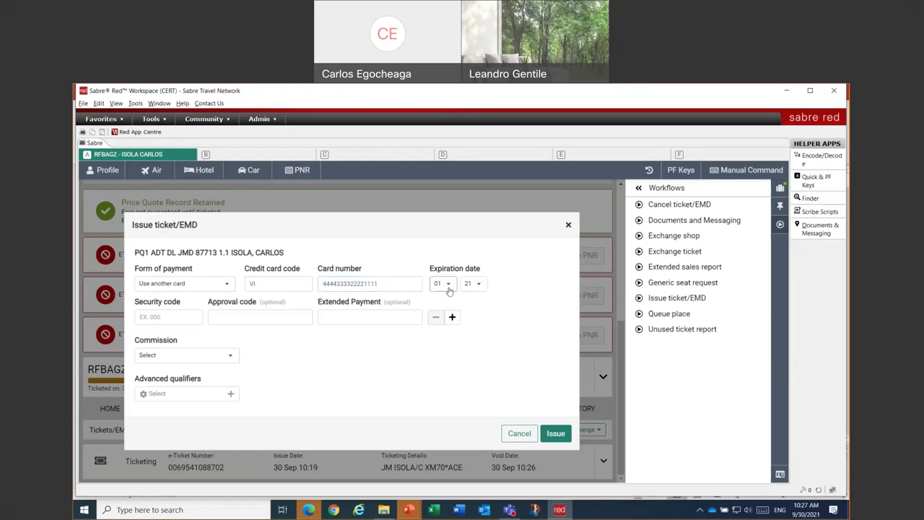
- Set the card's expiry month to 12 and enter the card approval code
click(449, 290)
scroll(441, 376, down, 2)
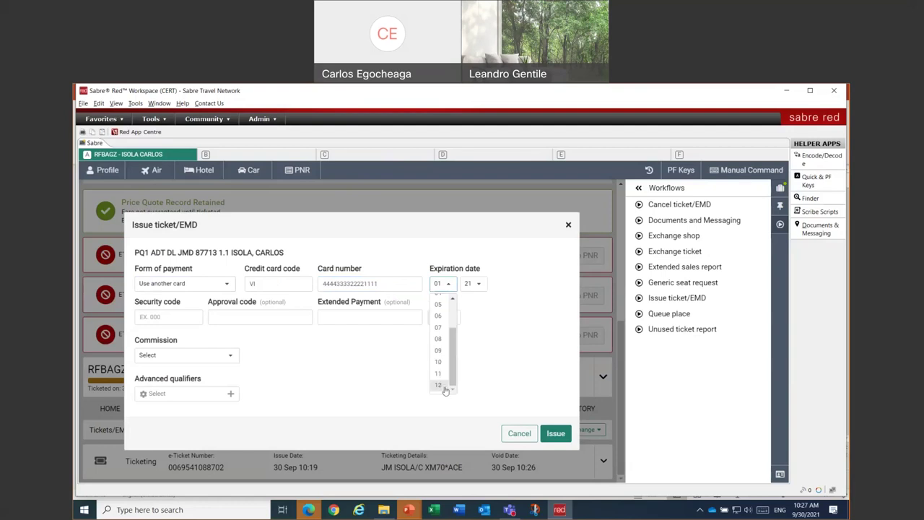
click(443, 385)
click(262, 318)
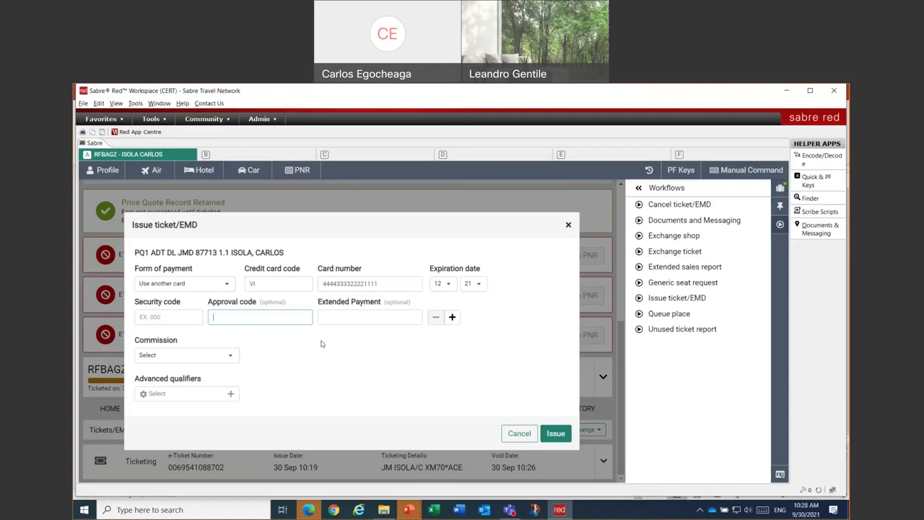
text(564211)
- Set commission to a 1 percent type and add an Endorsement override qualifier
click(174, 354)
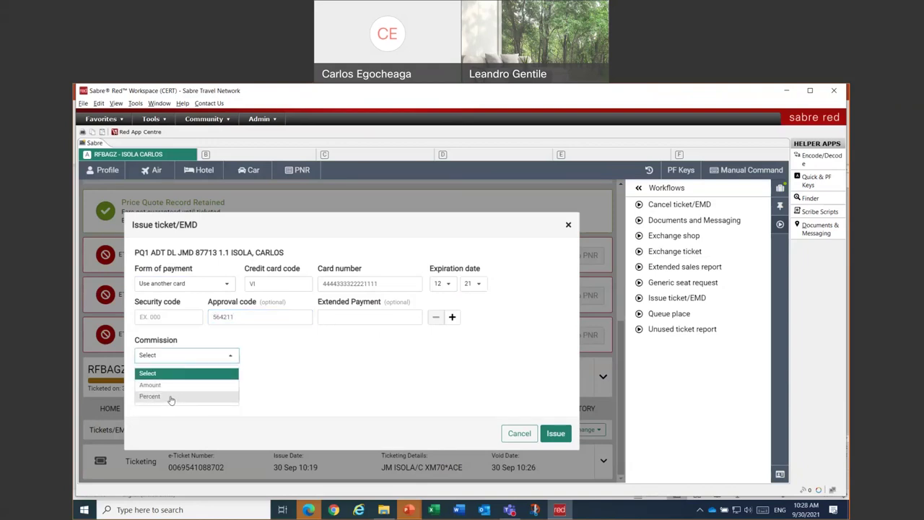
click(171, 397)
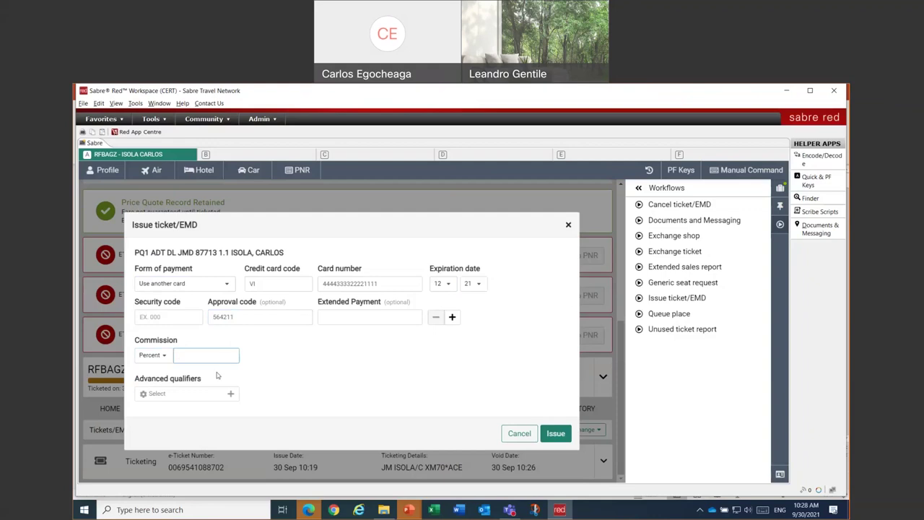
click(187, 392)
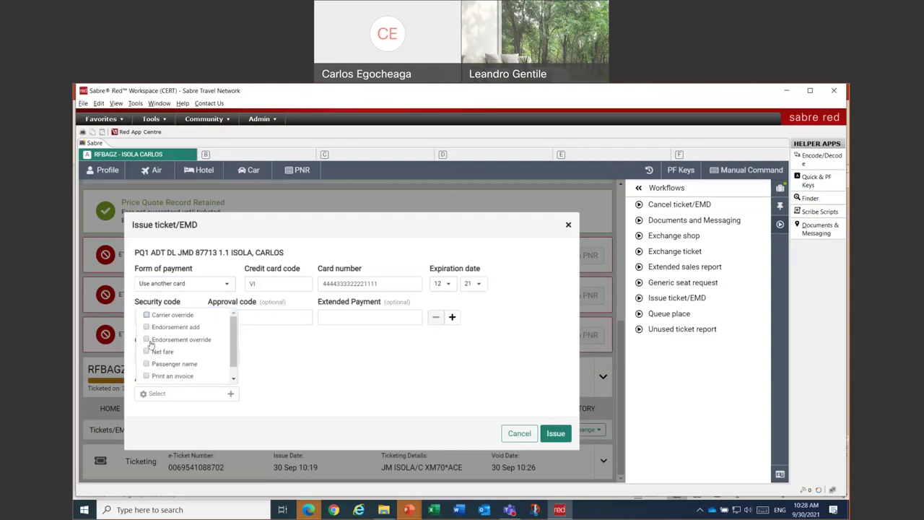
click(147, 340)
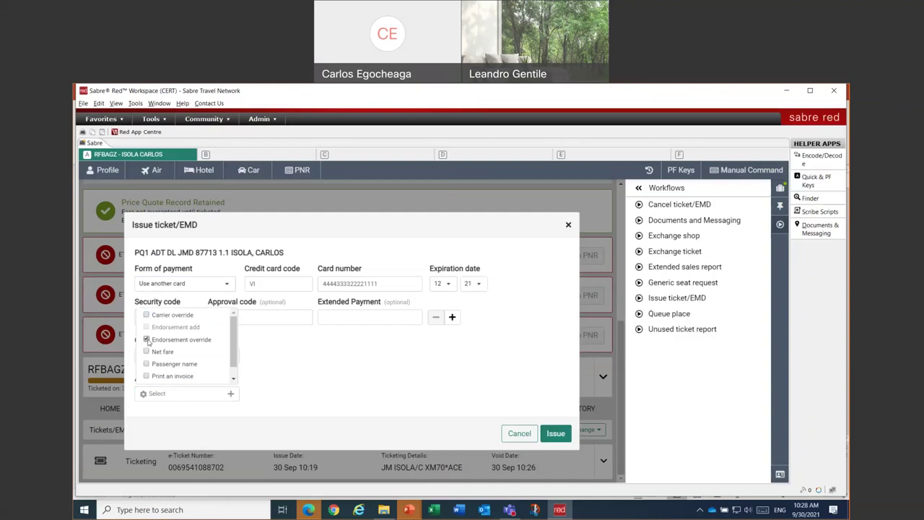
click(297, 378)
- Enter endorsement TST TICKET/NON END/REFUNDABLE and issue the new ticket for PQ1
click(284, 355)
text(TSTS)
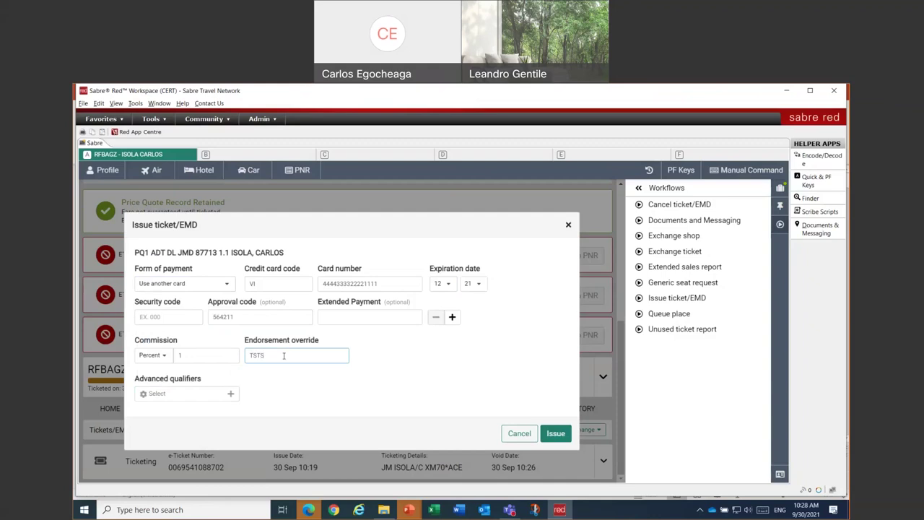
text( TICKE)
text(T)
text( NON EN)
text(D/NONREF)
key(BackSpace)
key(BackSpace)
key(BackSpace)
key(BackSpace)
key(BackSpace)
key(BackSpace)
text(REFUNDABLE)
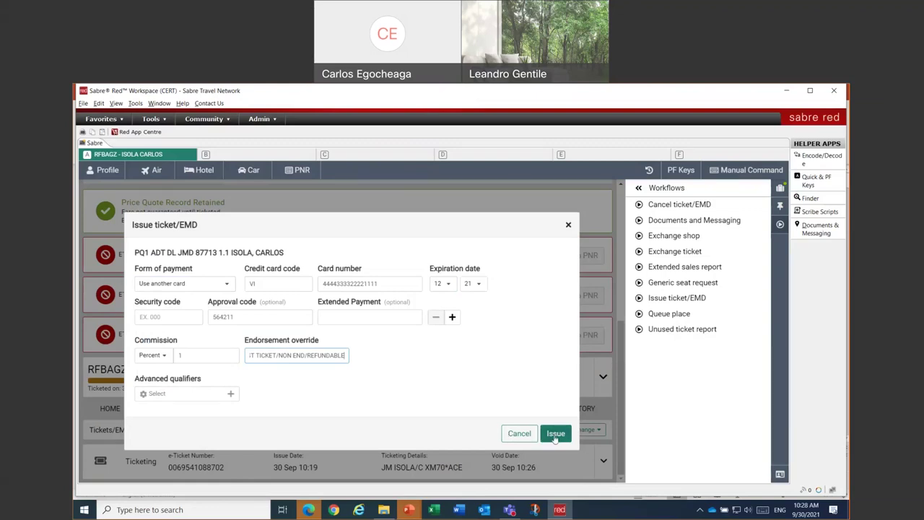
click(554, 436)
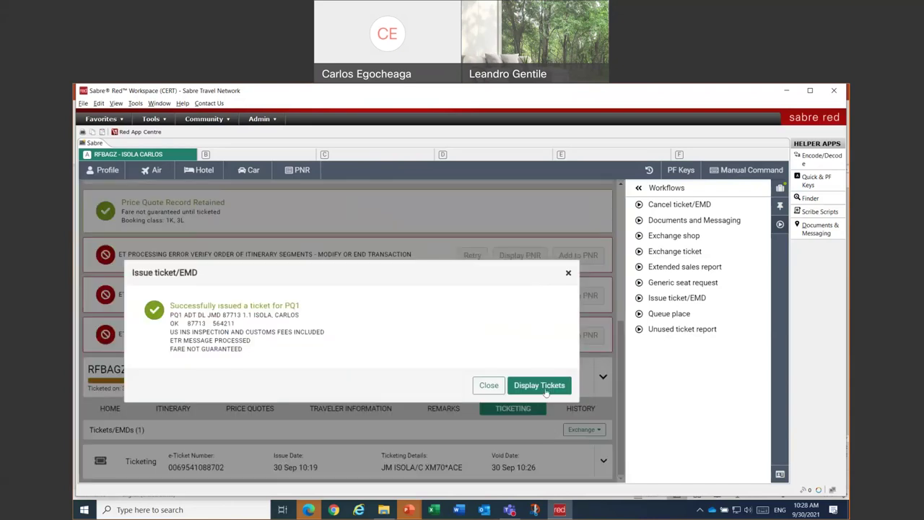
- Dismiss the issued confirmation, Ignore & Retrieve the PNR, and show its ticketing records
click(488, 385)
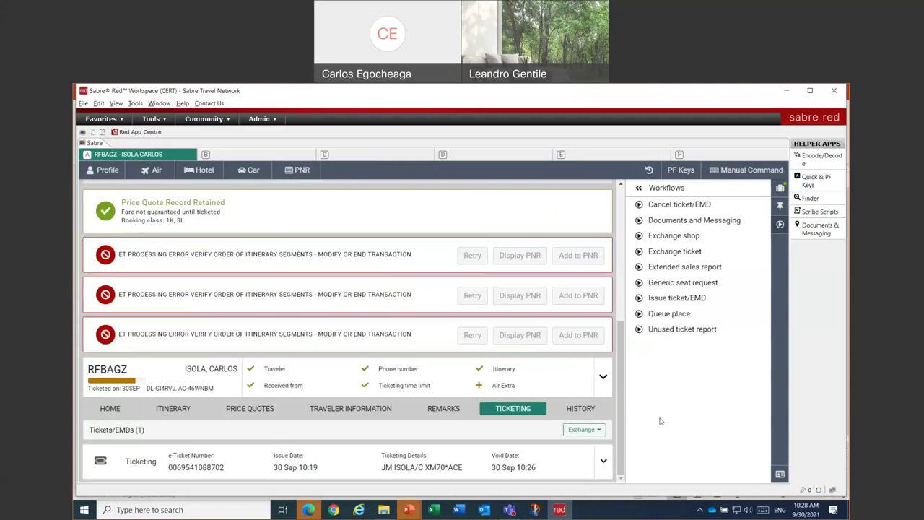
click(779, 189)
click(718, 469)
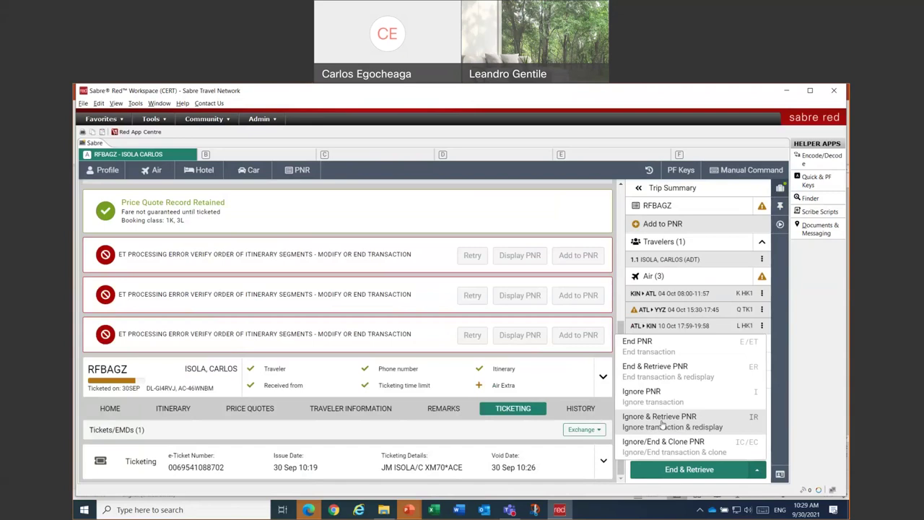
click(662, 421)
click(423, 346)
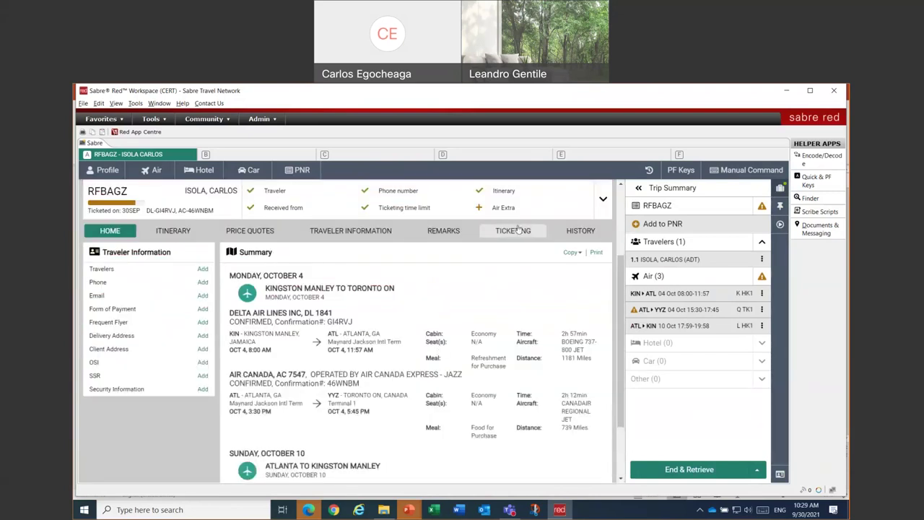
click(519, 229)
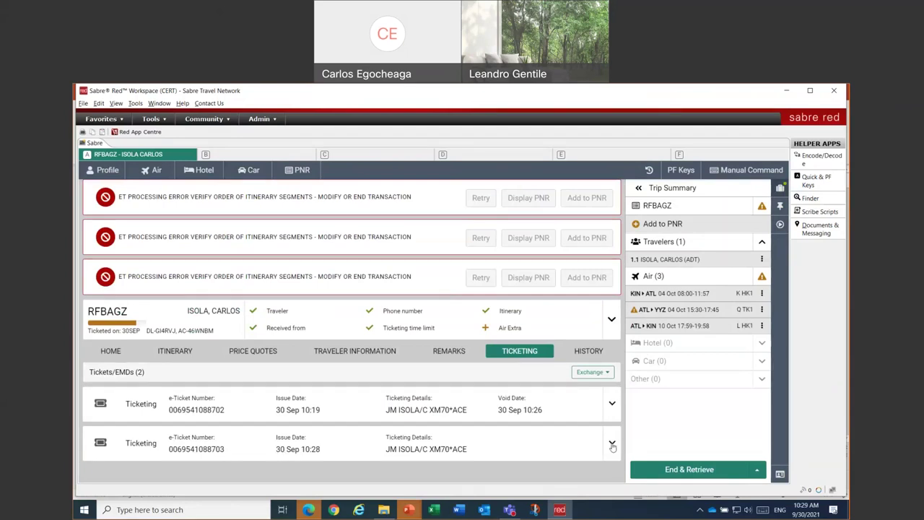
- Expand the new e-ticket and highlight its approval code and TST TICKET/NON END/REFUNDABLE endorsement
click(612, 444)
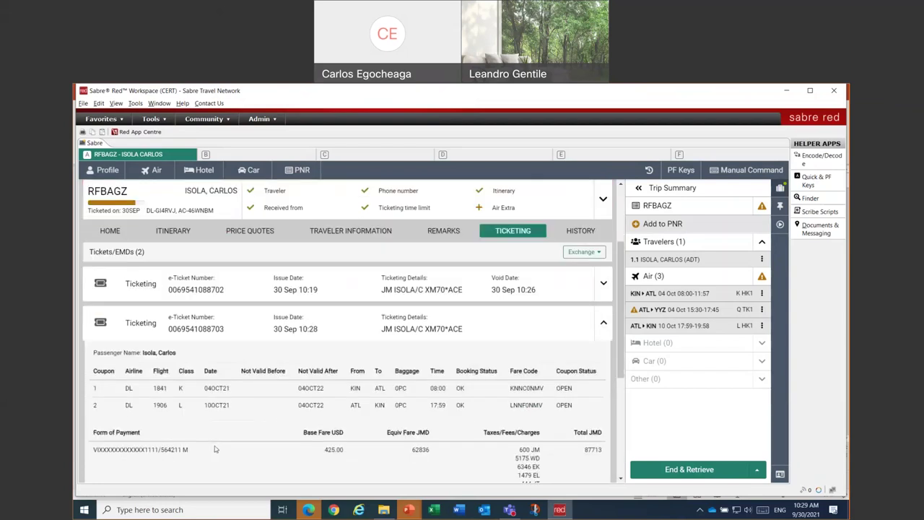
drag(161, 348, 184, 349)
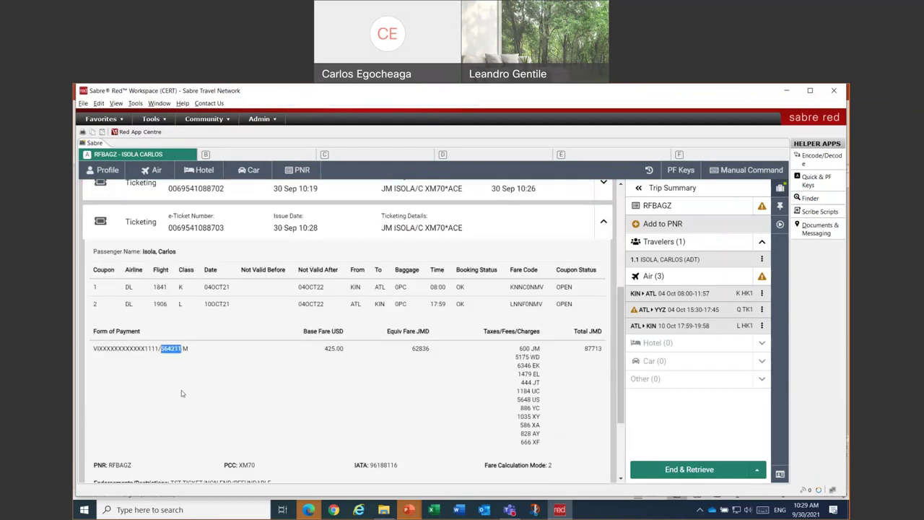
double_click(186, 350)
scroll(193, 389, down, 3)
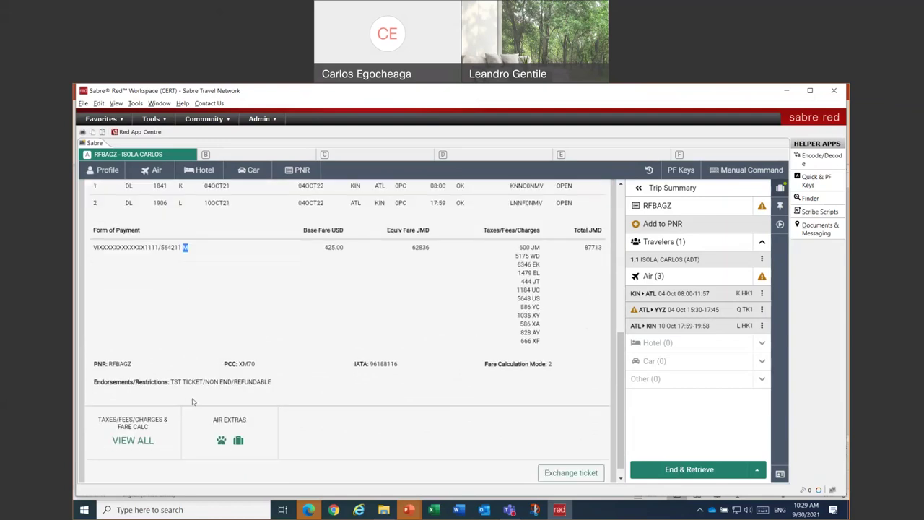
drag(171, 381, 281, 394)
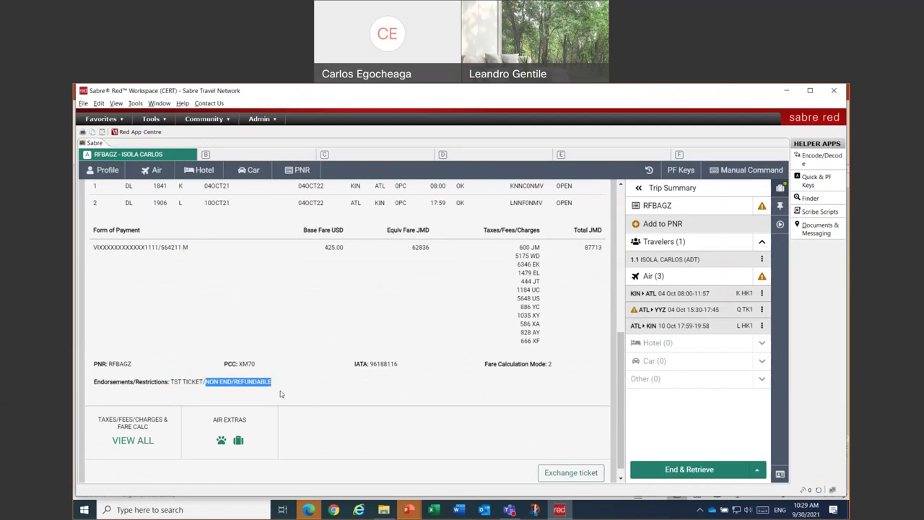
scroll(282, 395, up, 1)
scroll(281, 394, down, 1)
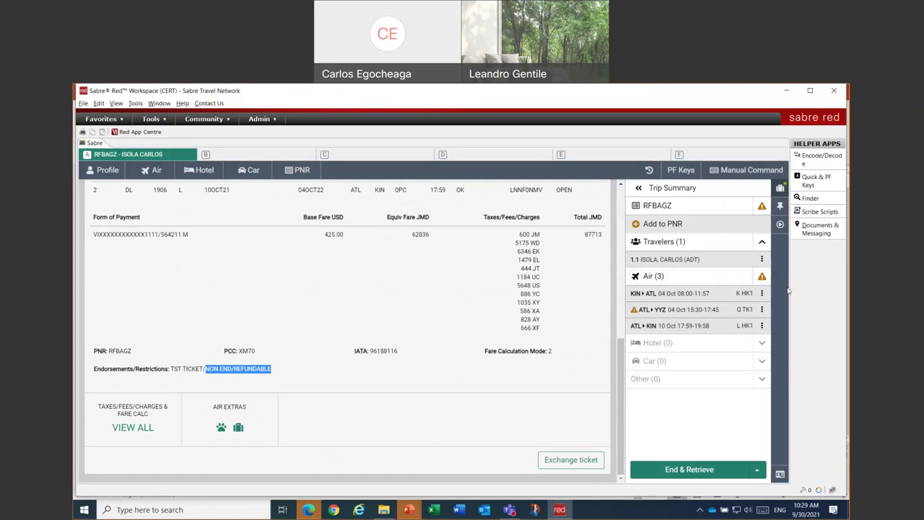
click(778, 225)
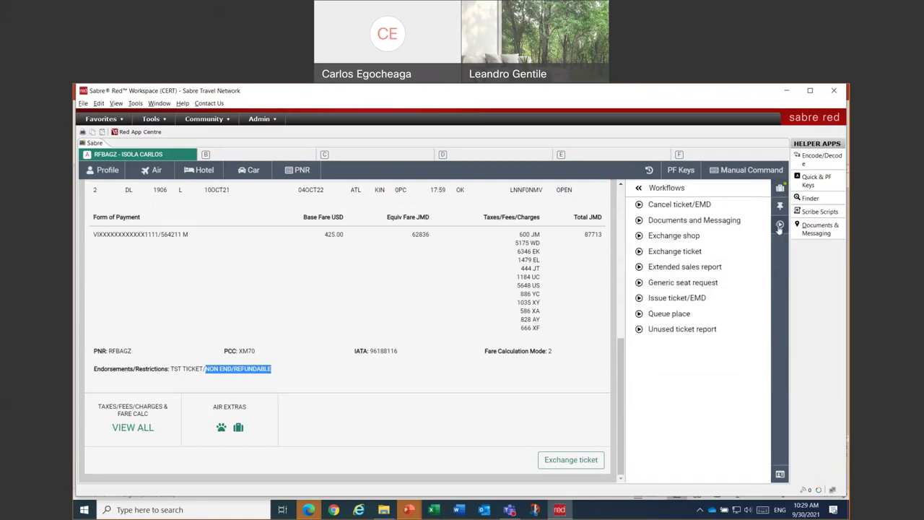
click(668, 298)
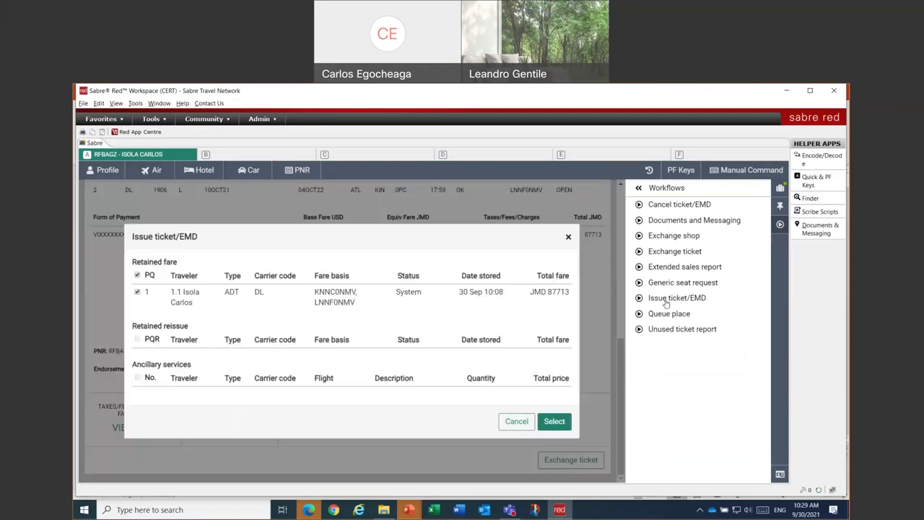
click(554, 420)
click(206, 378)
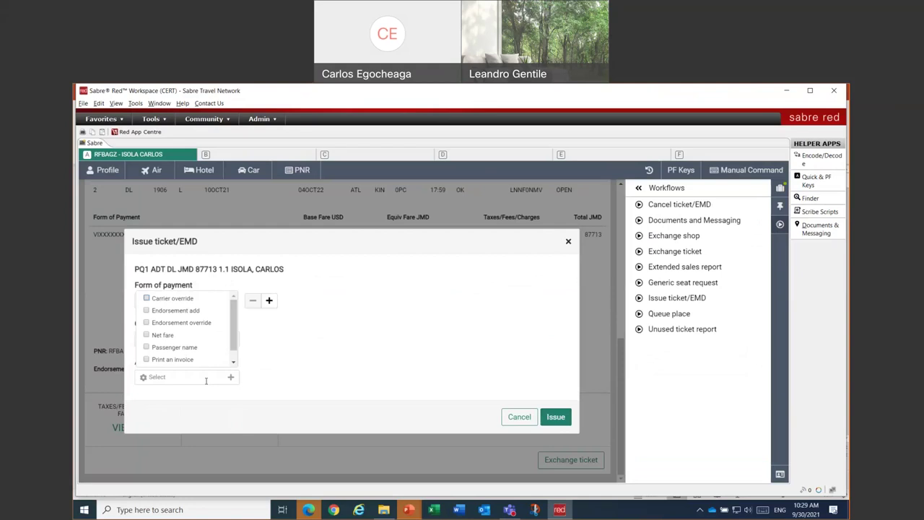
scroll(216, 349, down, 1)
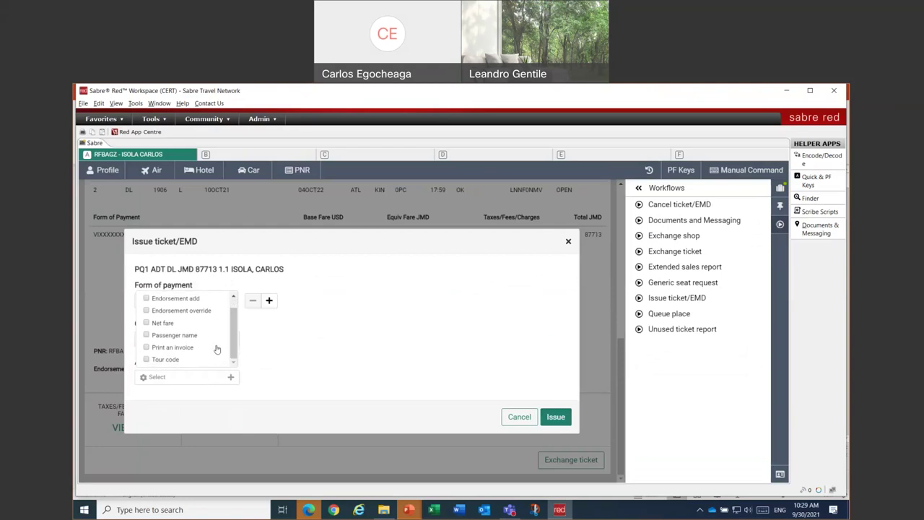
click(182, 353)
click(518, 418)
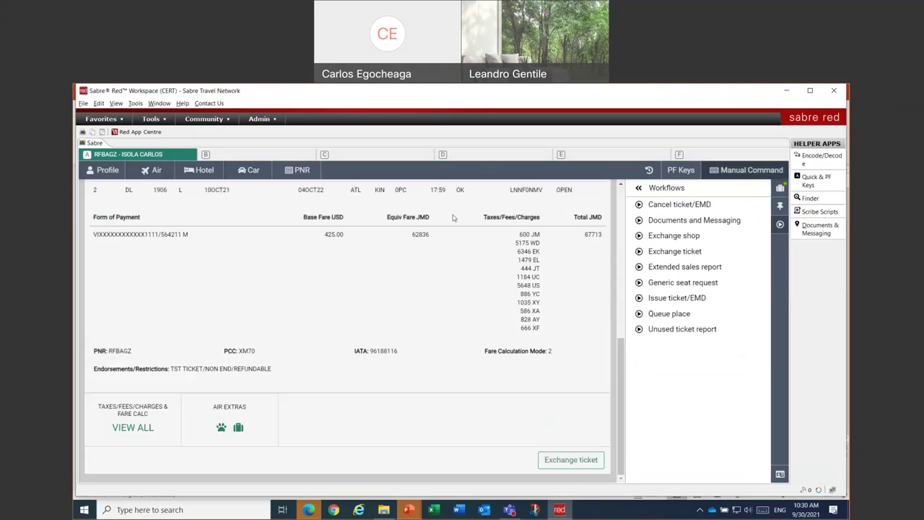
- Run *S*P, *T and *PAC to check status, ticketing field and accounting lines
text(*S)
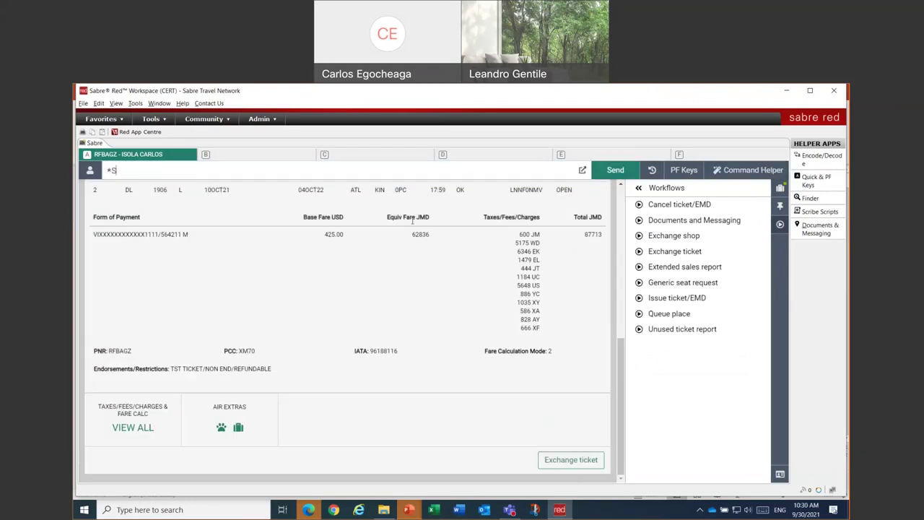
text(*P)
key(Return)
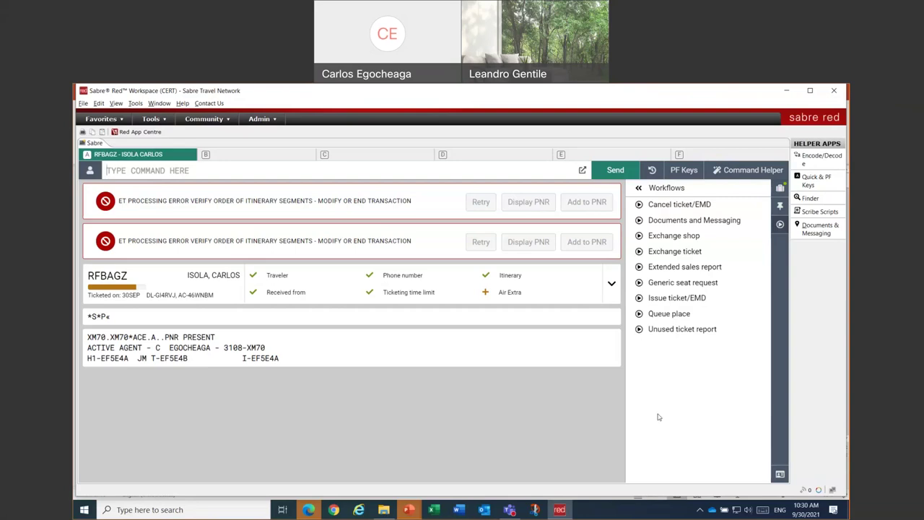
text(*T)
key(Return)
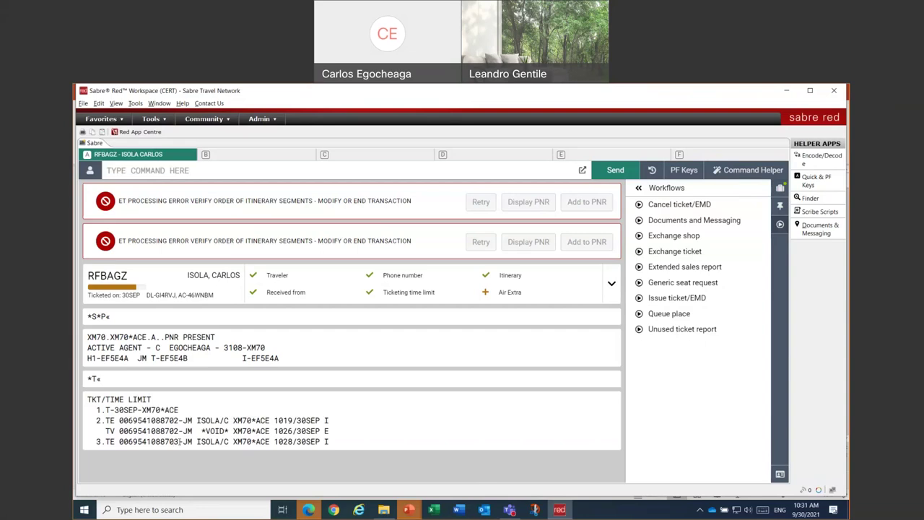
text(*PAC)
key(Return)
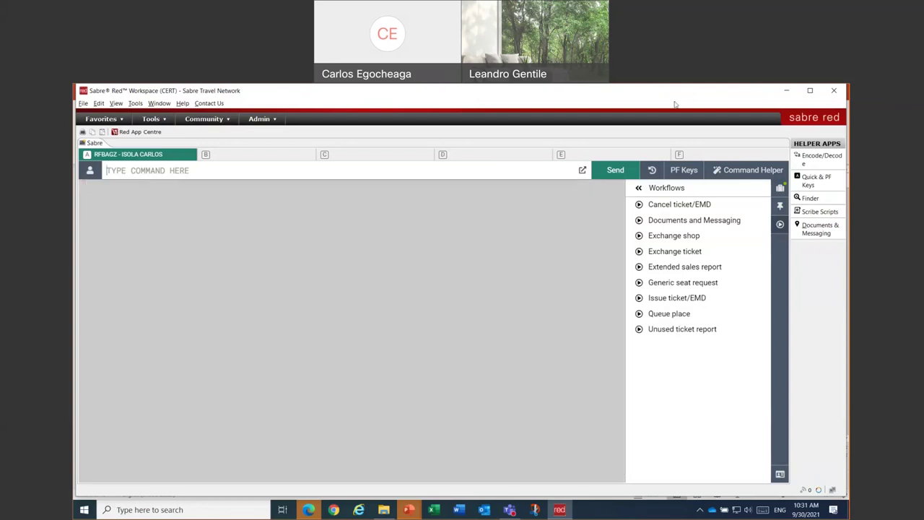
- Switch back to graphical mode and display the booking's trip summary
click(748, 169)
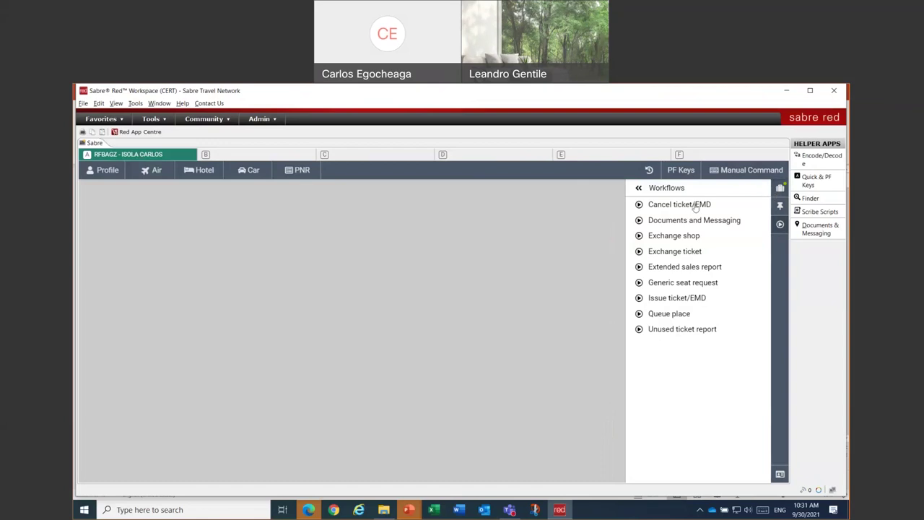
click(779, 189)
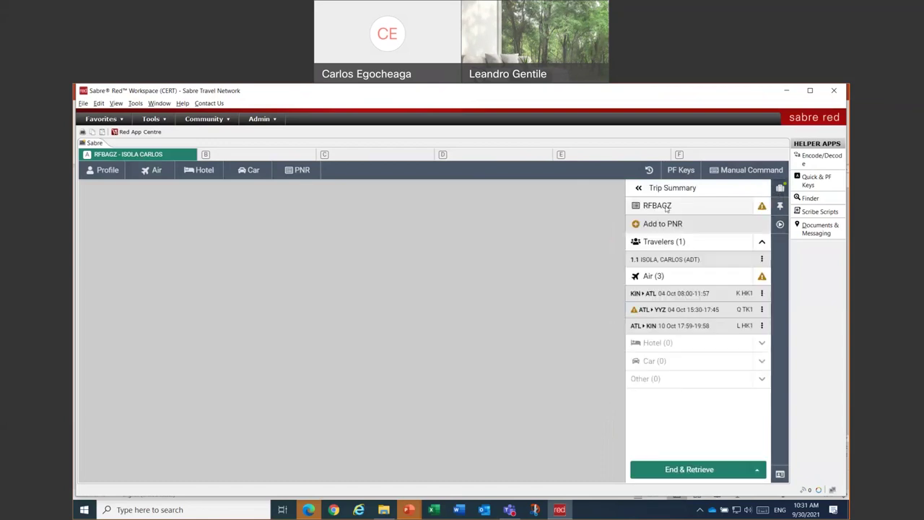
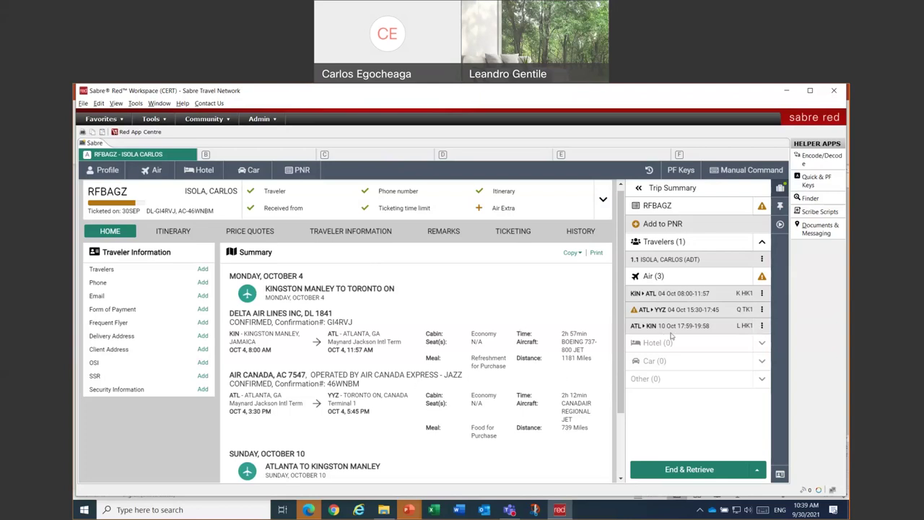
- Change the date of DL 1906 Atlanta–Kingston from 10 October to 17 October
click(762, 327)
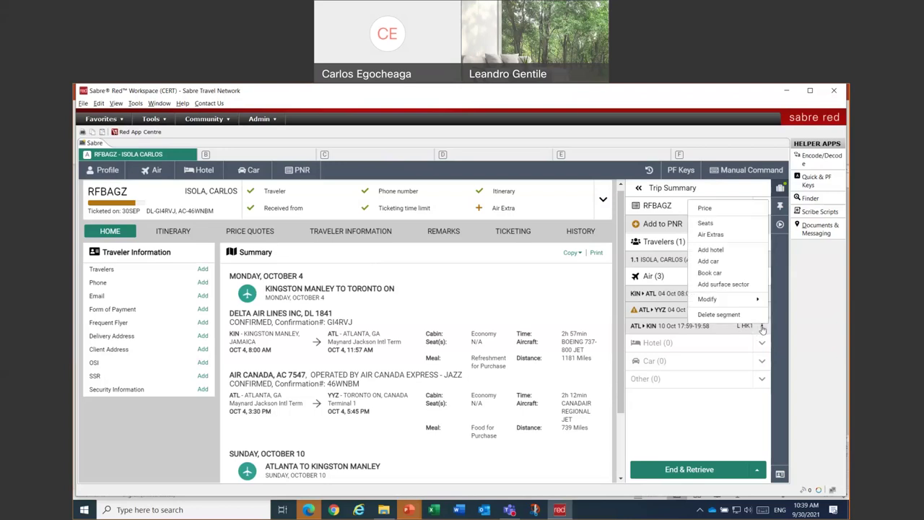
mouse_move(741, 301)
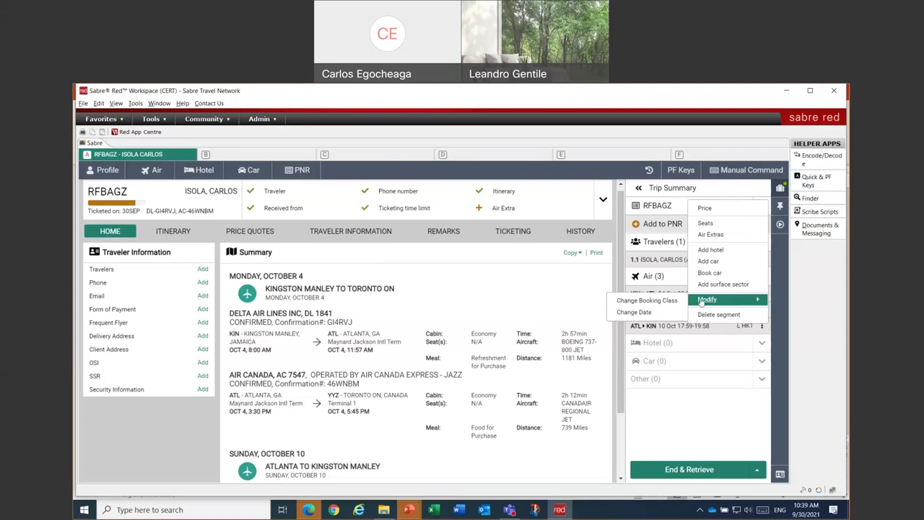
click(646, 314)
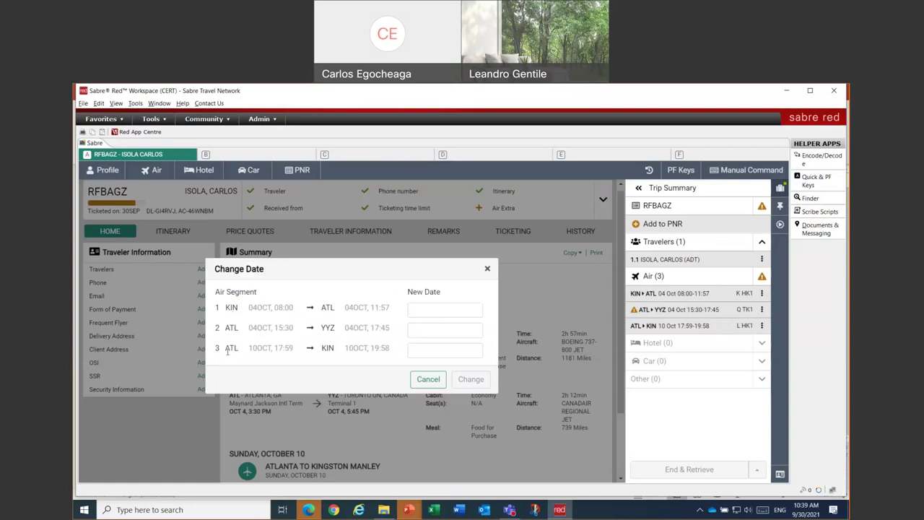
click(429, 351)
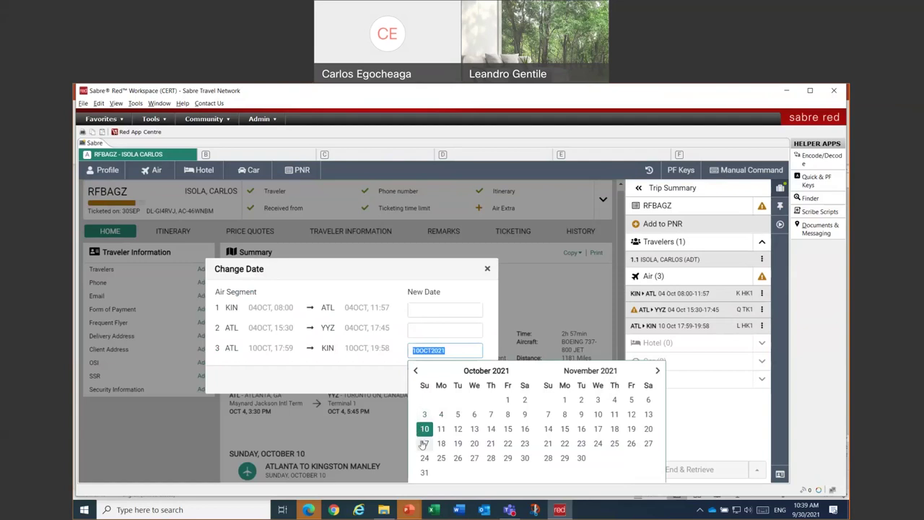
click(424, 443)
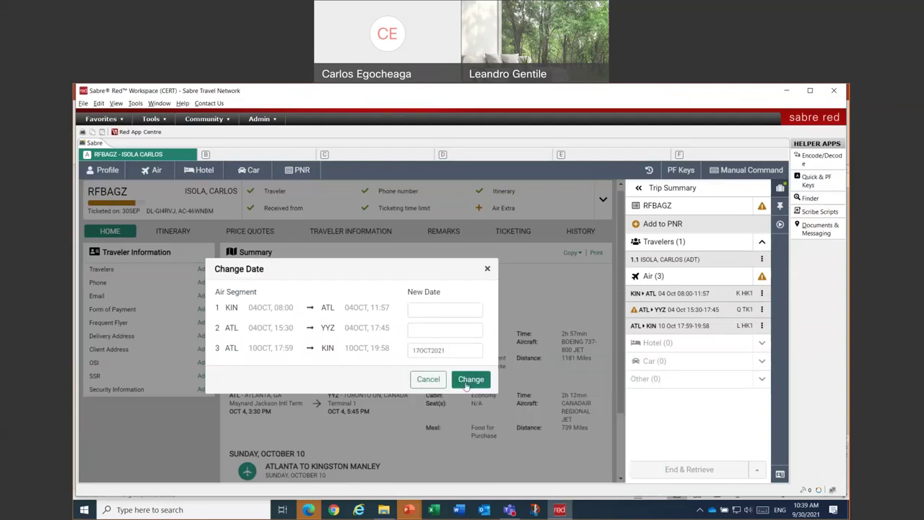
click(471, 383)
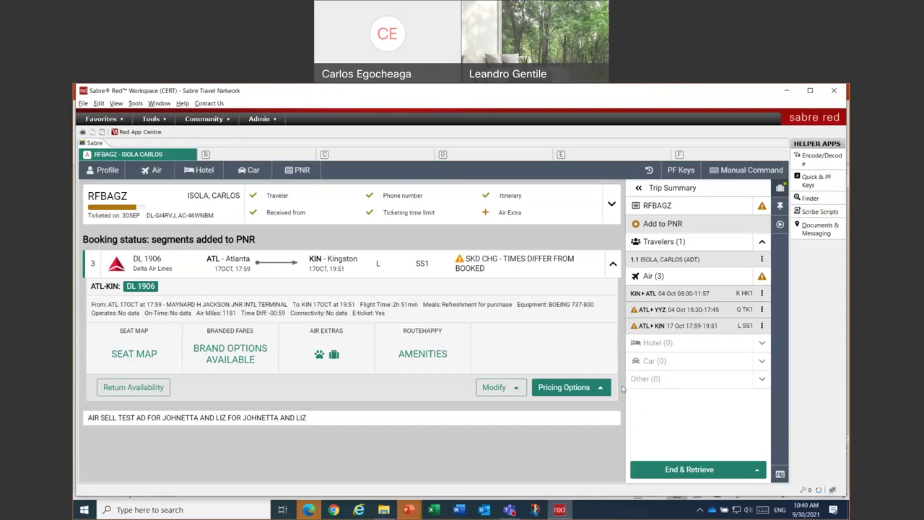
- Start the Exchange ticket workflow and select the passenger's existing ticket number
click(780, 225)
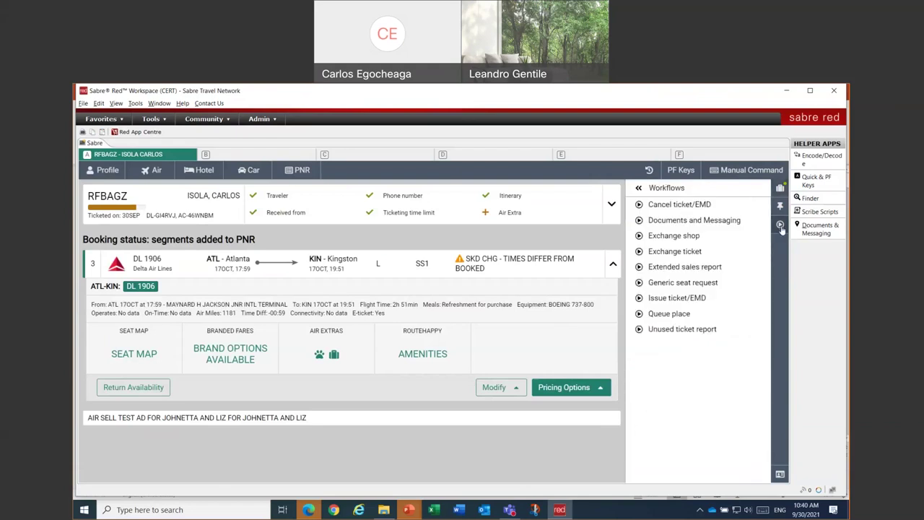
click(686, 254)
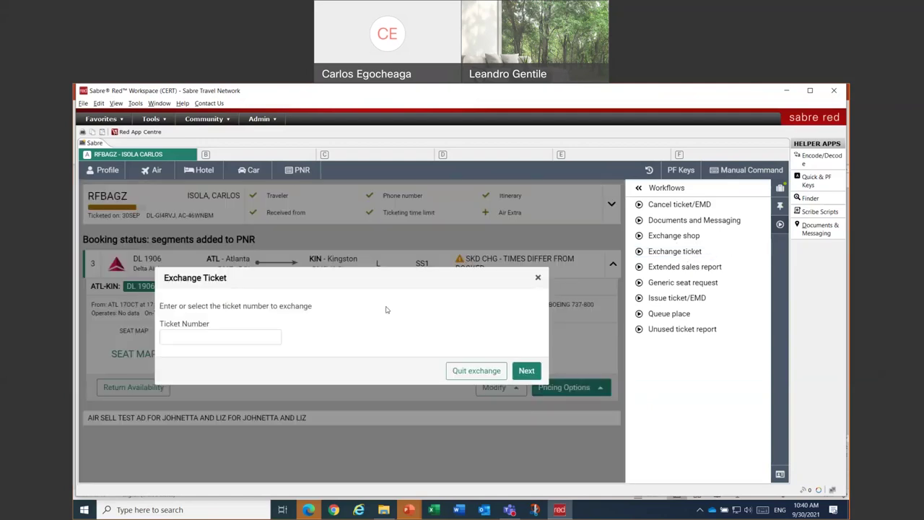
click(259, 338)
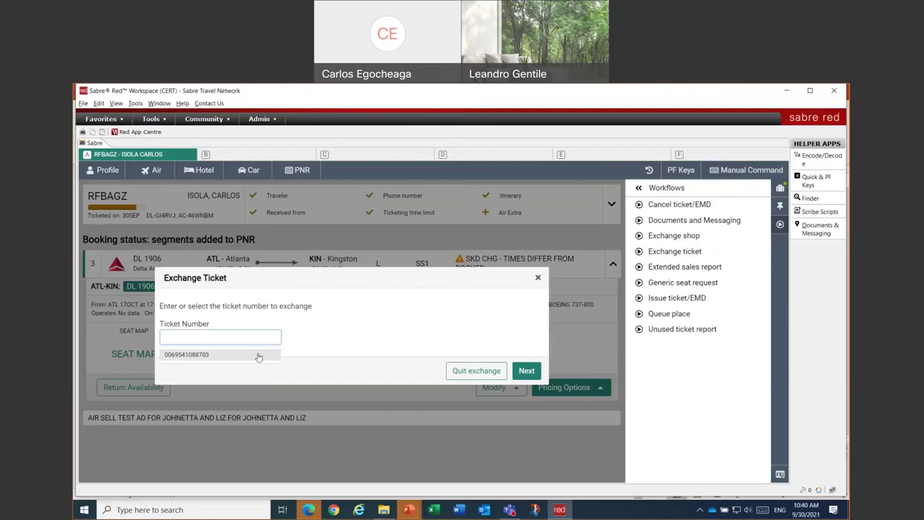
click(258, 355)
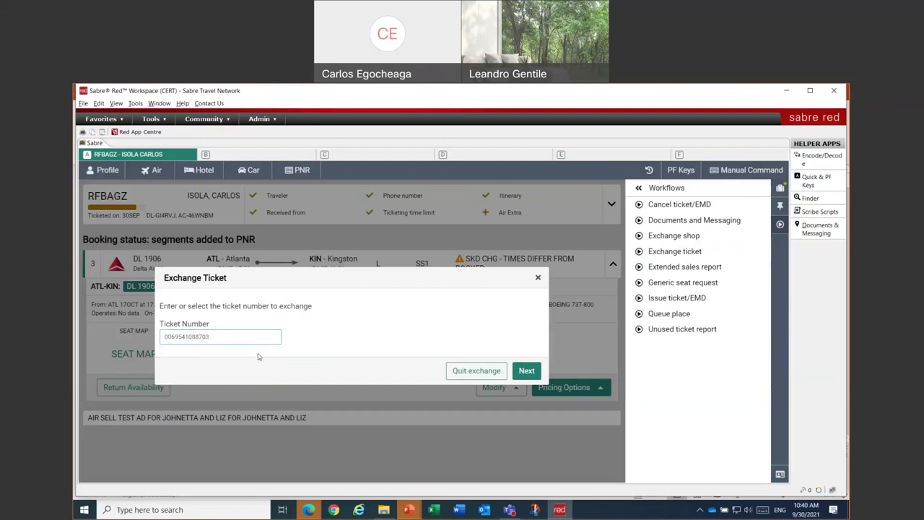
click(525, 372)
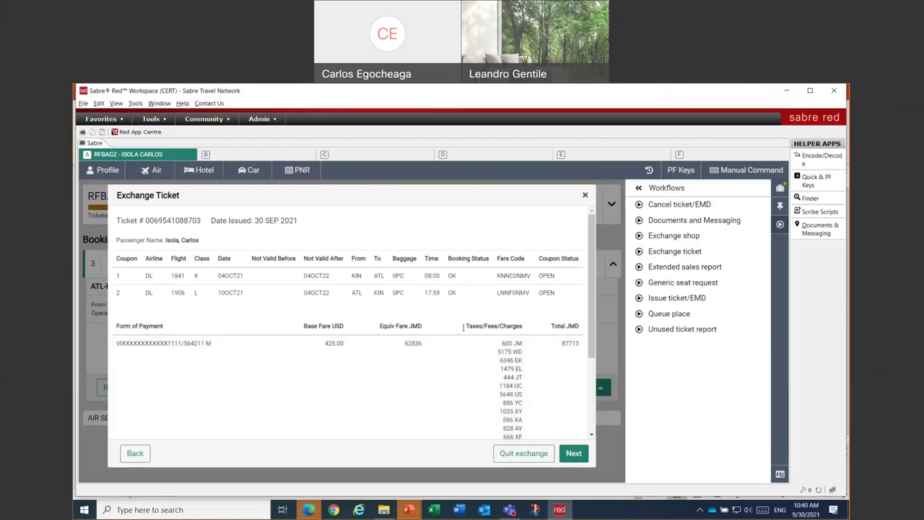
- Review the ticket's form of payment and TST TICKET endorsement, then proceed to new flights
scroll(313, 340, down, 3)
drag(180, 224, 213, 230)
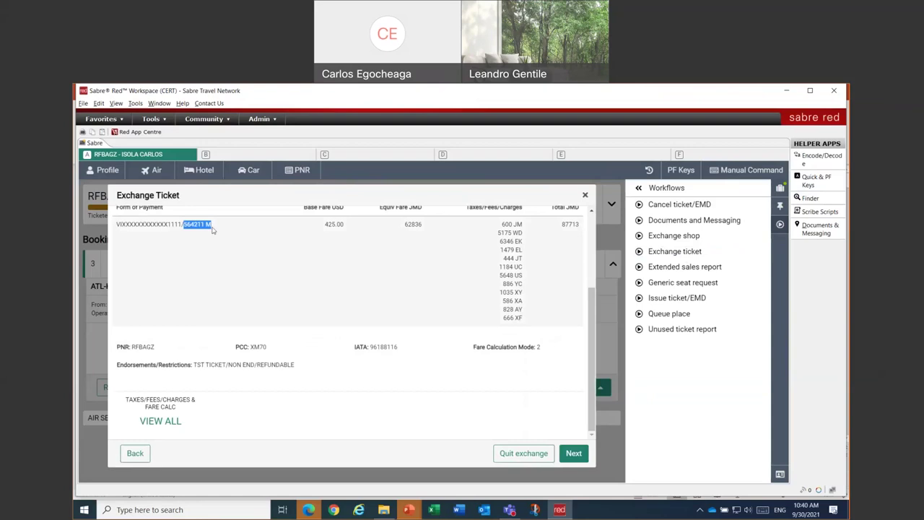
drag(194, 364, 231, 365)
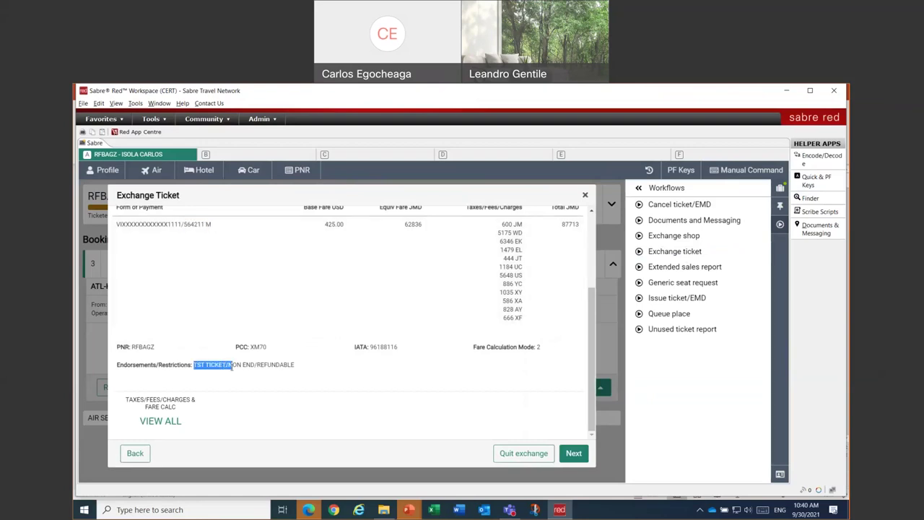
scroll(462, 376, up, 3)
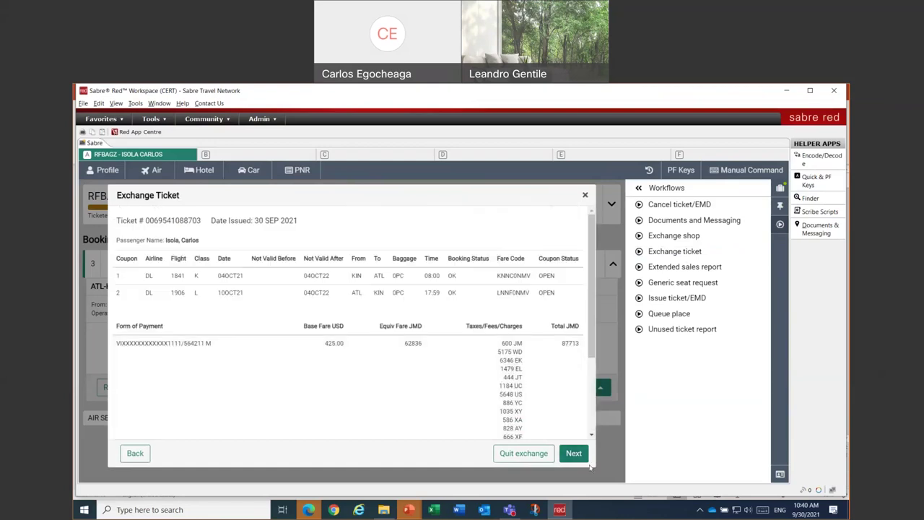
click(573, 453)
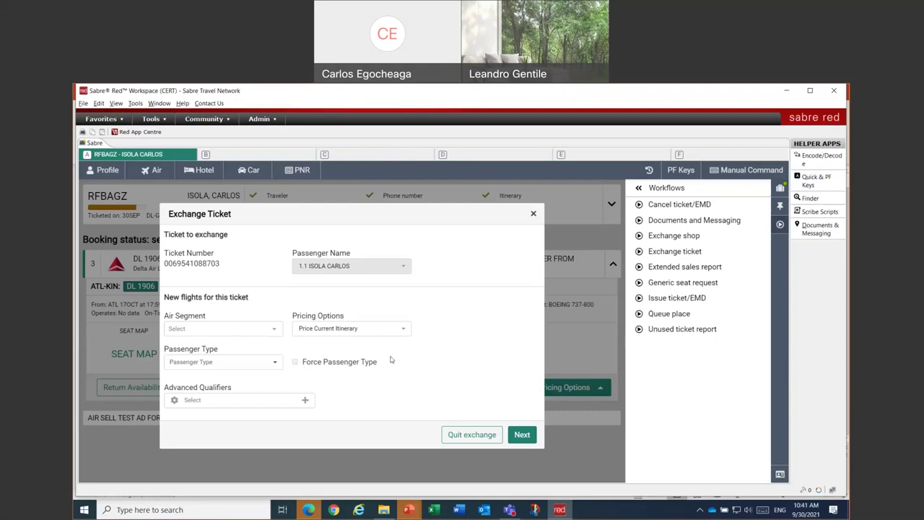
click(242, 367)
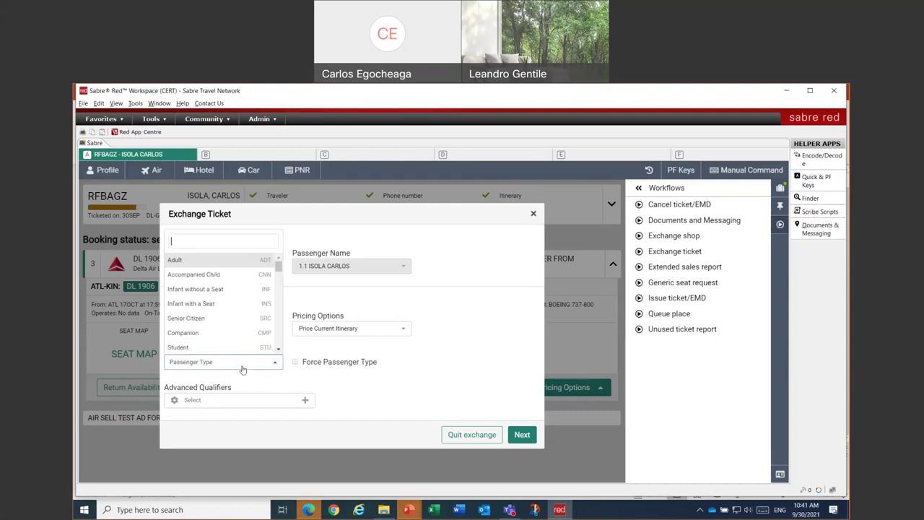
click(420, 328)
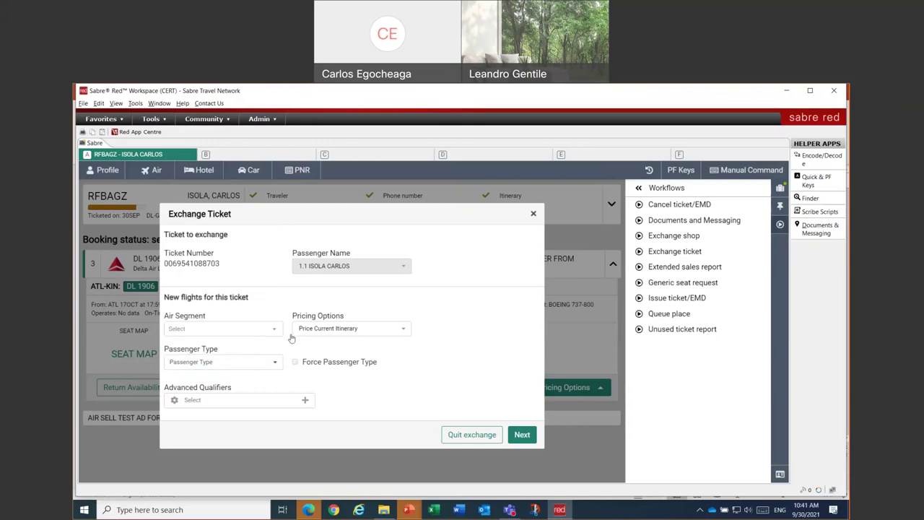
click(226, 329)
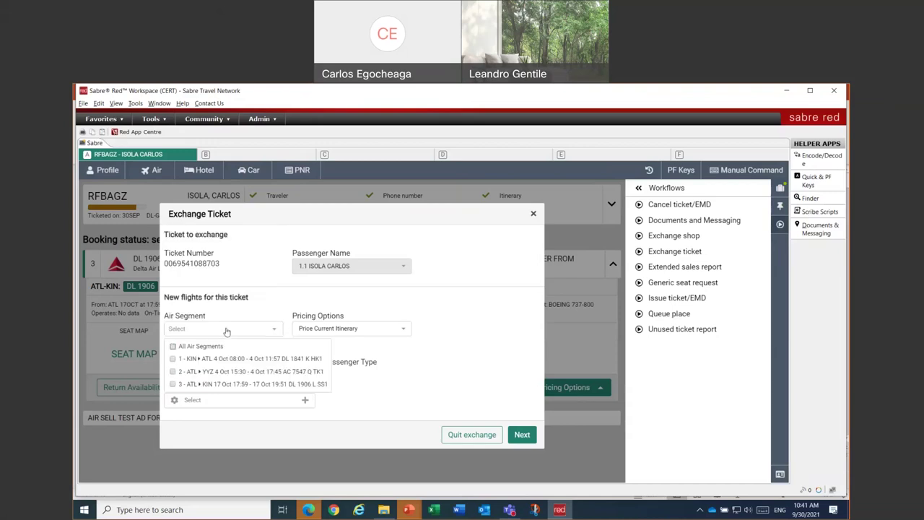
click(426, 308)
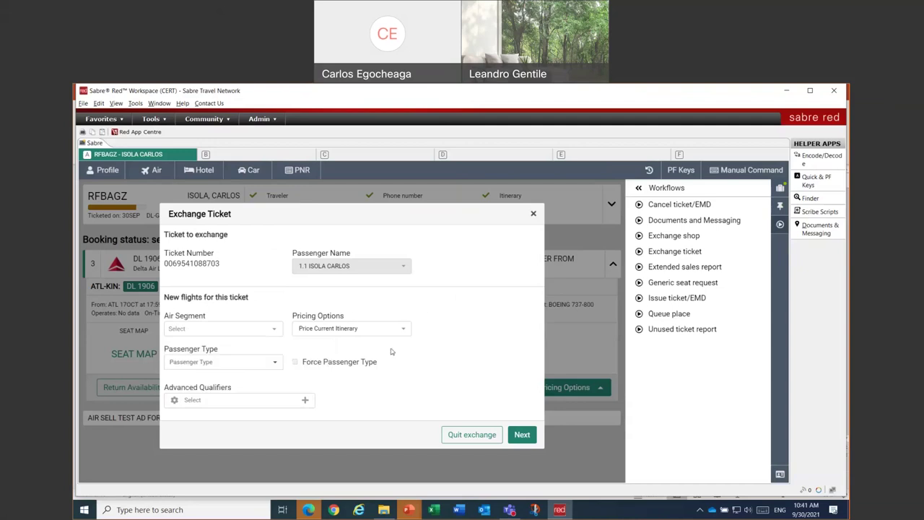
click(375, 334)
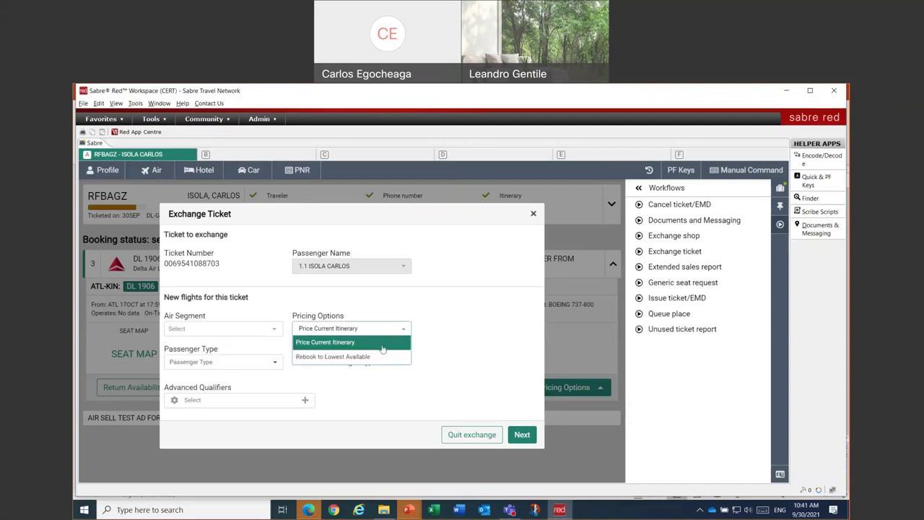
click(431, 307)
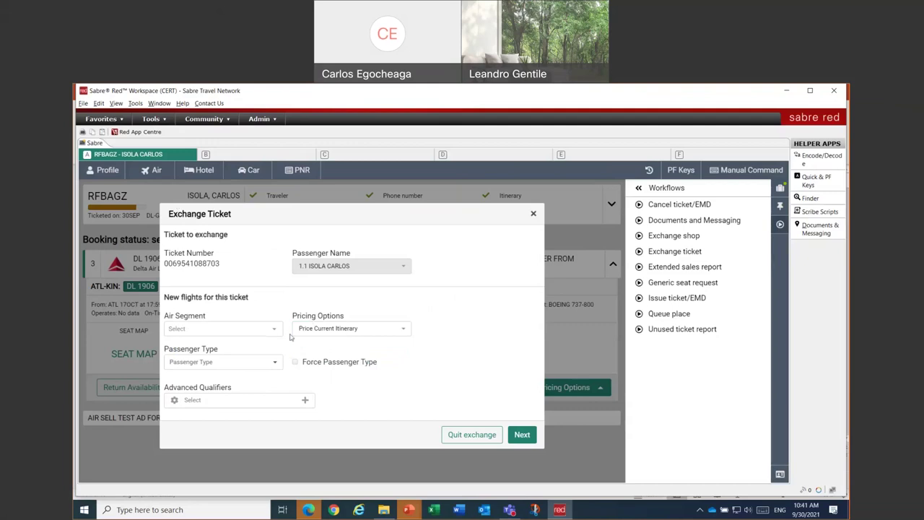
click(405, 329)
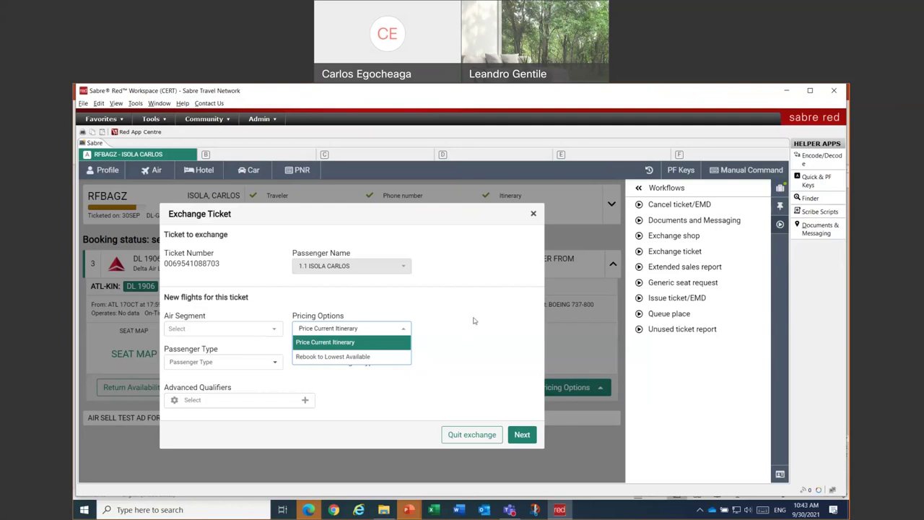
- Switch the exchange pricing option from Price Current Itinerary to Rebook to Lowest Available
click(473, 321)
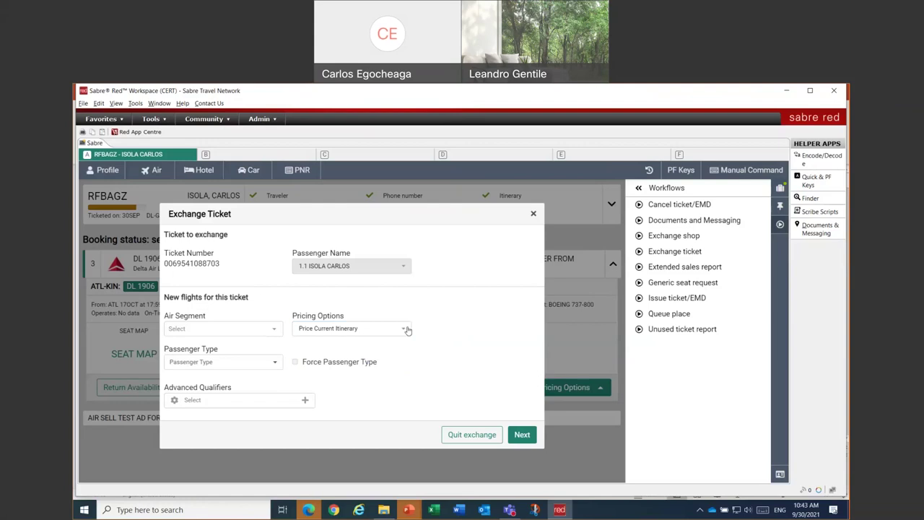
click(406, 330)
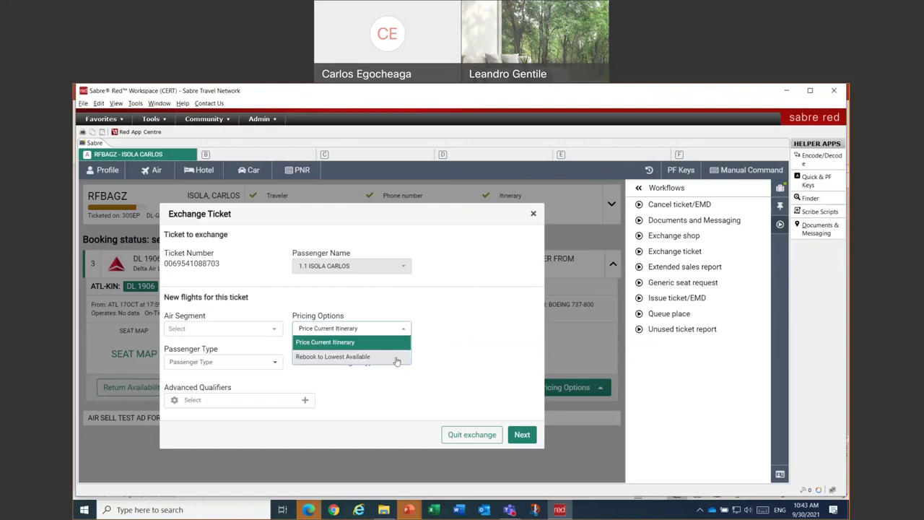
click(396, 358)
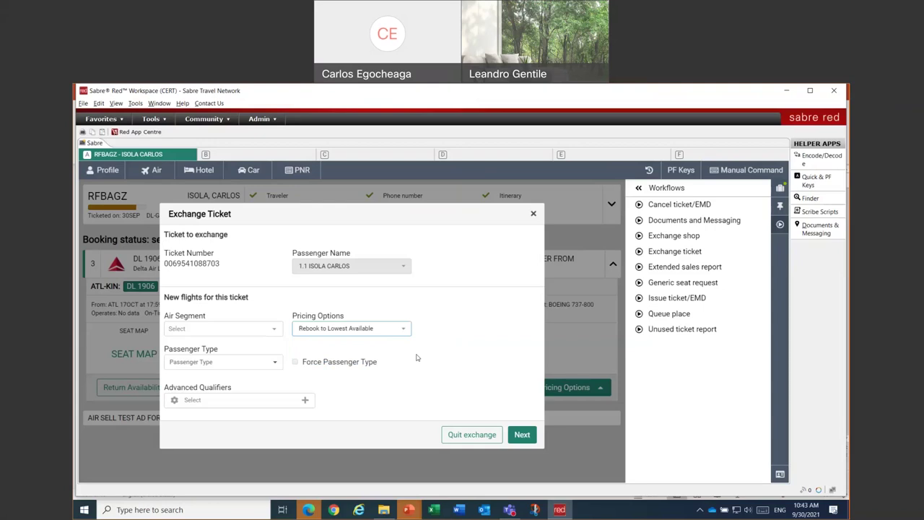
click(395, 333)
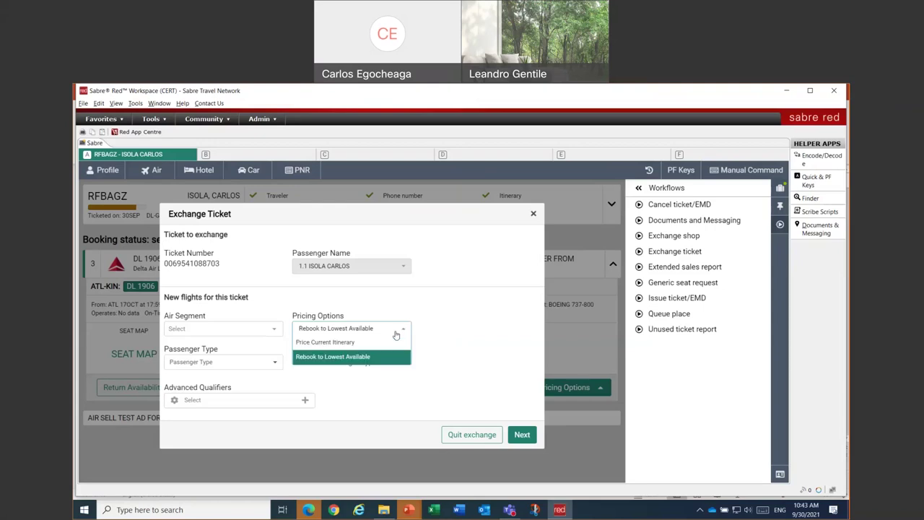
click(391, 342)
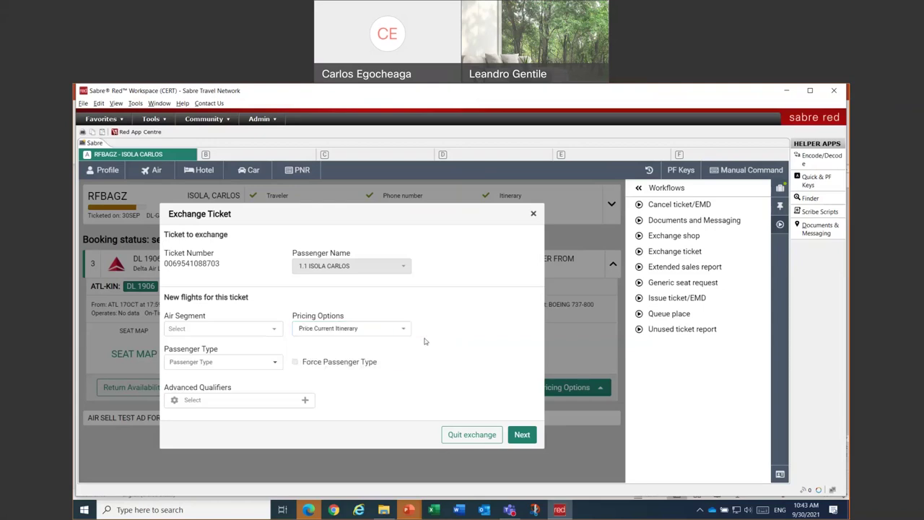
click(392, 331)
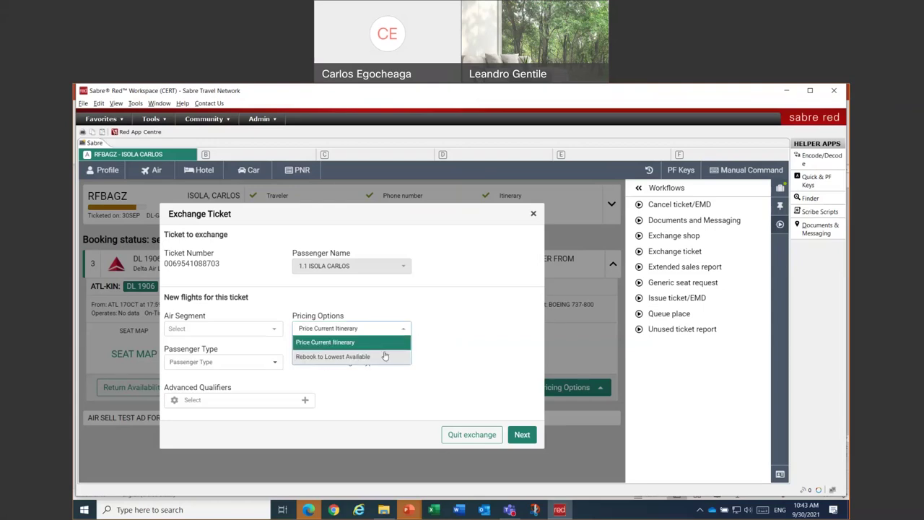
click(383, 358)
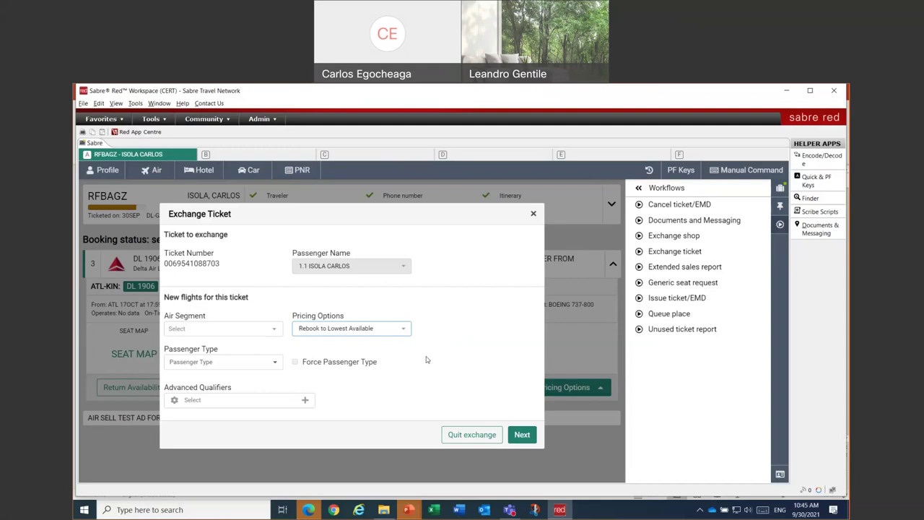
- Return pricing to Price Current Itinerary, leave Advanced Qualifiers unselected, and submit for pricing
click(368, 332)
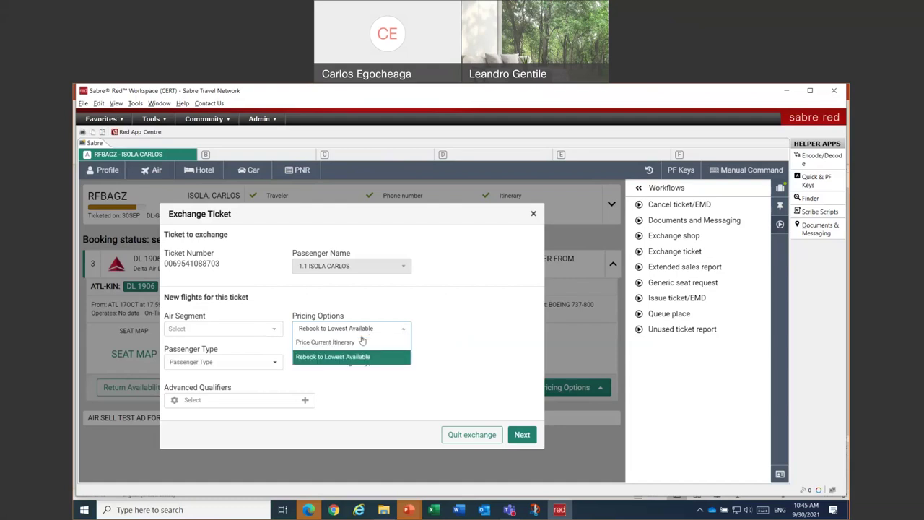
click(356, 343)
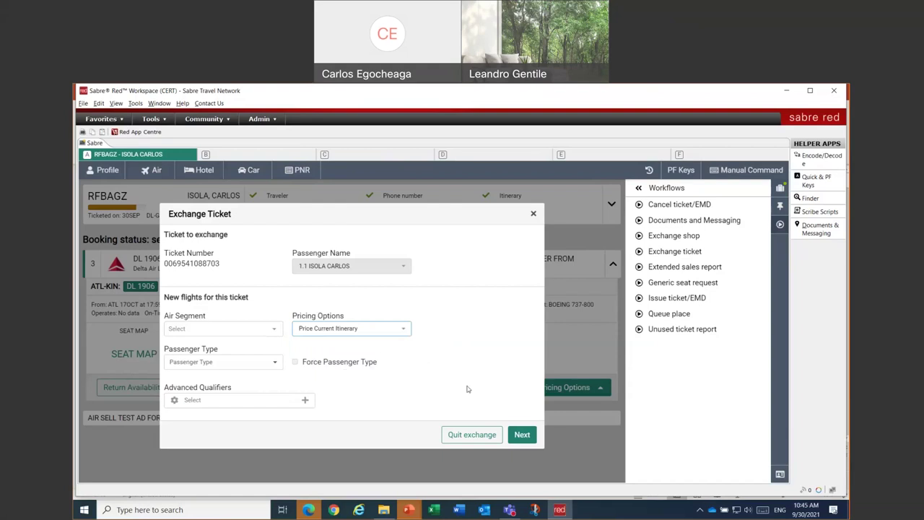
click(250, 402)
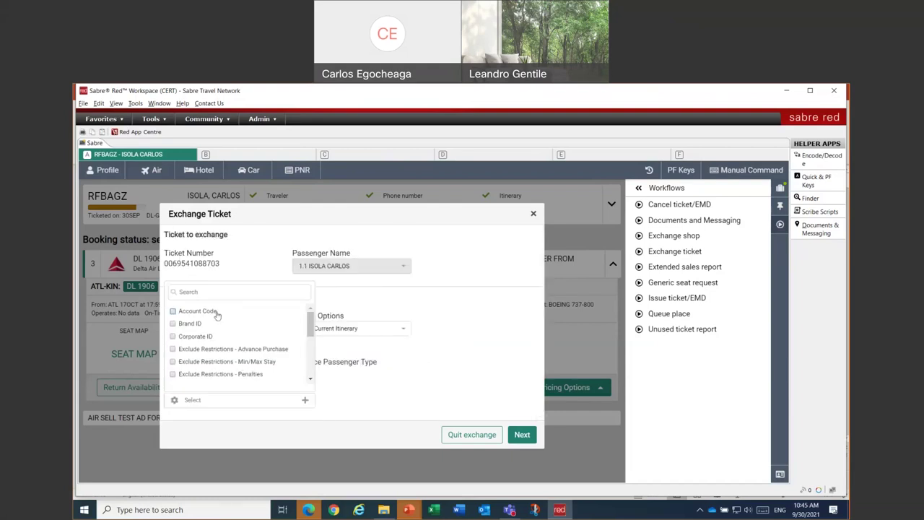
scroll(238, 336, down, 5)
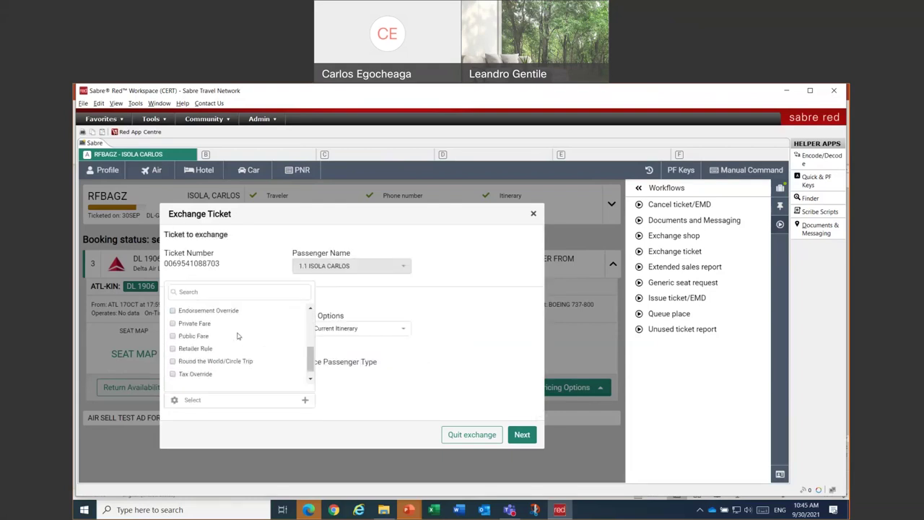
click(456, 339)
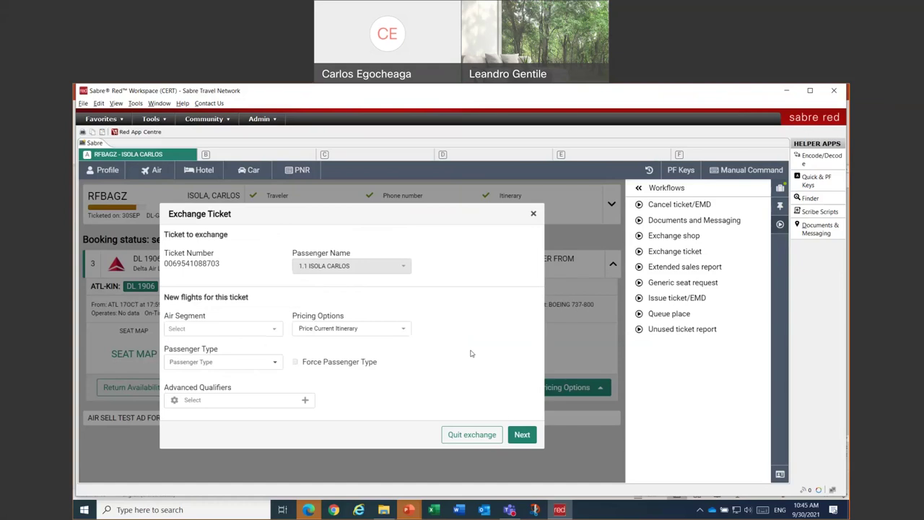
click(521, 435)
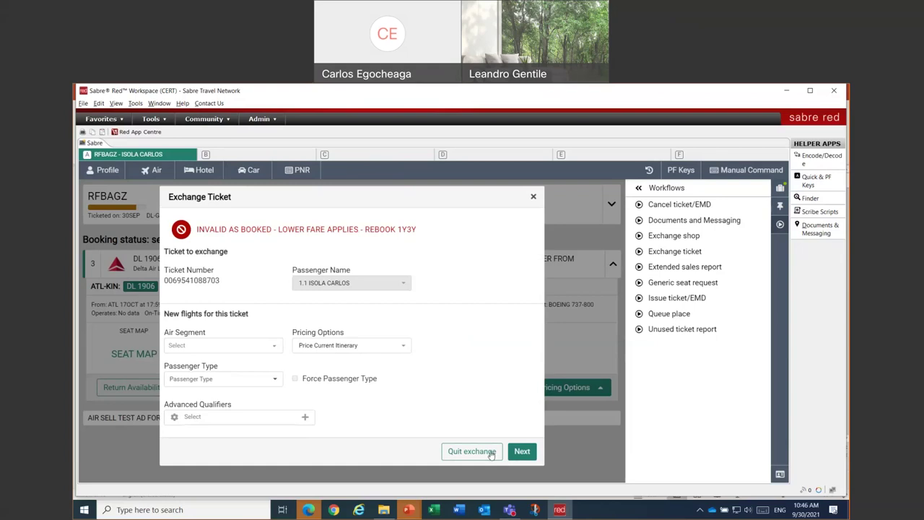
- Quit the rejected exchange and close the 'Automated exchange has been ignored' message
click(491, 453)
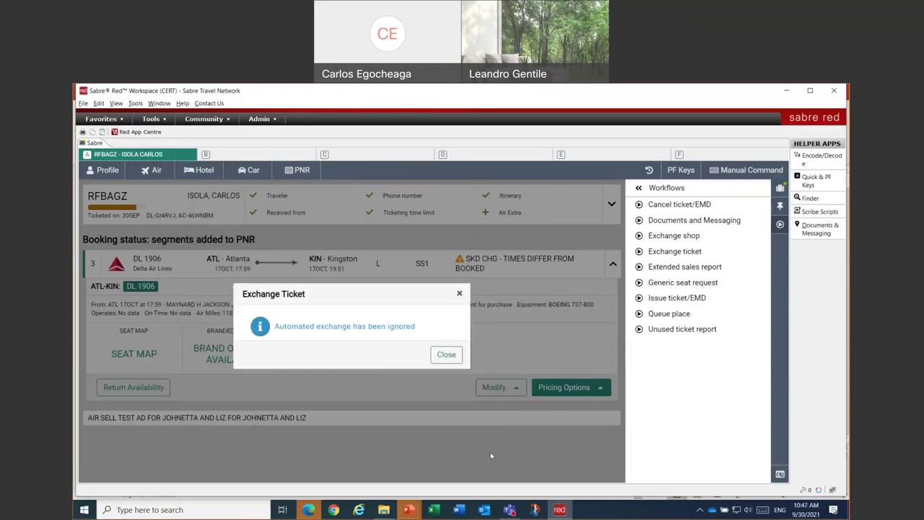
click(447, 355)
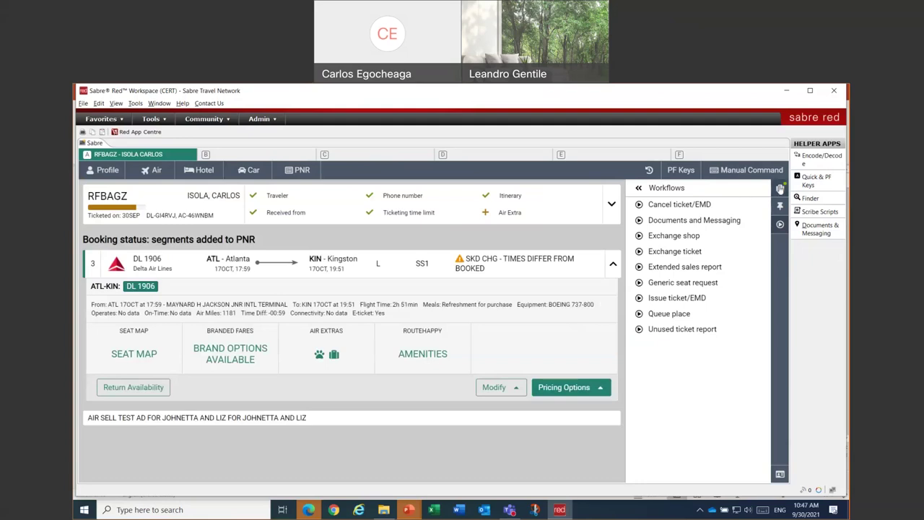
- Change the booking class of segments 1 and 3 (KIN–ATL, ATL–KIN) to Y
click(780, 188)
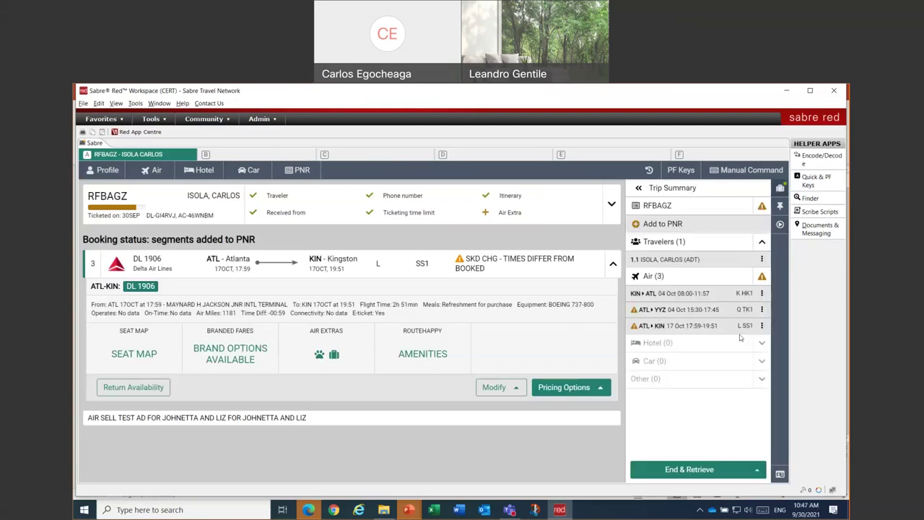
click(762, 327)
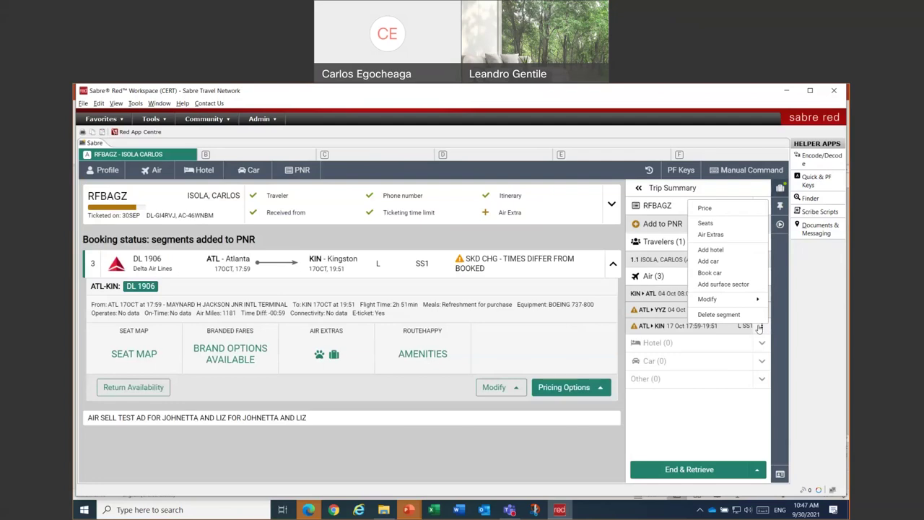
mouse_move(731, 300)
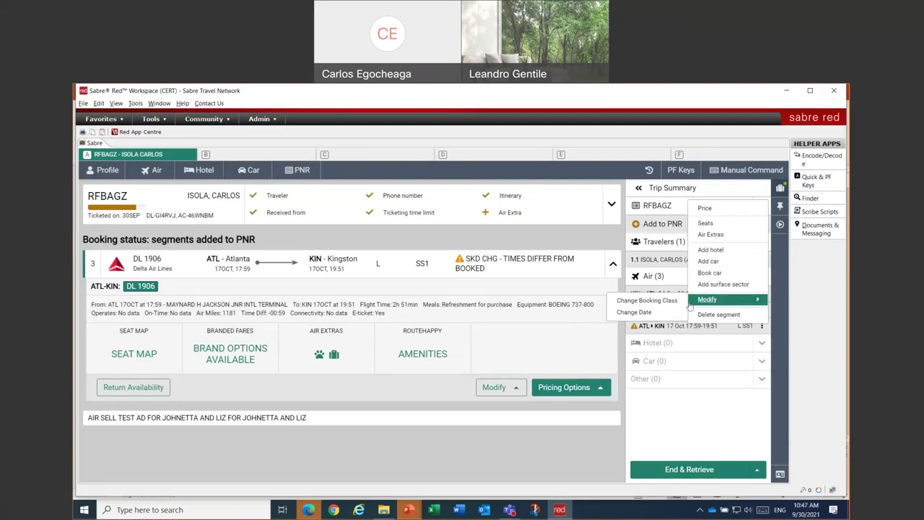
click(646, 301)
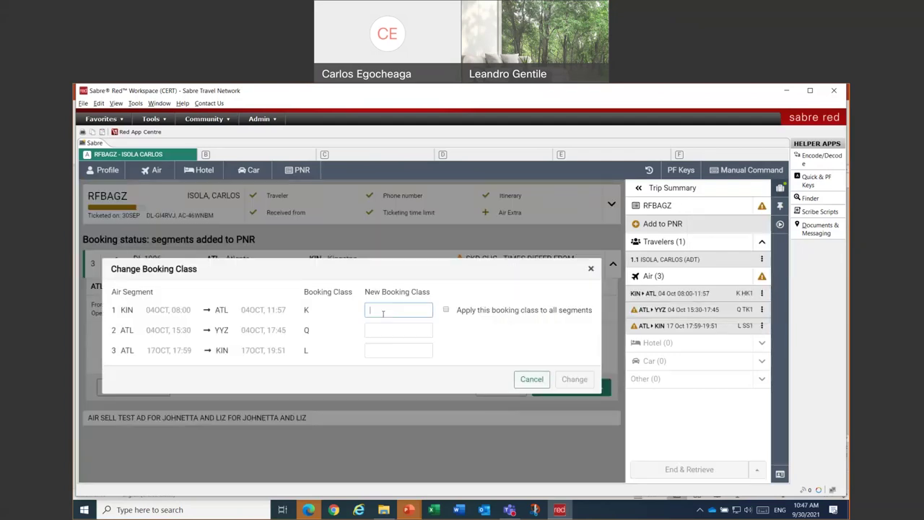
text(Y)
click(388, 349)
text(Y)
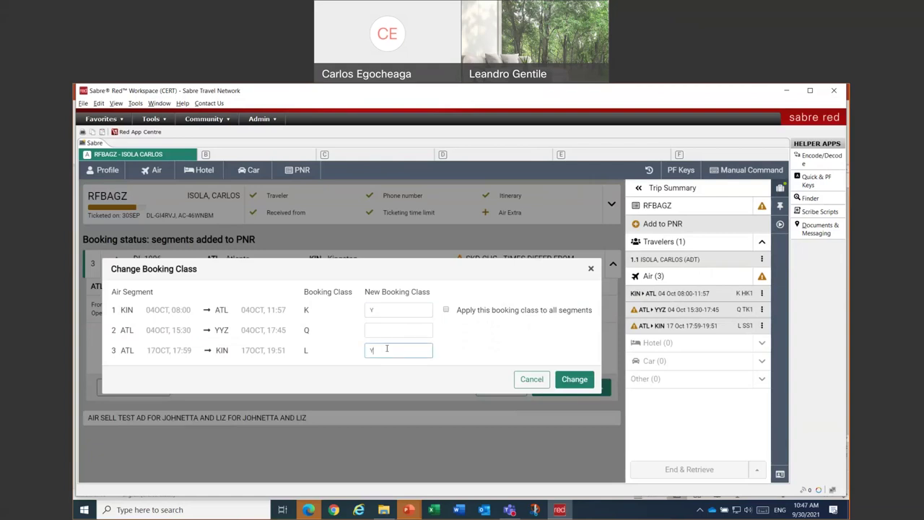
click(575, 385)
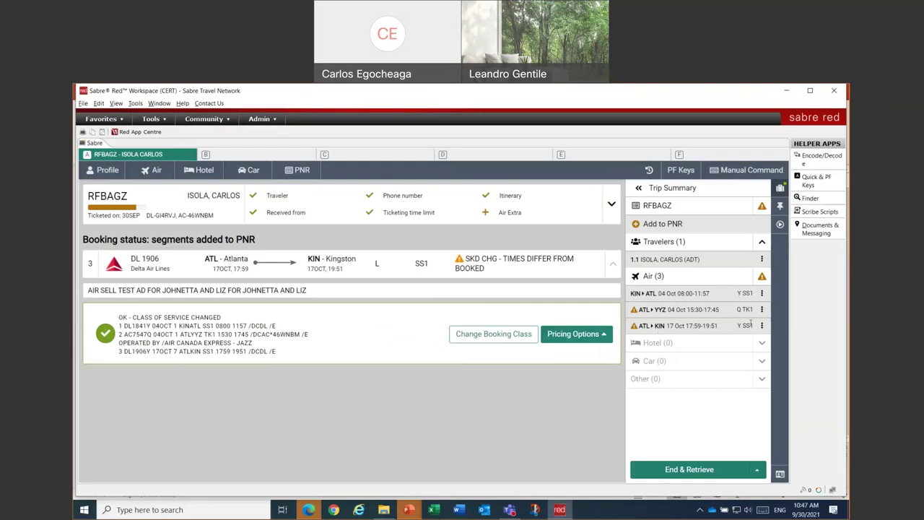
- Rerun Exchange ticket on the existing ticket, pricing the current itinerary through to the comparison summary
click(779, 225)
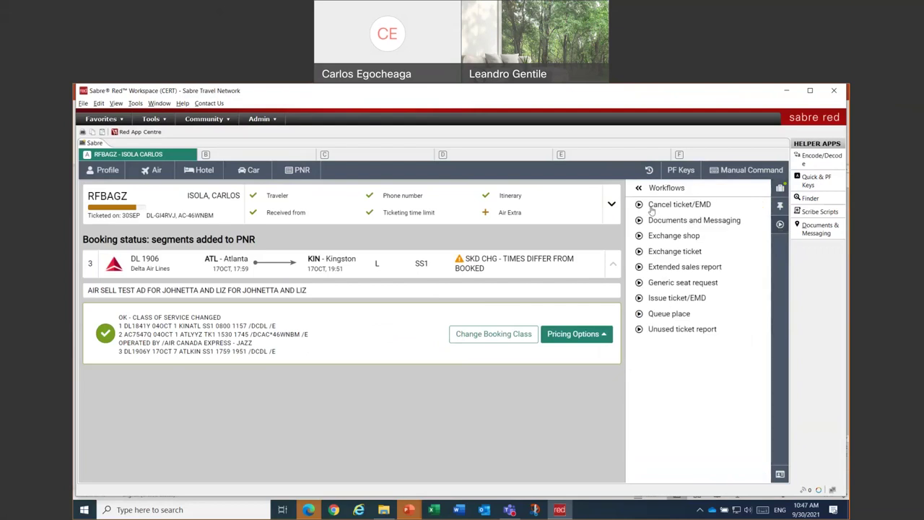
click(656, 250)
click(267, 337)
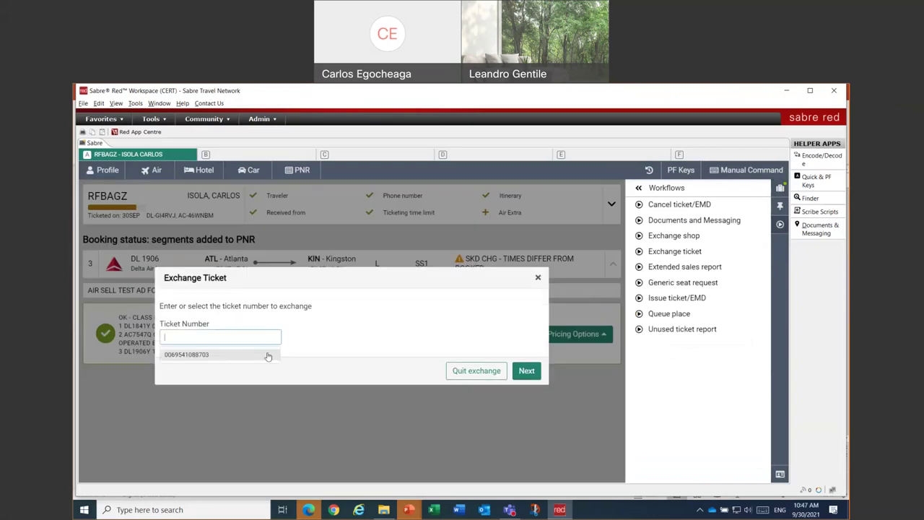
click(268, 356)
click(526, 381)
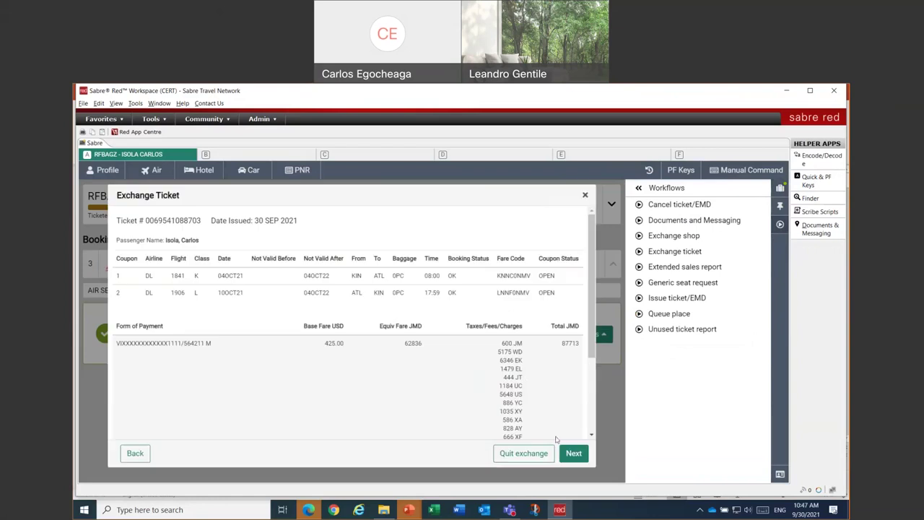
click(570, 453)
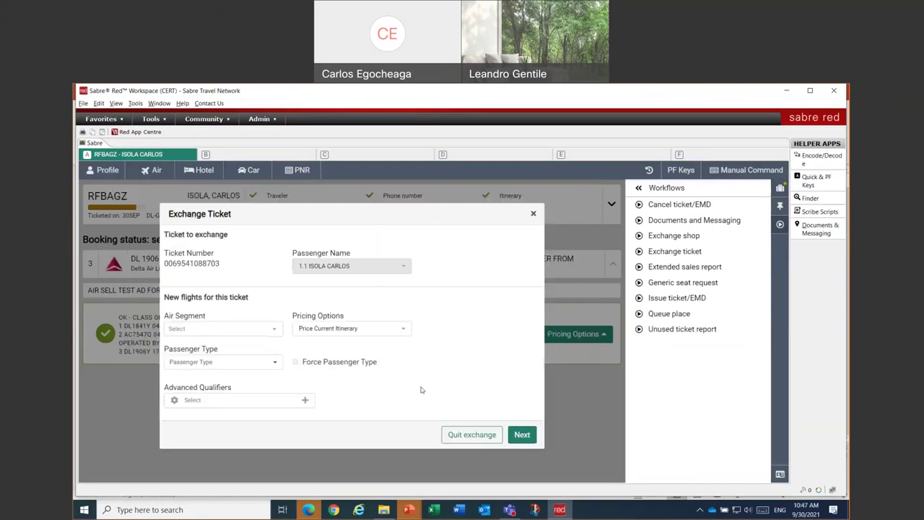
click(521, 435)
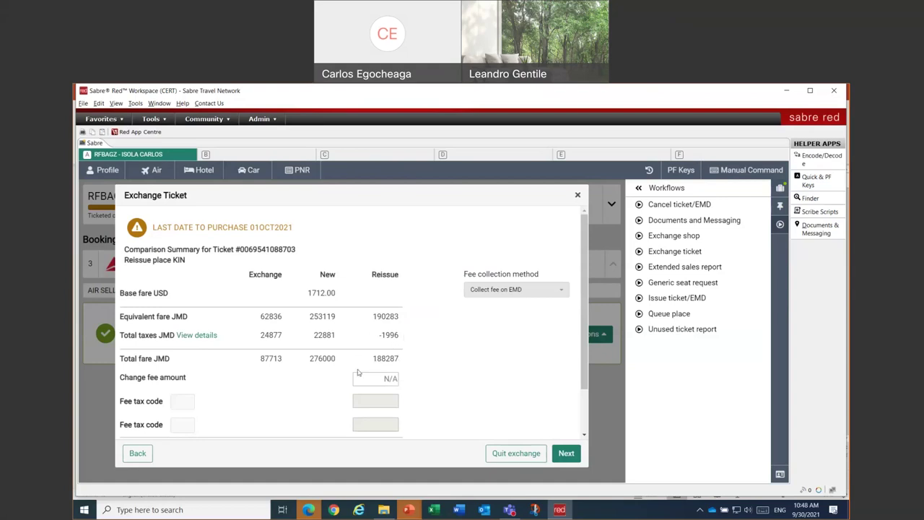
- Review the fare comparison totalling JMD 188287 and advance to Ticketing Instructions
scroll(409, 359, down, 2)
scroll(408, 359, up, 2)
scroll(383, 349, down, 1)
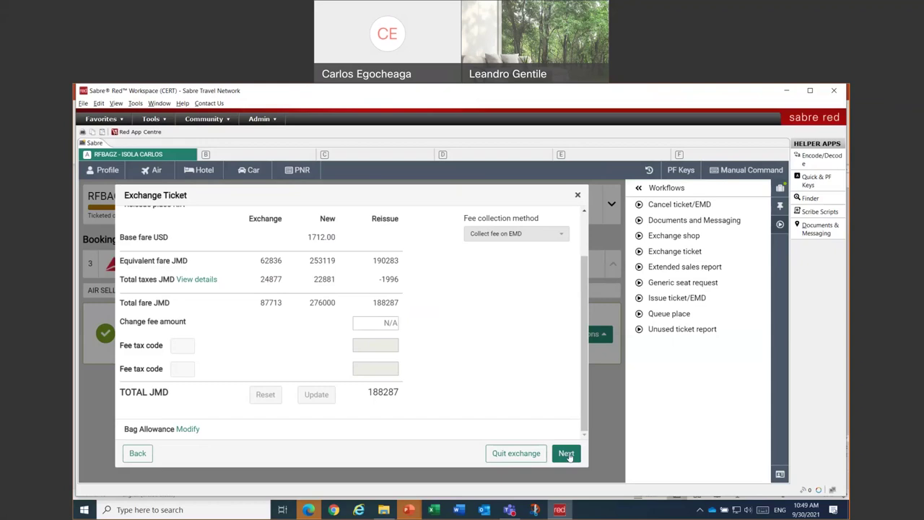
click(779, 189)
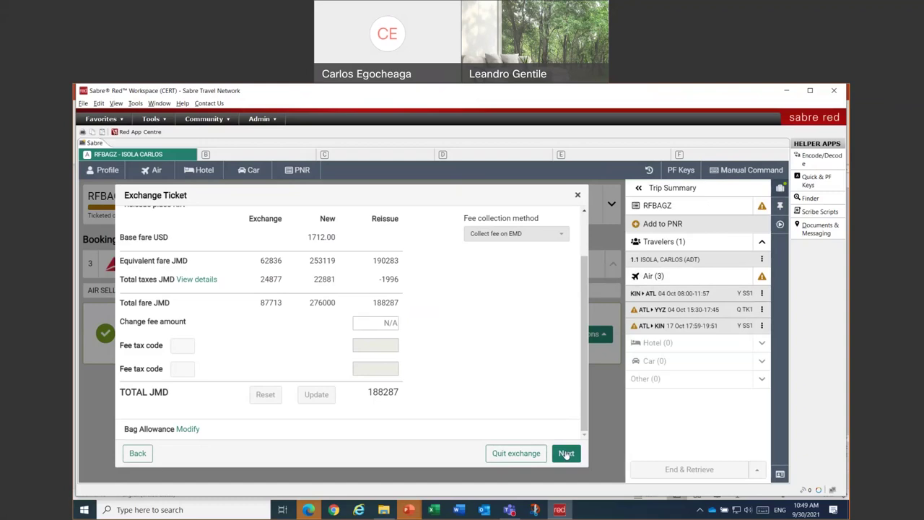
click(566, 453)
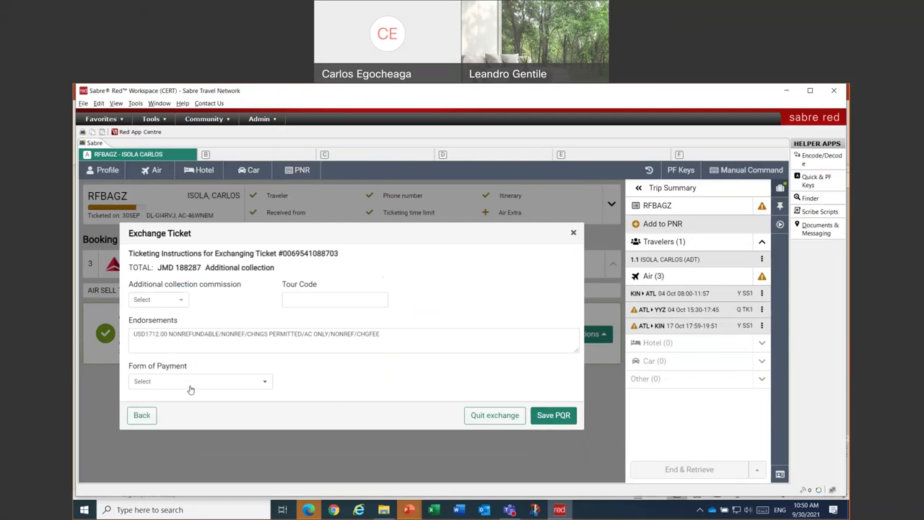
- Enter tour code TSTTOUR and add TST EXCH to the start of the endorsements
click(153, 303)
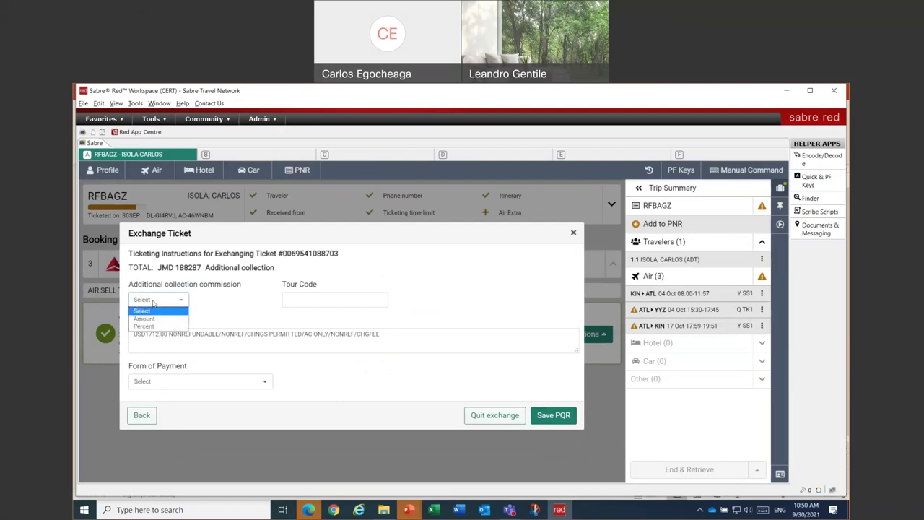
click(153, 303)
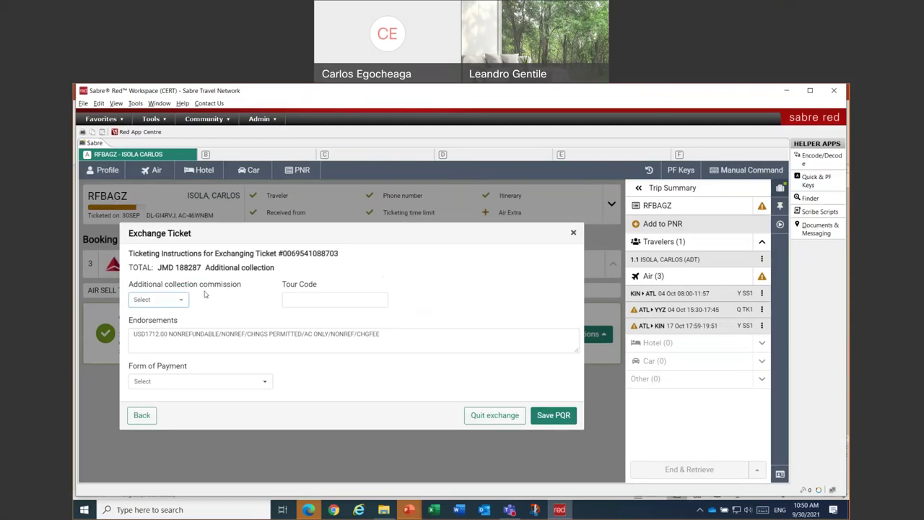
click(307, 299)
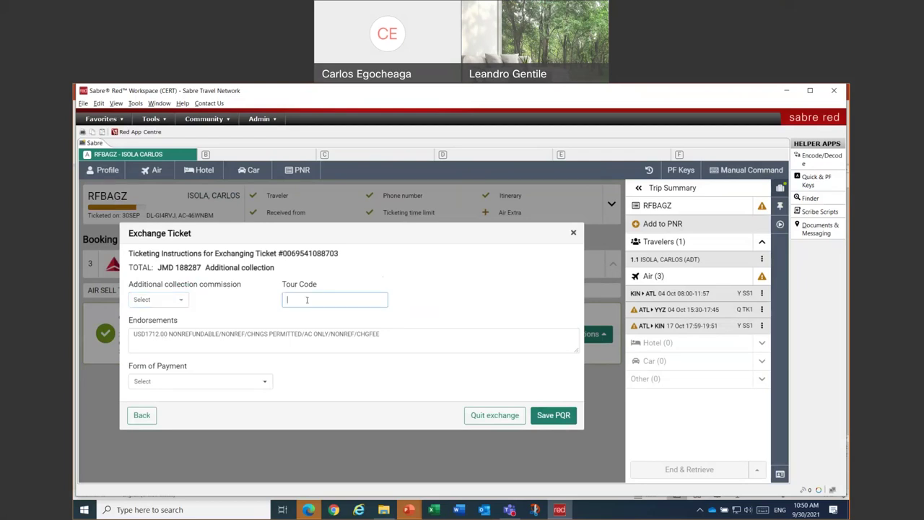
text(TSTTOURC)
key(BackSpace)
click(262, 339)
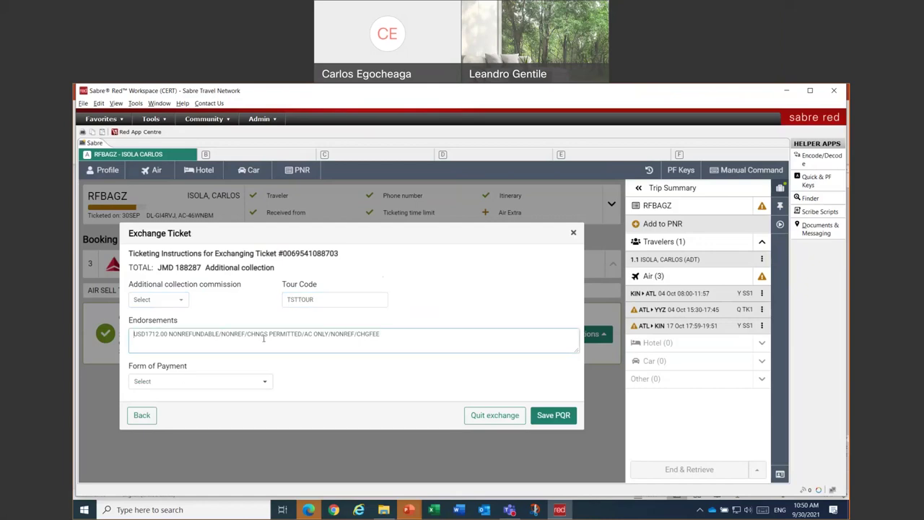
text(/)
text(TST EX)
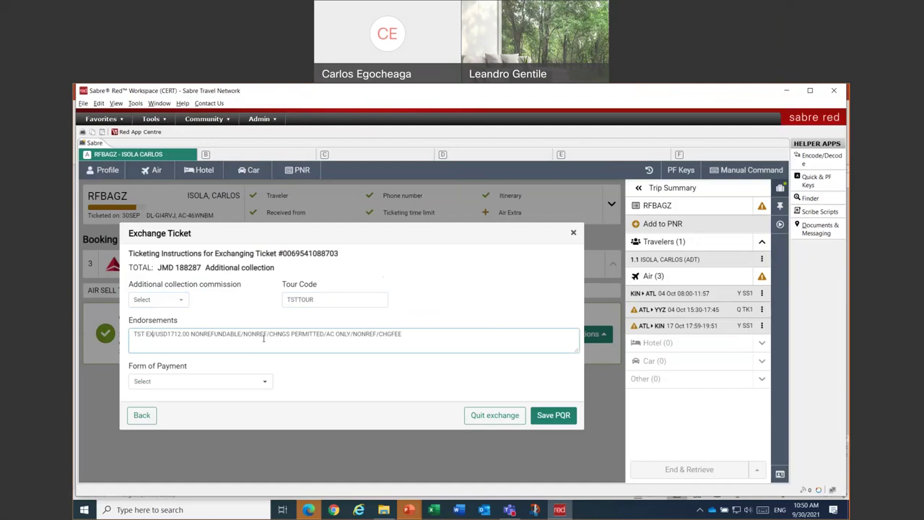
text(C)
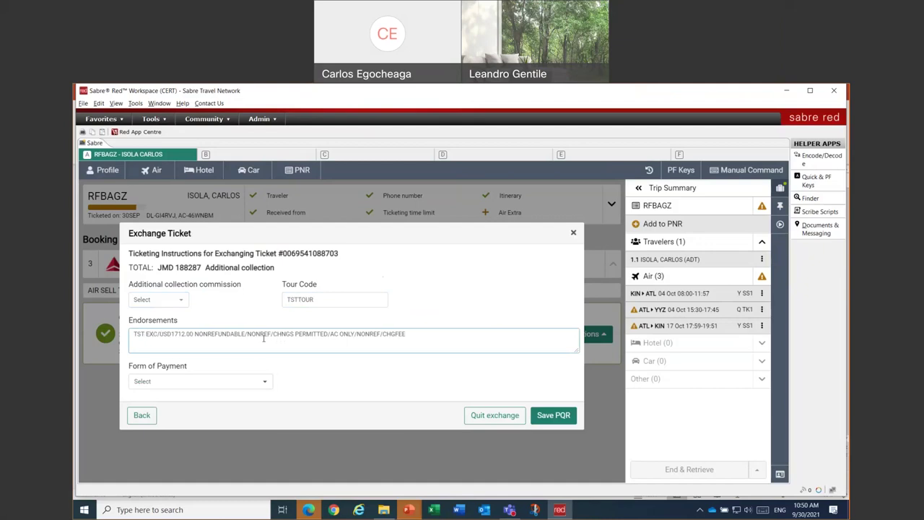
text(H)
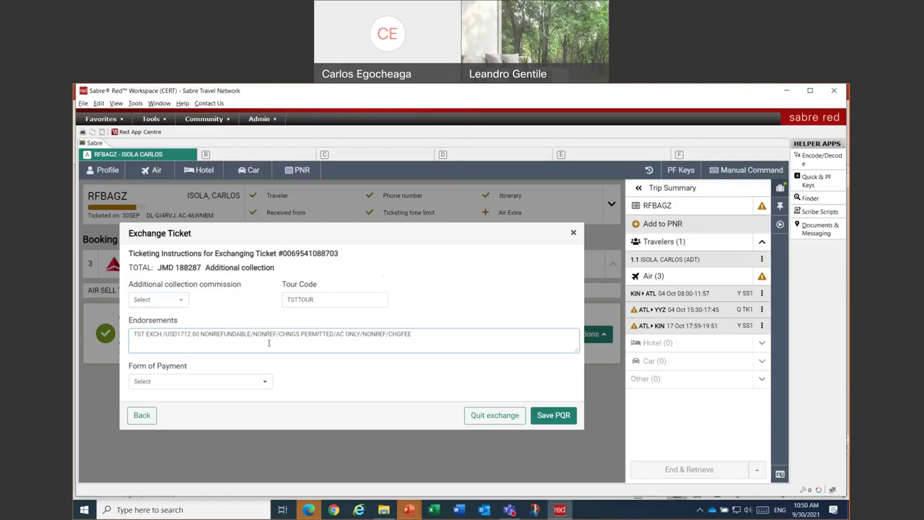
- Pay by VI credit card with the card number, expiry December 2021, and save the PQR
click(259, 382)
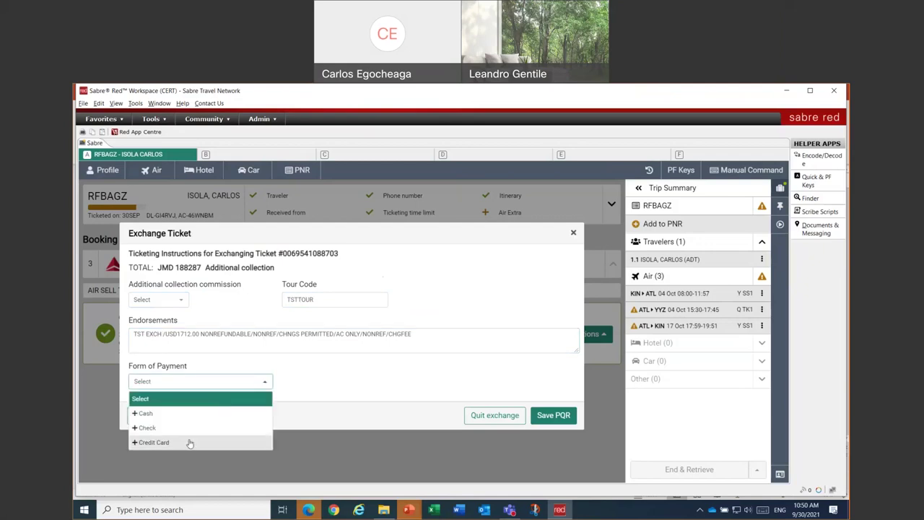
click(190, 443)
click(307, 363)
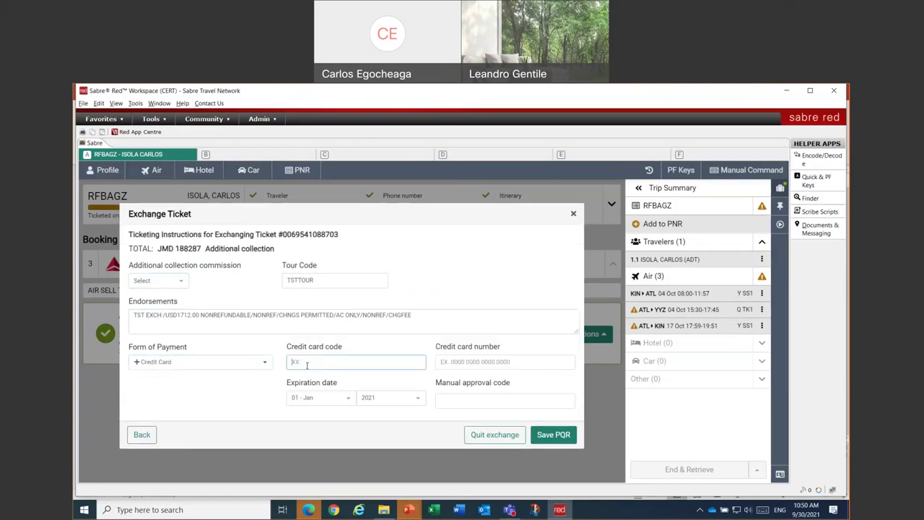
text(VI)
key(Tab)
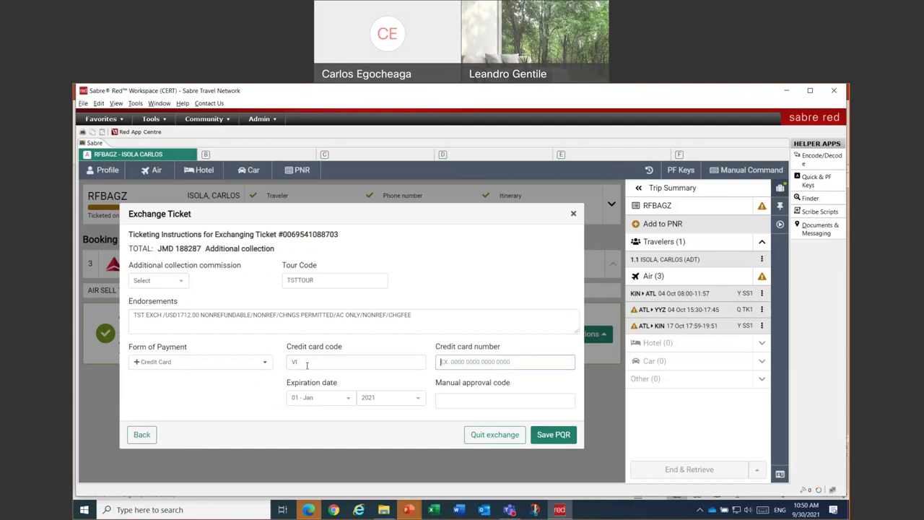
text(4444333322221111)
key(Tab)
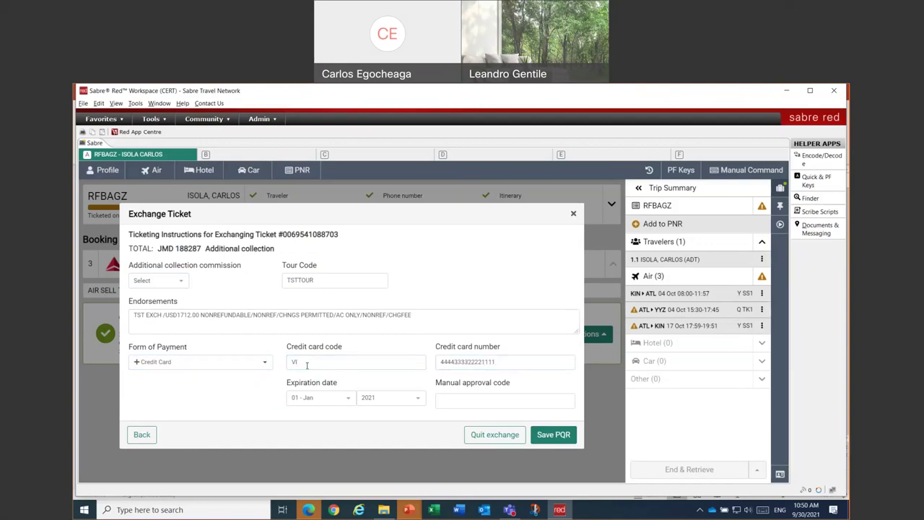
click(315, 401)
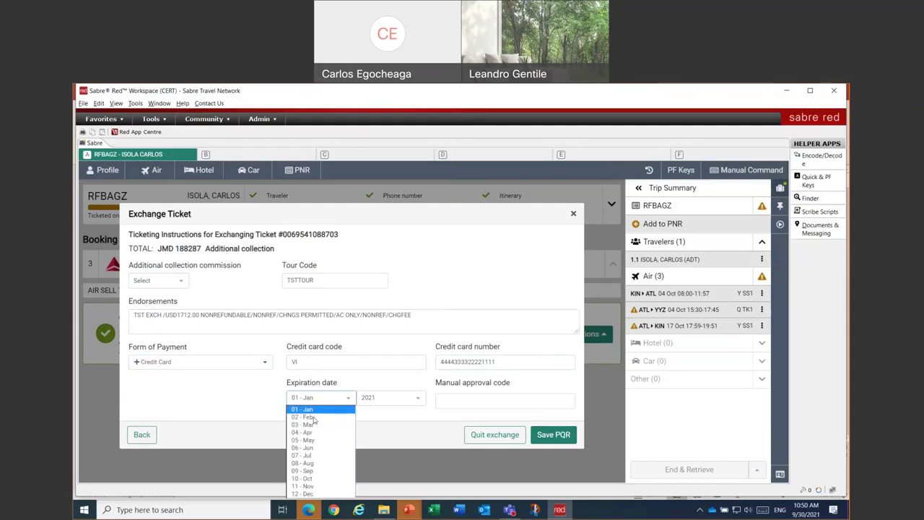
click(316, 493)
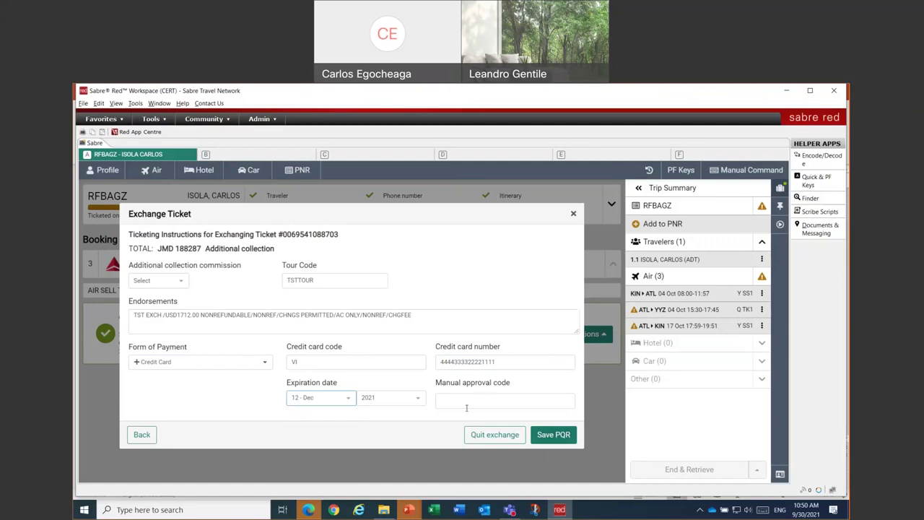
click(555, 435)
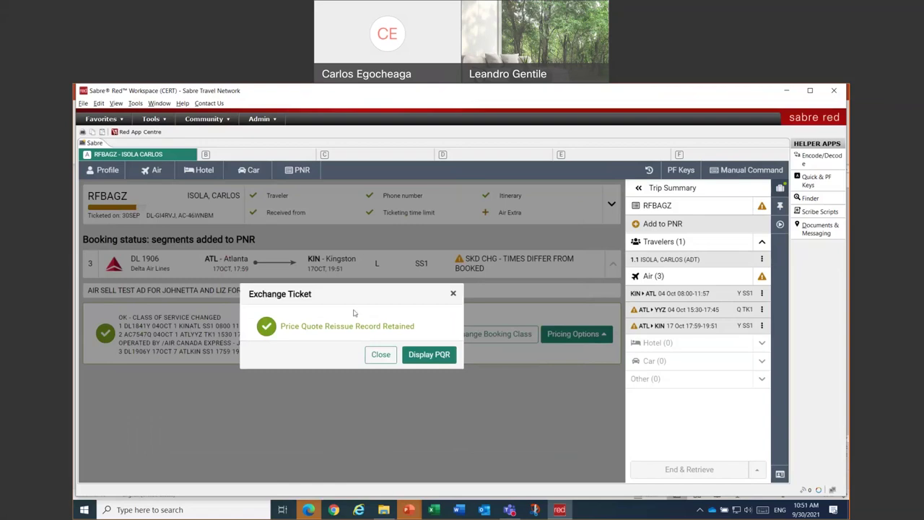
- Display the retained PQR and scroll to its JMD 188287 reissue fare breakdown
click(426, 354)
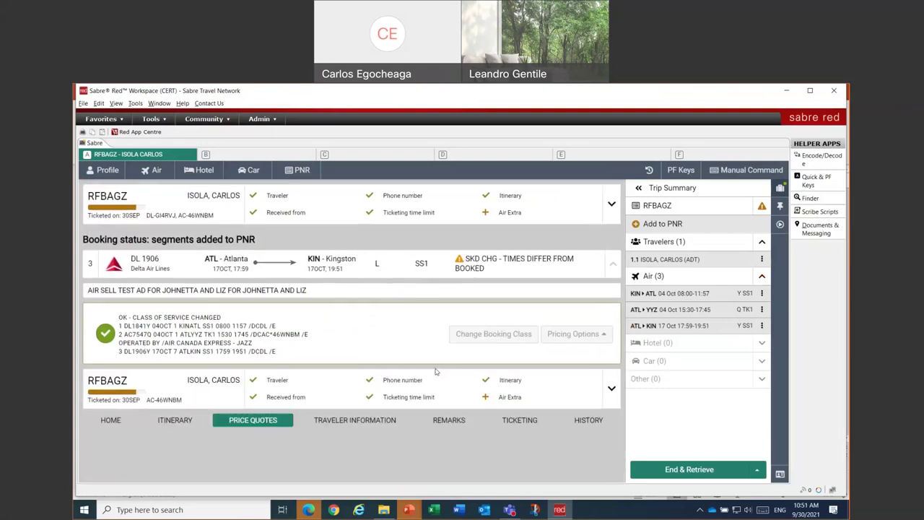
scroll(435, 371, down, 3)
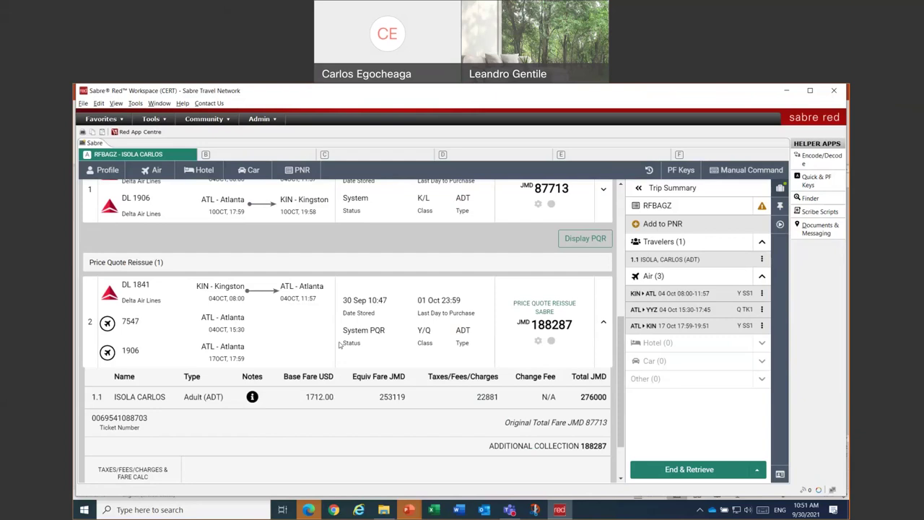
scroll(338, 345, down, 2)
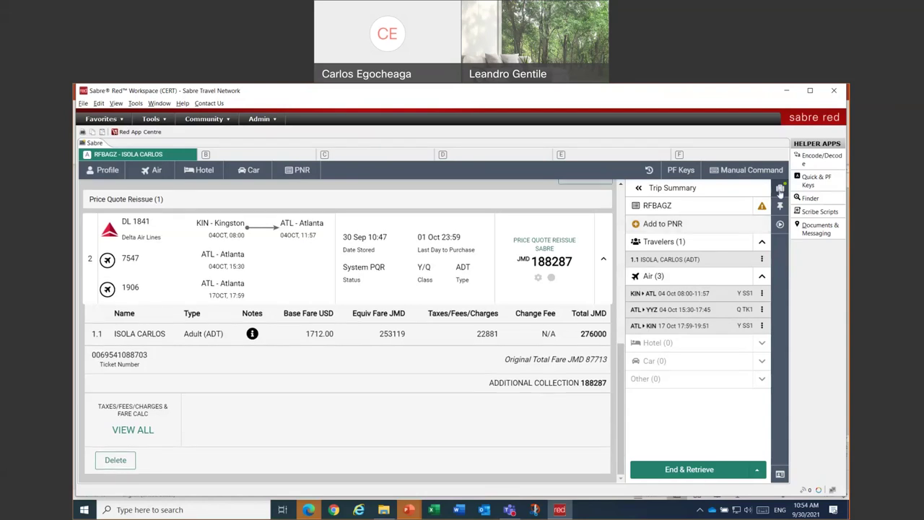
- Start the Exchange ticket workflow for the passenger's existing ticket number
click(780, 225)
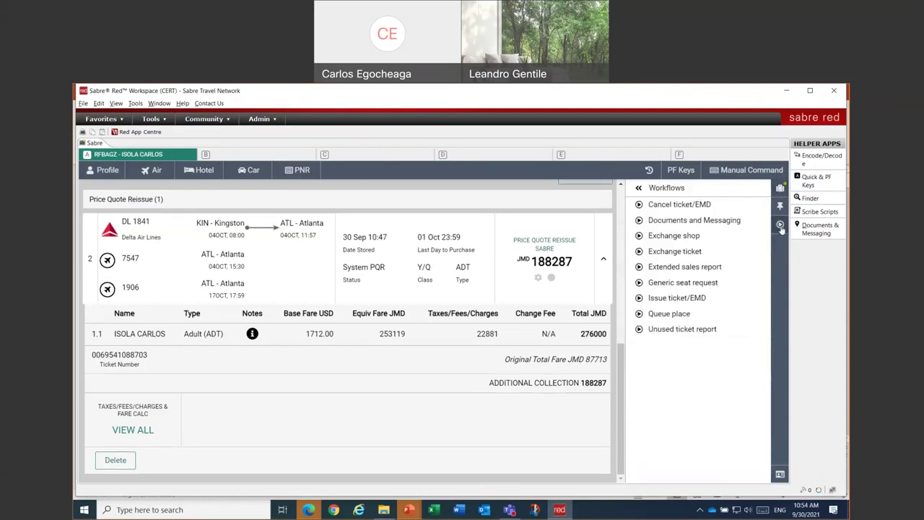
click(659, 252)
click(264, 337)
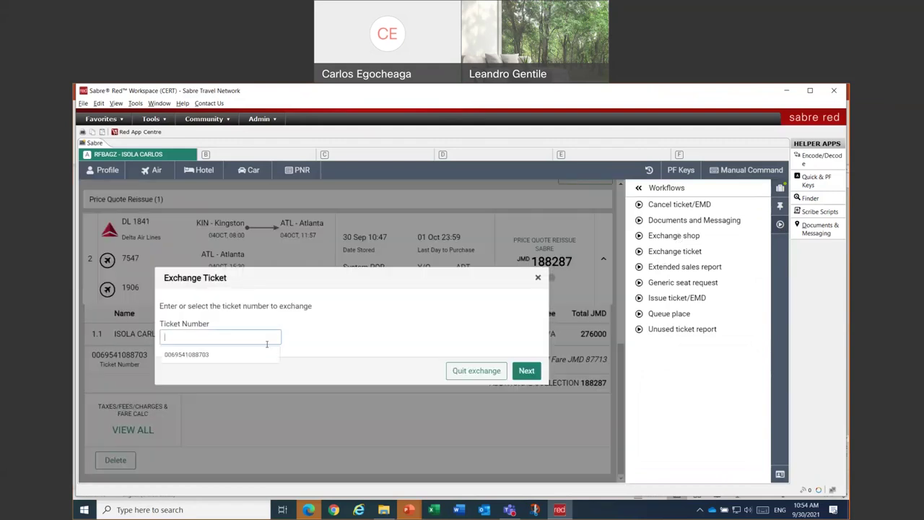
click(217, 355)
click(525, 371)
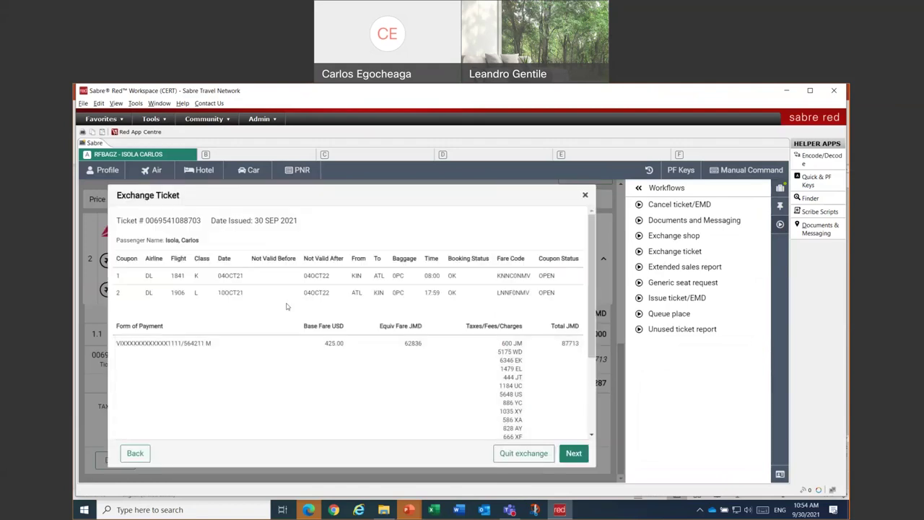
click(573, 455)
- Reprice the exchange for air segments 1 and 3, KIN–ATL and ATL–KIN
click(273, 331)
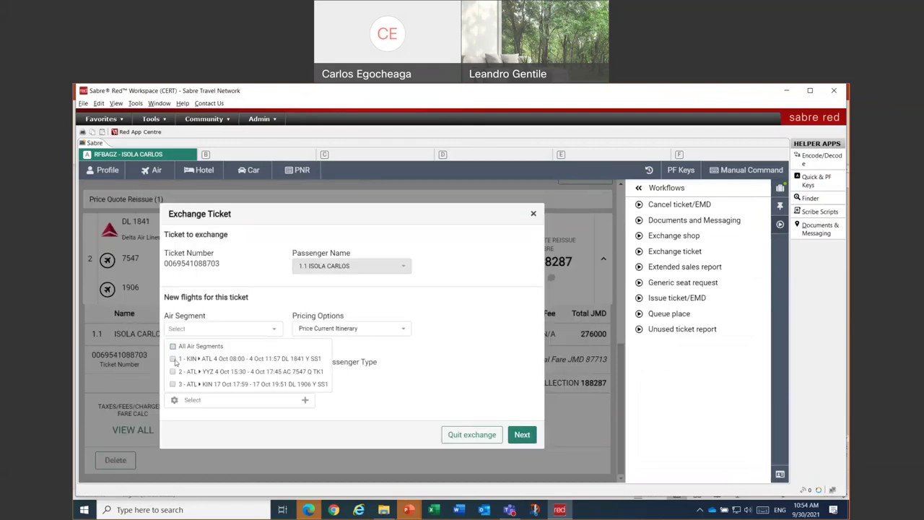
click(173, 359)
click(173, 384)
click(482, 335)
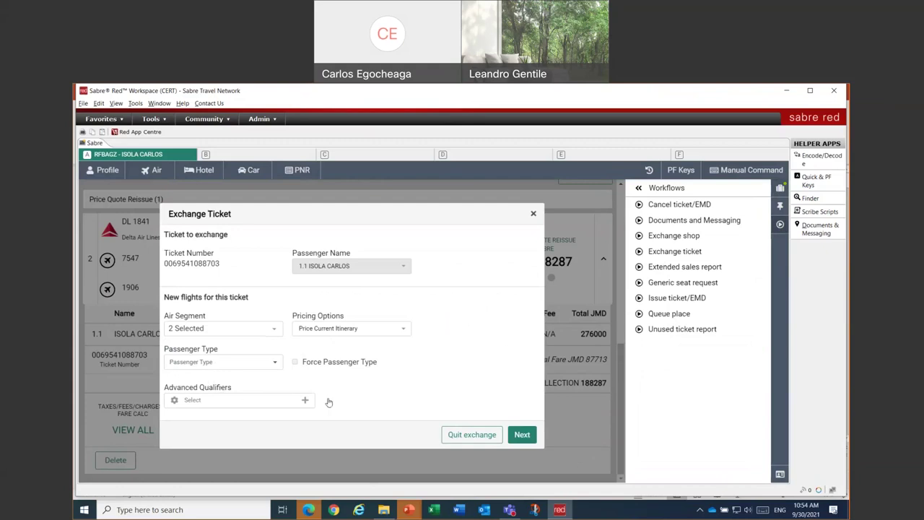
click(520, 435)
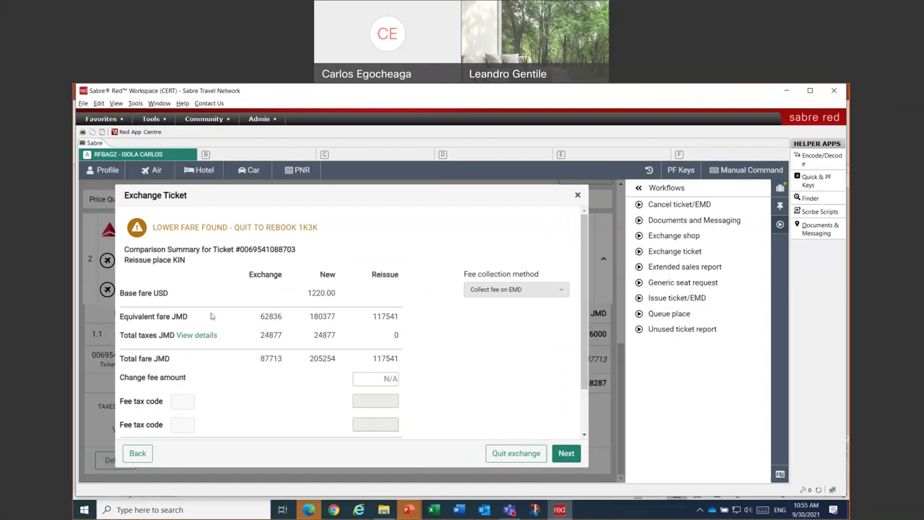
scroll(410, 355, down, 2)
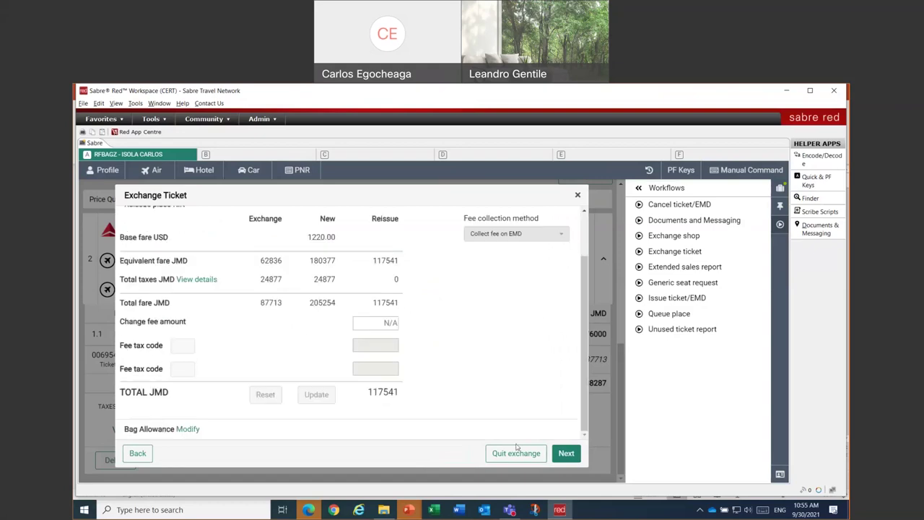
- Enter tour code TSTTOURC and prefix the endorsement text with 'TST EXCH/'
click(563, 453)
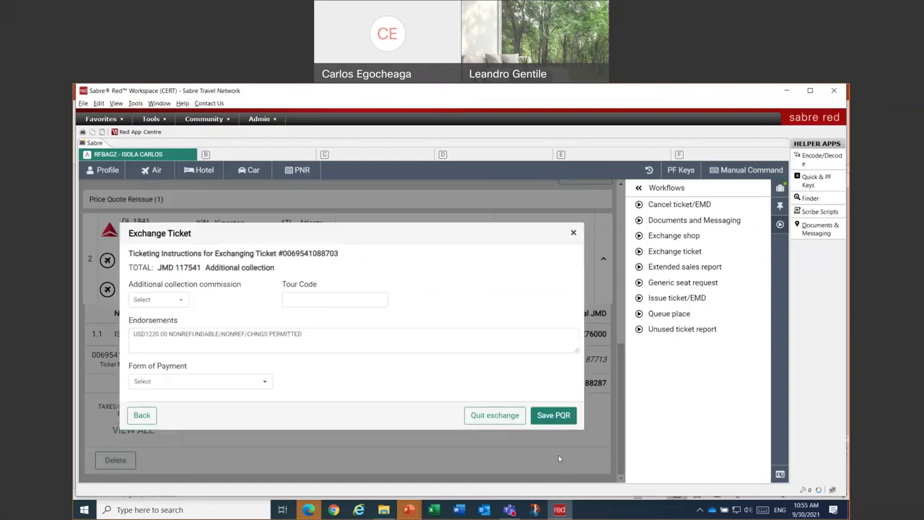
click(316, 300)
text(TSTTOURC)
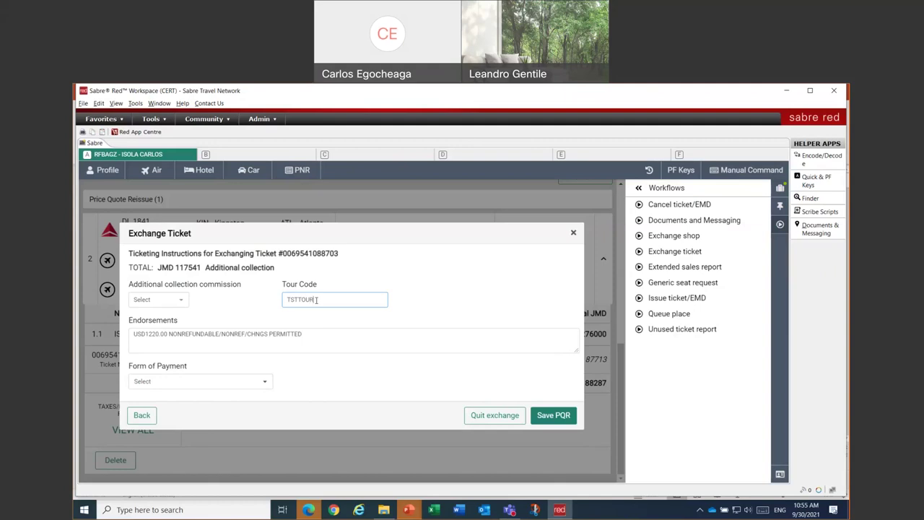
click(181, 335)
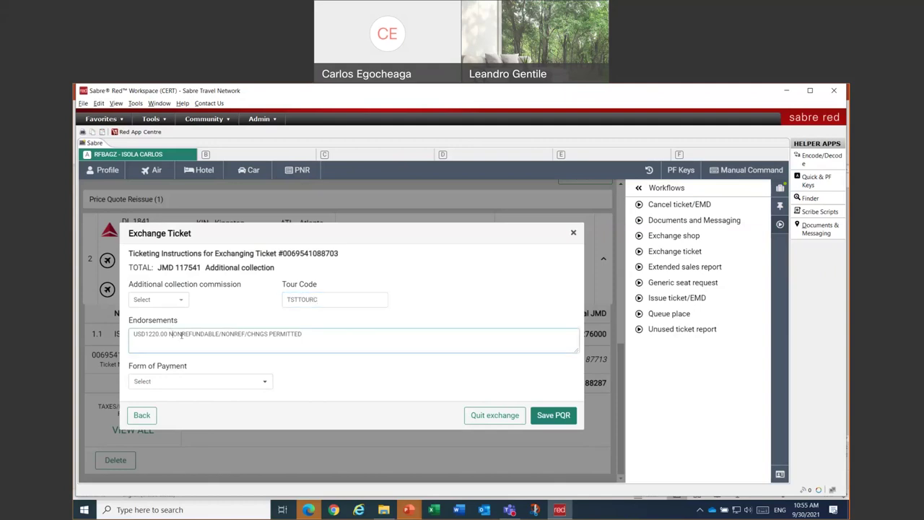
key(Home)
text(/)
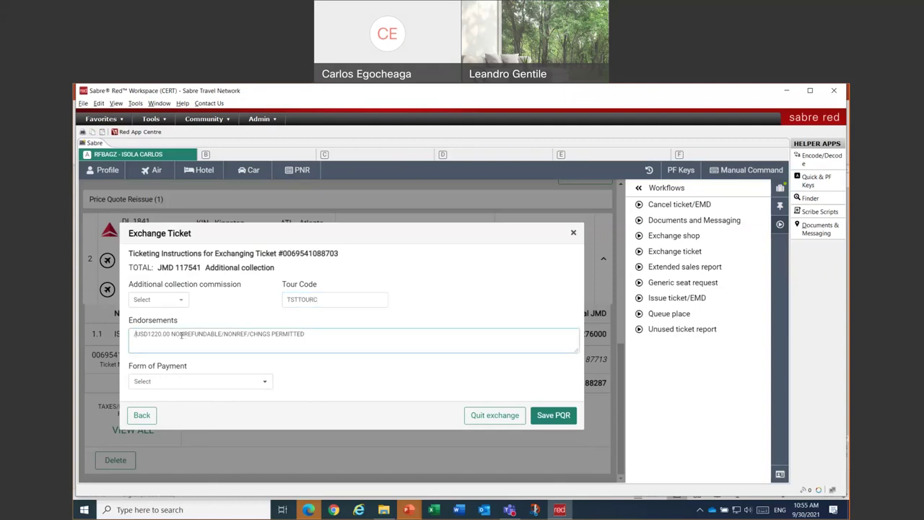
text(TST EXCH)
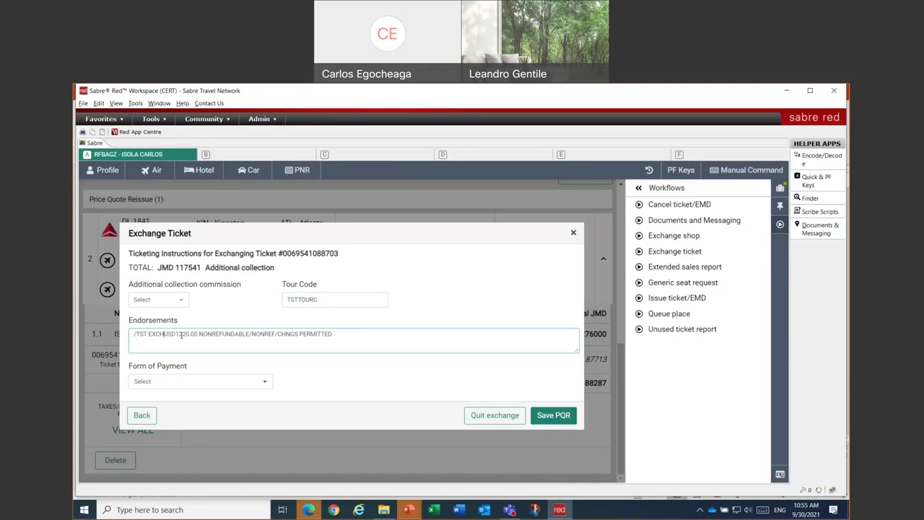
text(/)
key(Home)
key(Delete)
- Pay by VI credit card, entering the card number and expiration month 12 - Dec
click(181, 381)
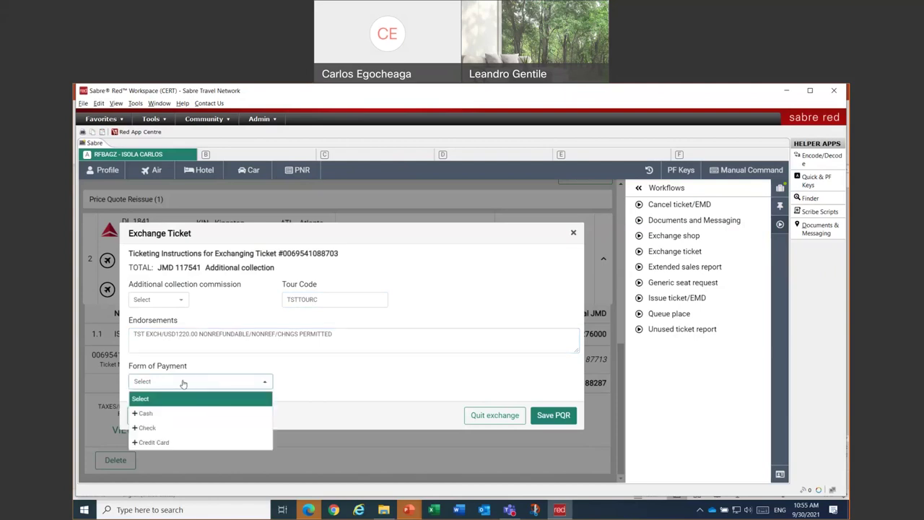
click(180, 442)
click(292, 362)
text(VI)
key(Tab)
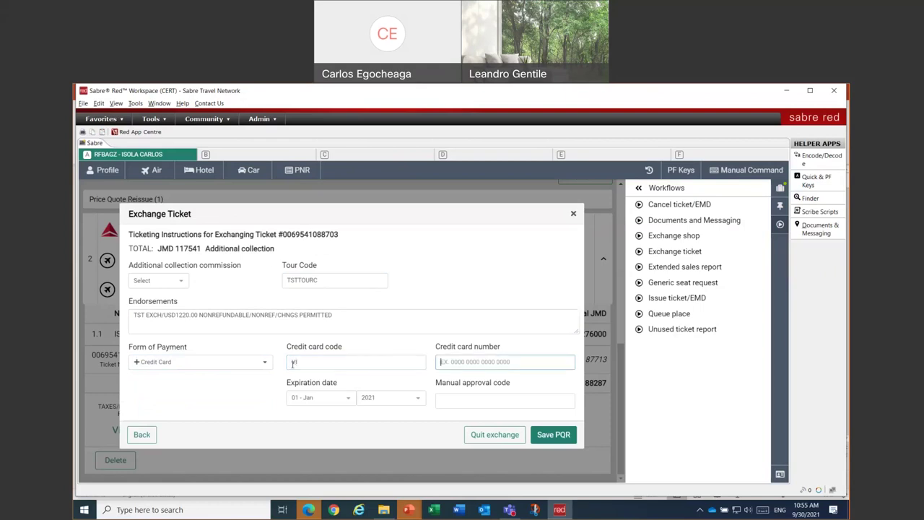
text(4444333322221111)
key(Tab)
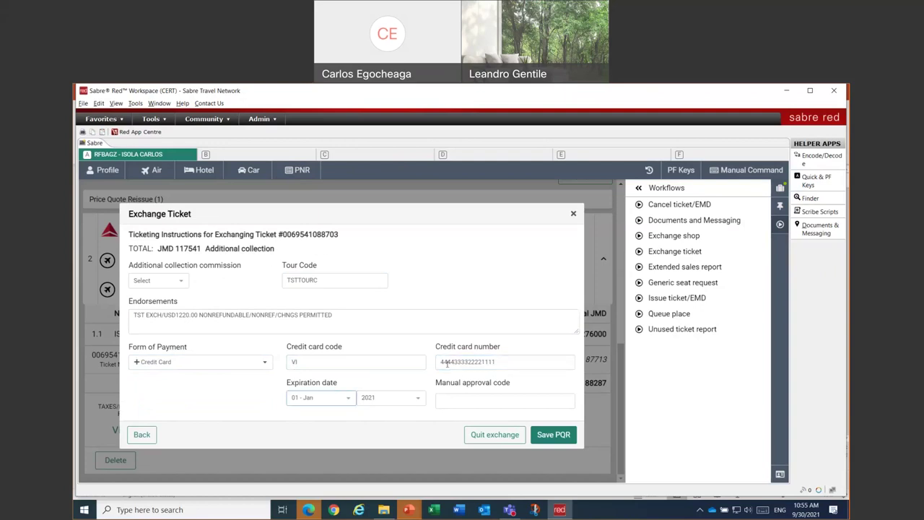
click(337, 400)
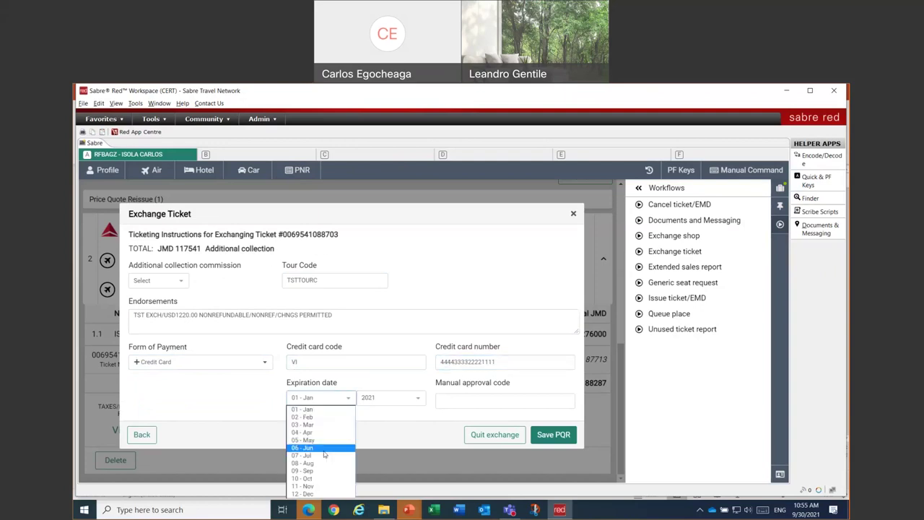
click(322, 495)
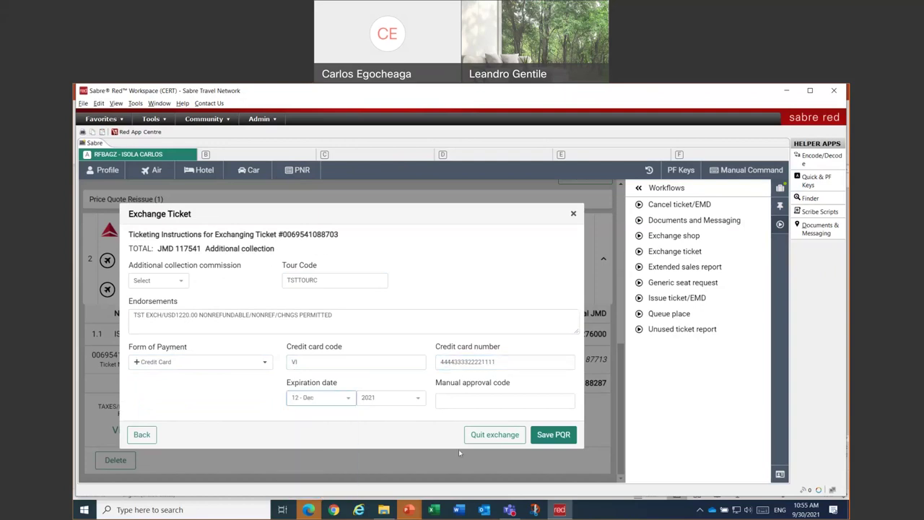
- Save the reissue quote and display quote 3, collecting JMD 117541 toward a 205254 total
click(553, 436)
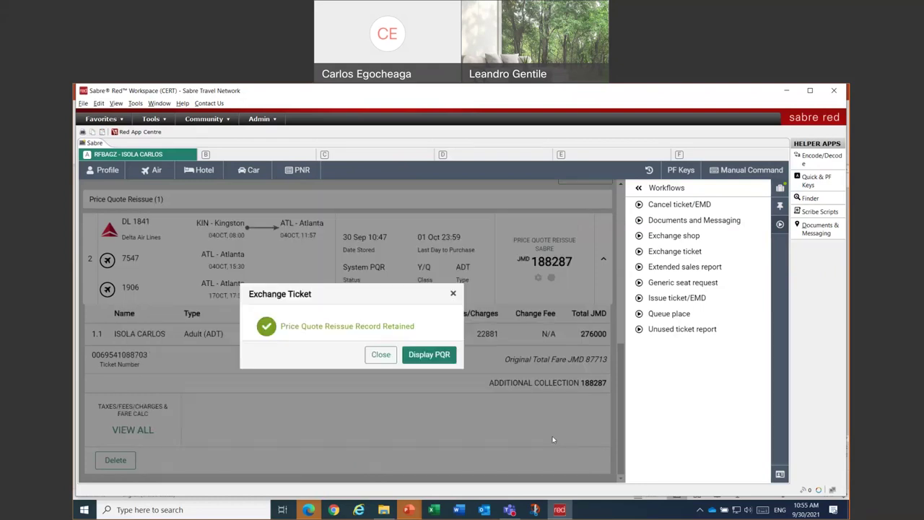
click(442, 356)
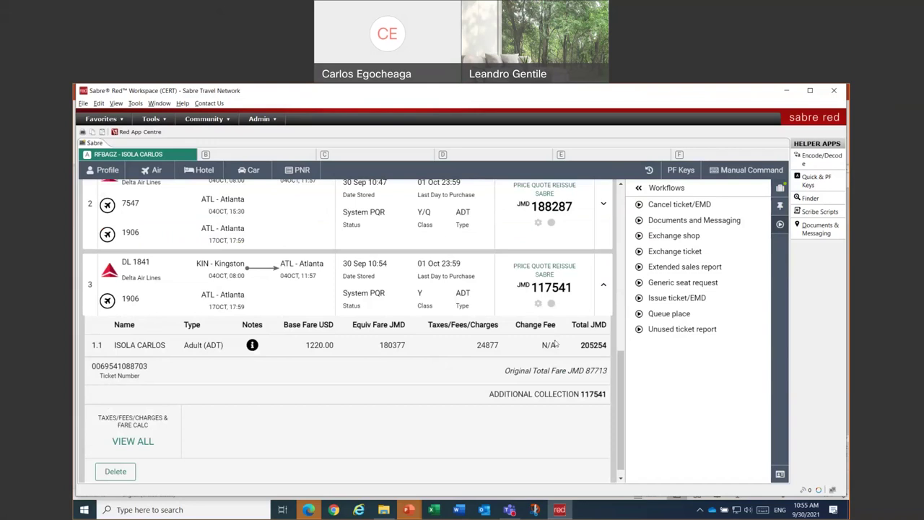
scroll(505, 361, down, 1)
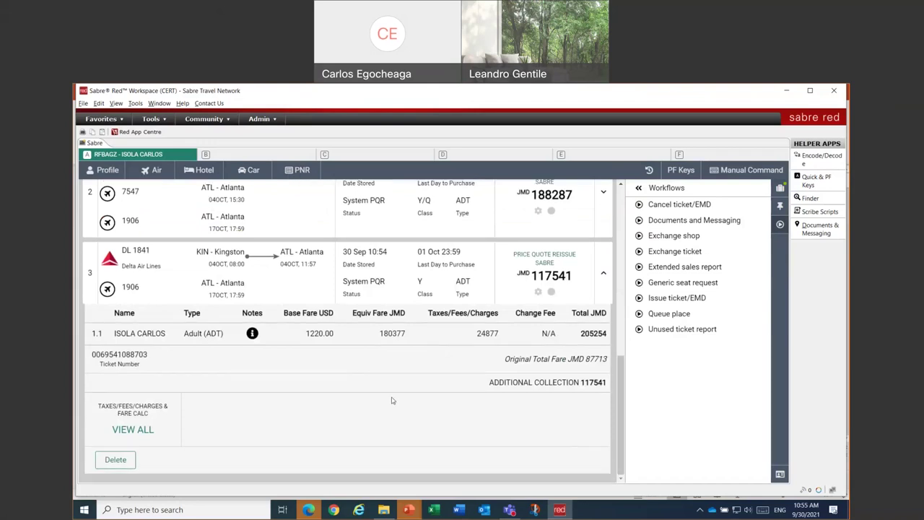
mouse_move(253, 336)
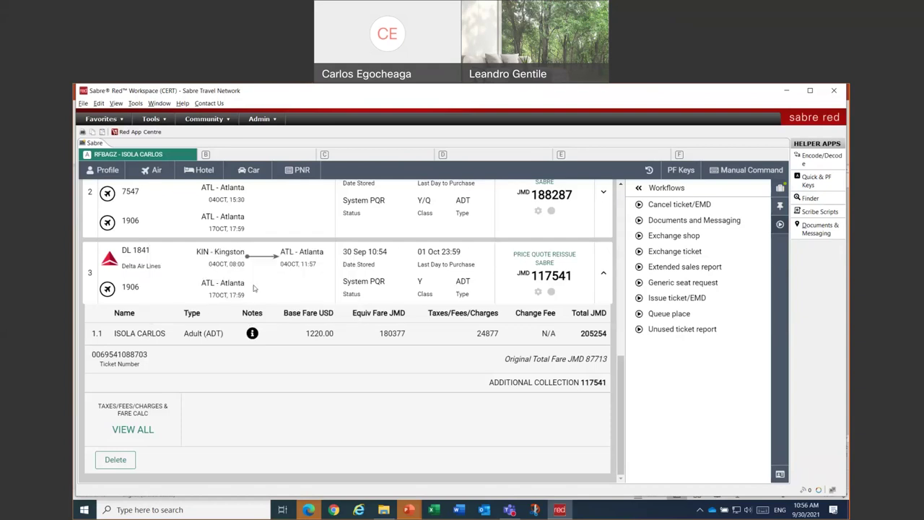
scroll(413, 411, up, 1)
scroll(415, 413, down, 1)
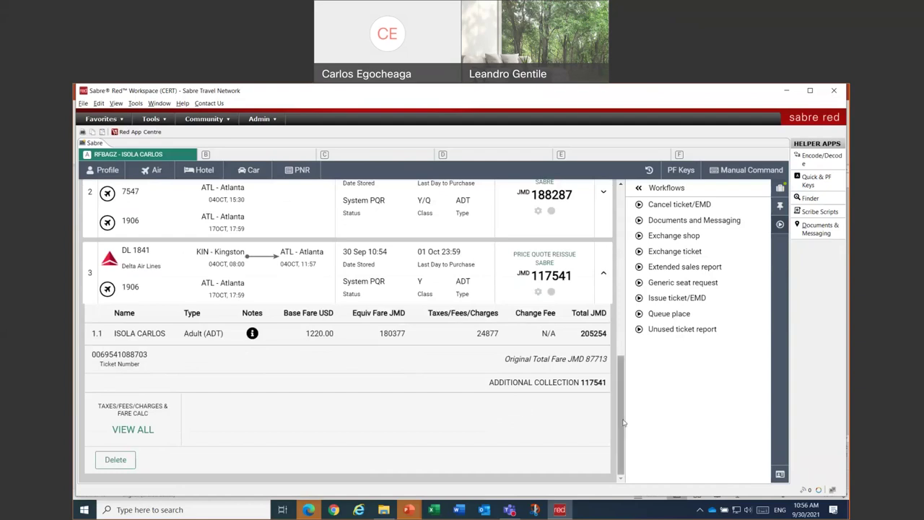
drag(623, 425, 622, 260)
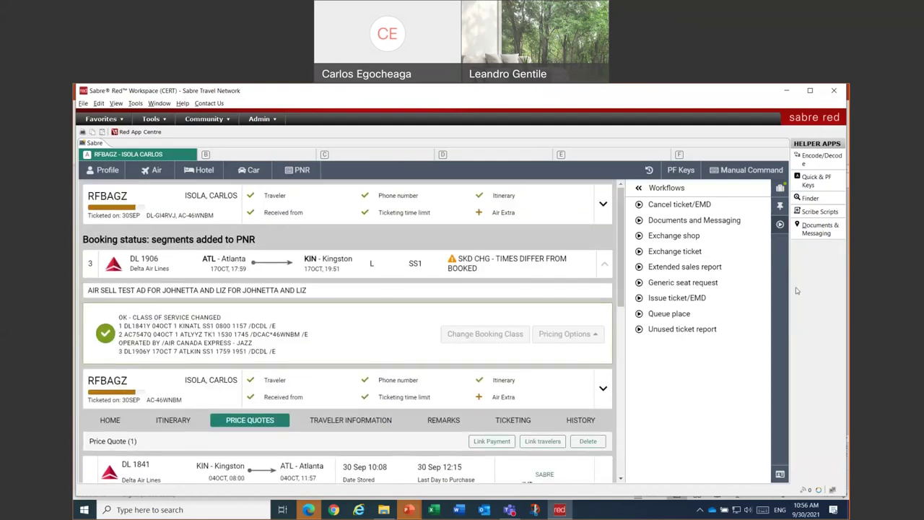
click(781, 188)
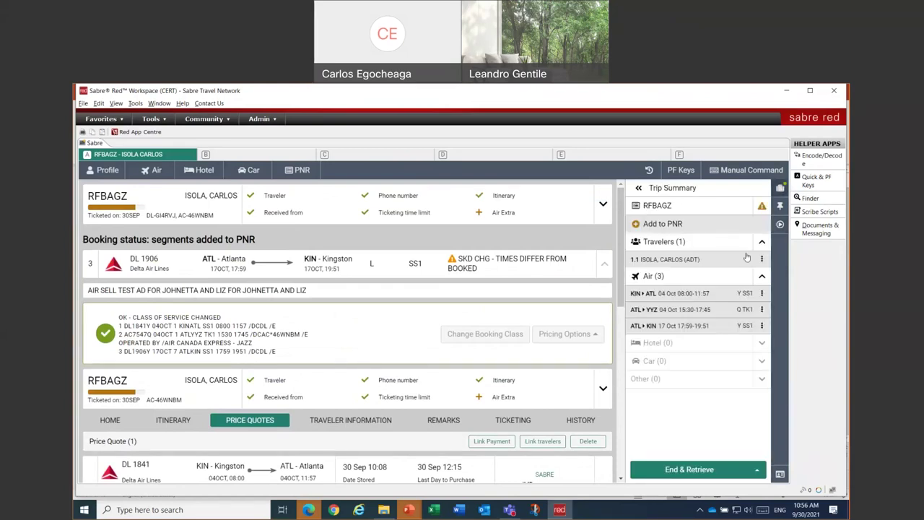
click(660, 208)
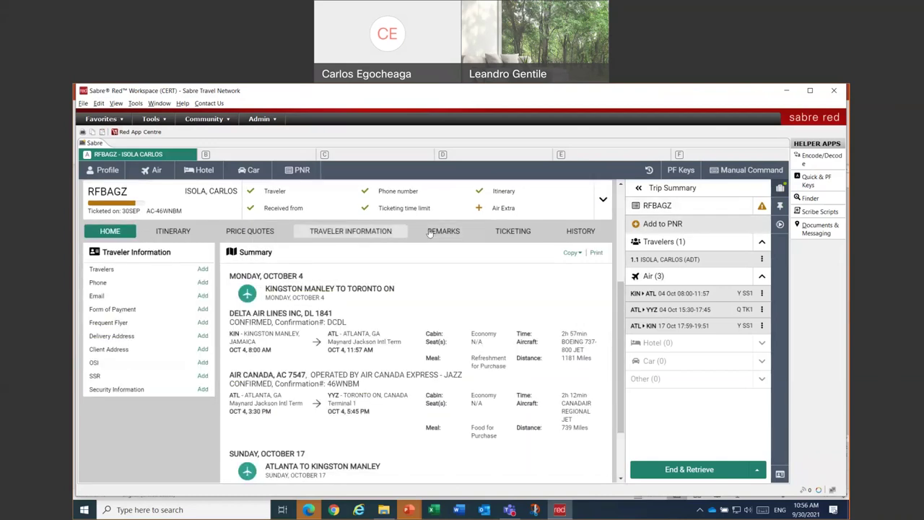
click(250, 231)
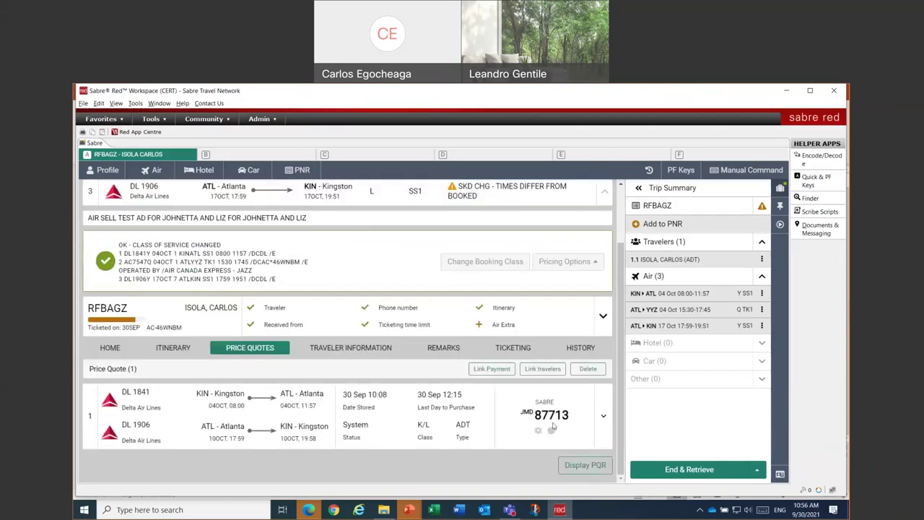
click(581, 465)
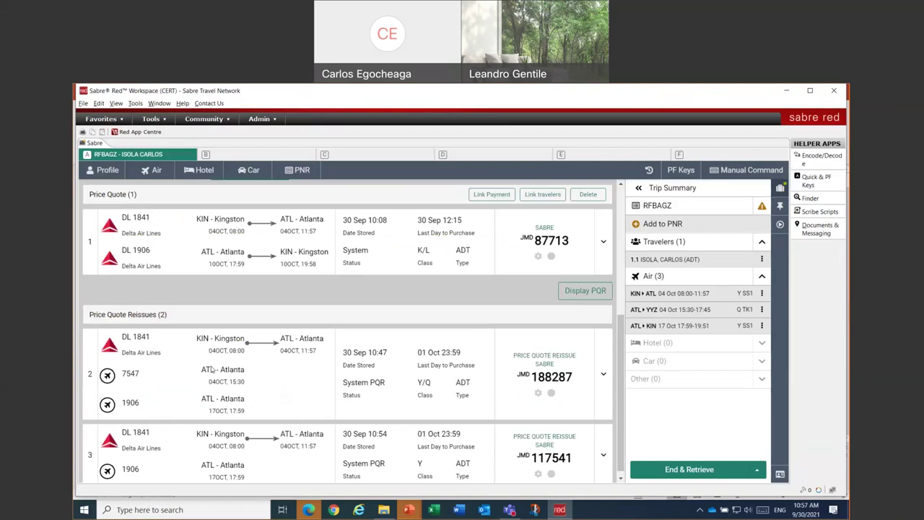
scroll(333, 380, down, 1)
- Delete reissue quote 2 (JMD 188287) and redisplay the remaining JMD 117541 reissue
scroll(468, 391, up, 3)
scroll(181, 348, down, 3)
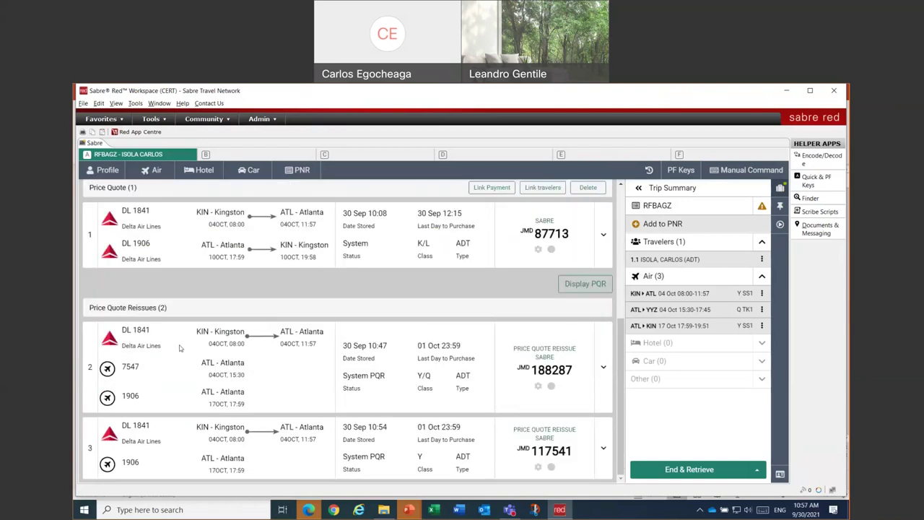
click(604, 369)
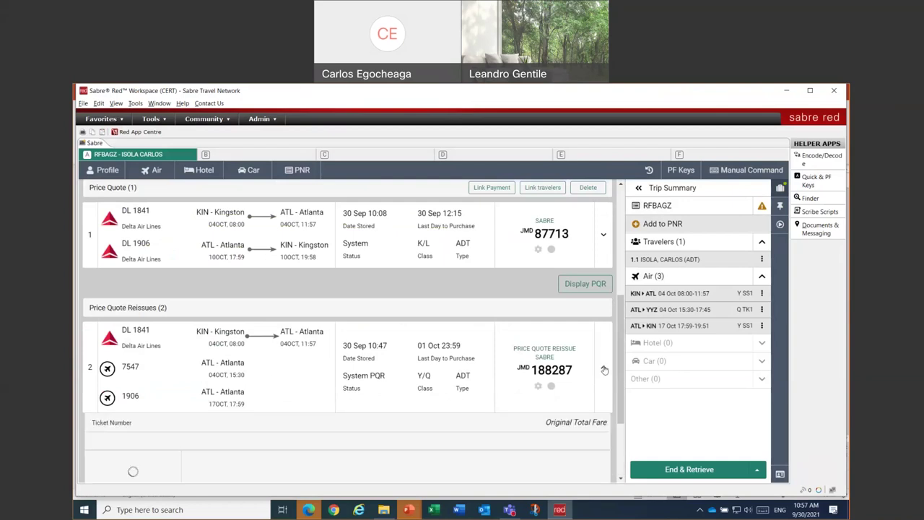
scroll(599, 372, down, 3)
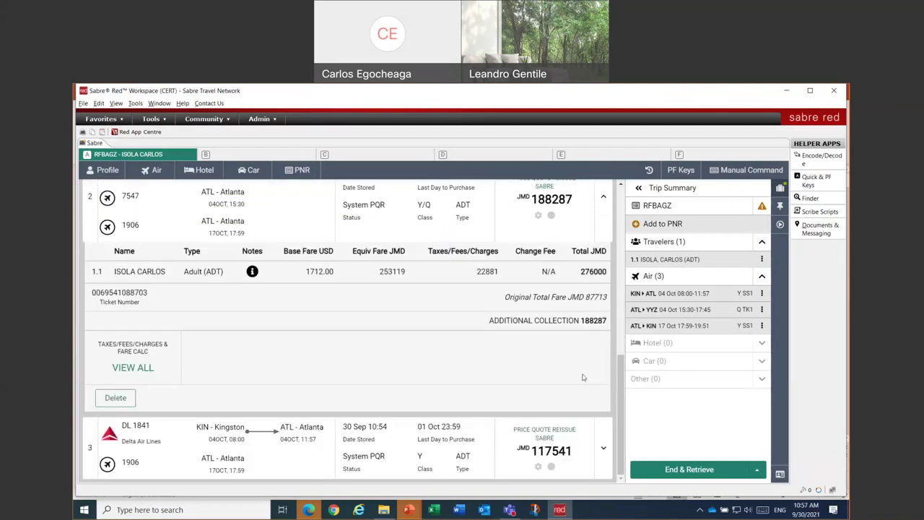
click(115, 398)
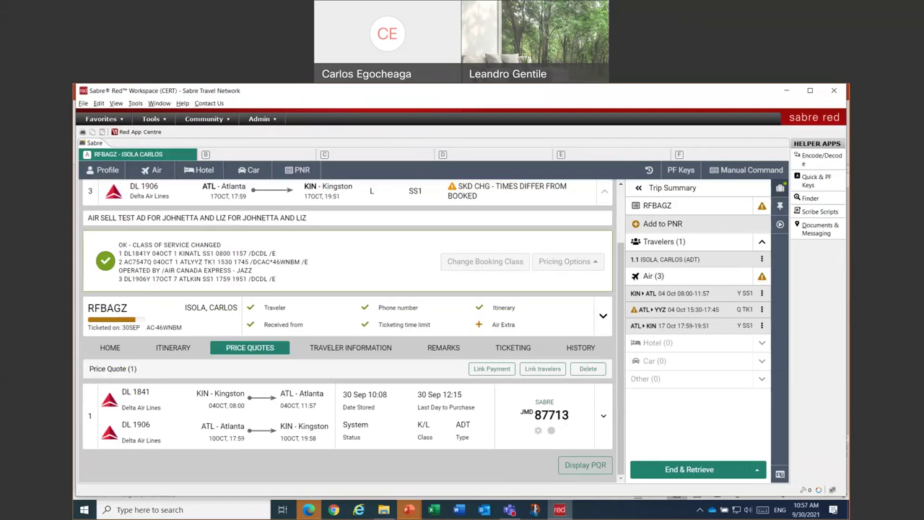
click(590, 465)
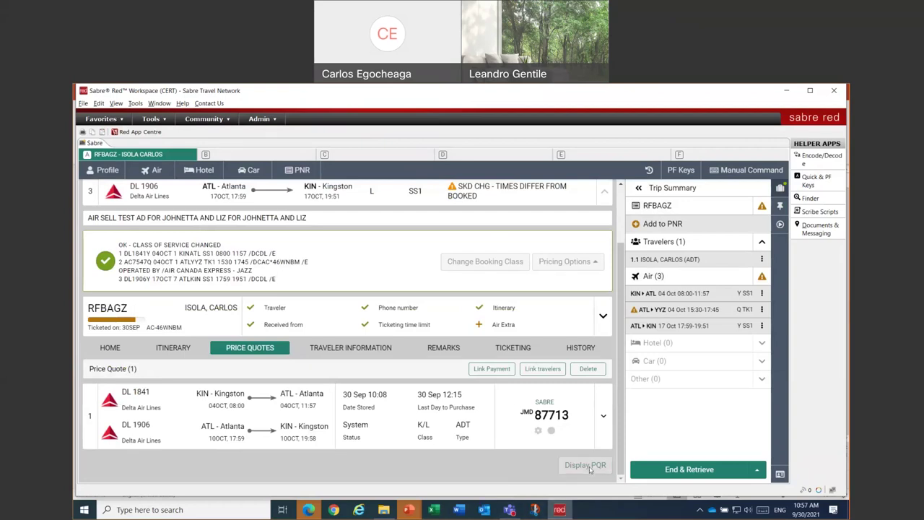
scroll(347, 451, down, 2)
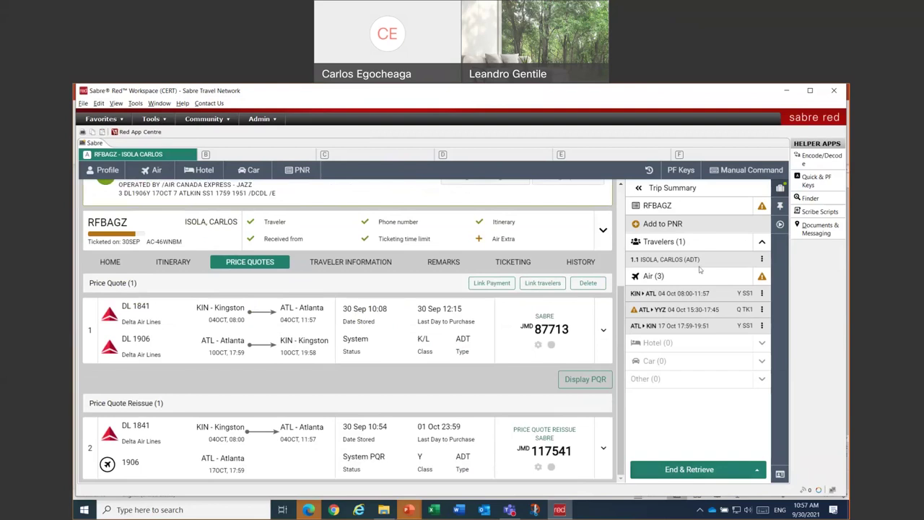
- Display the reissue quotes with *PQR and move down with MD
click(733, 172)
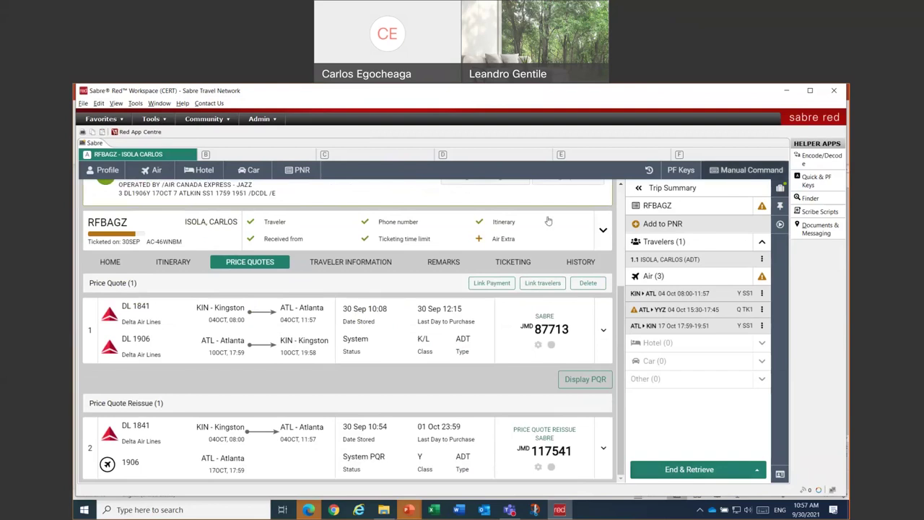
text(*PQ)
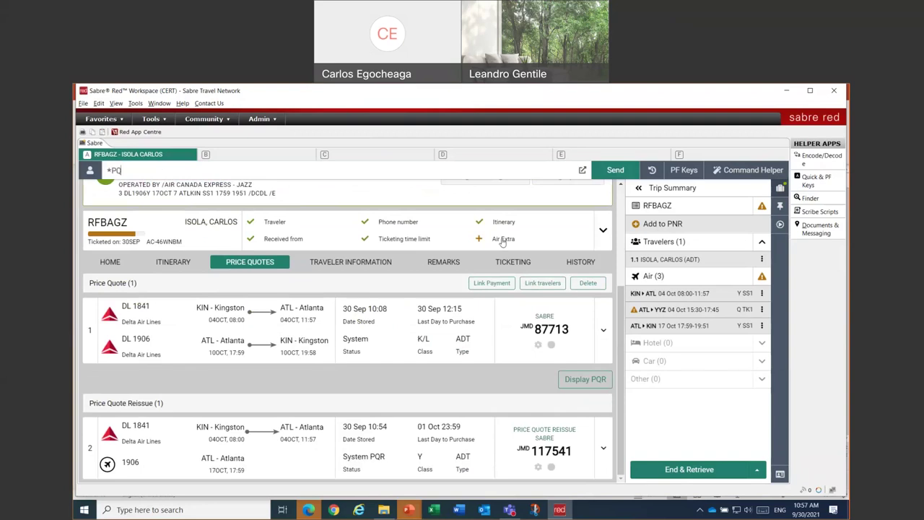
text(R)
key(Return)
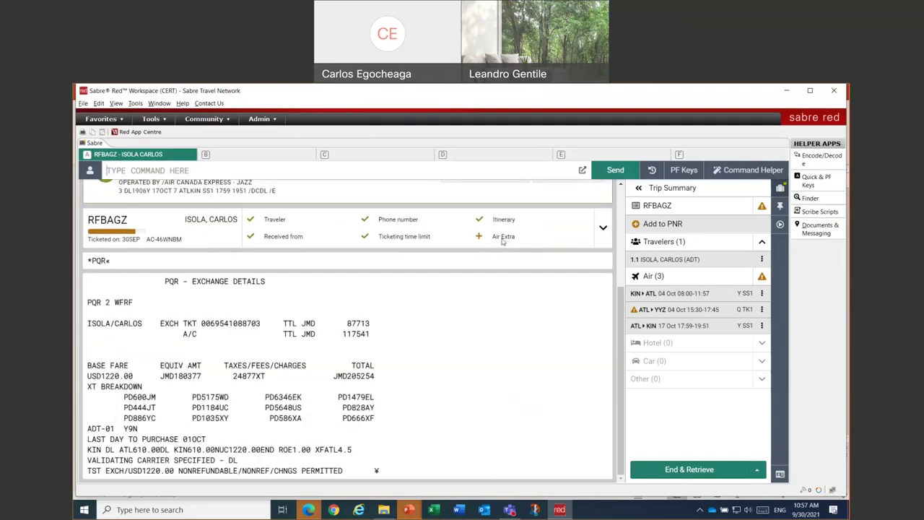
text(MD)
key(Return)
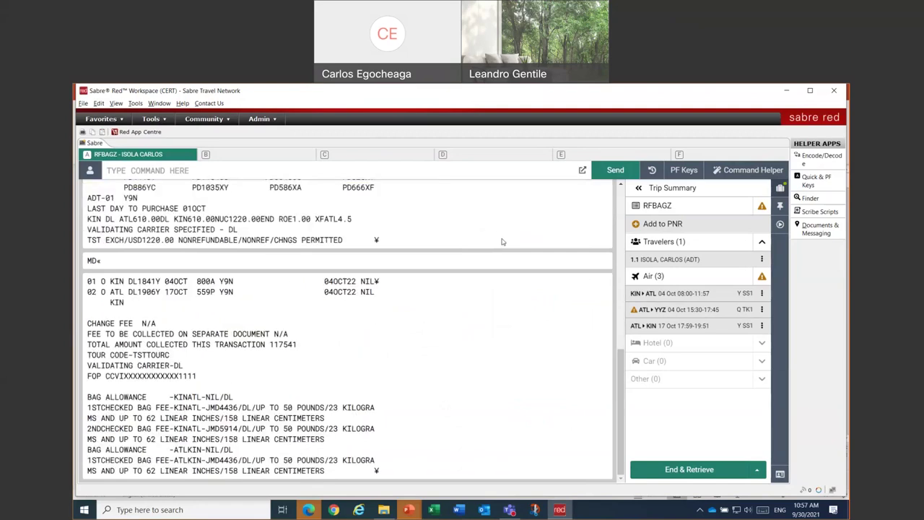
- Page through the response and highlight the two Delta flight segment lines
key(Page_Down)
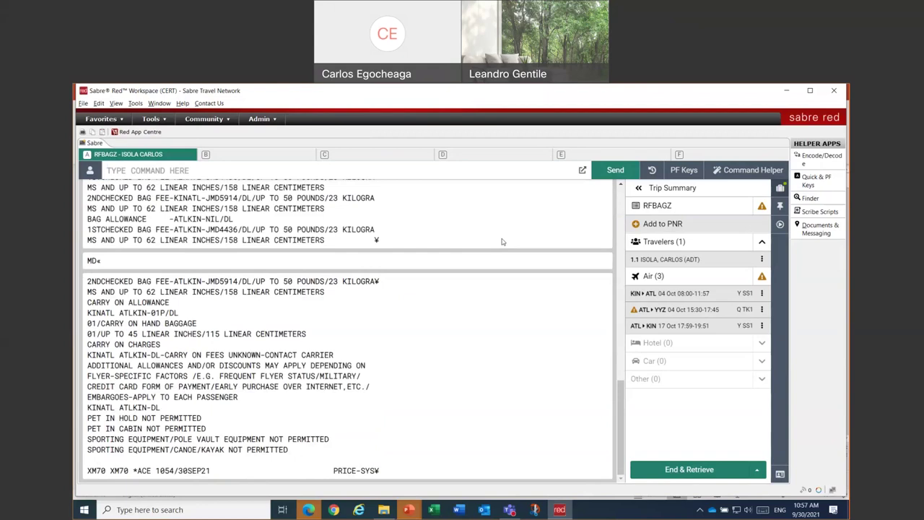
key(Page_Down)
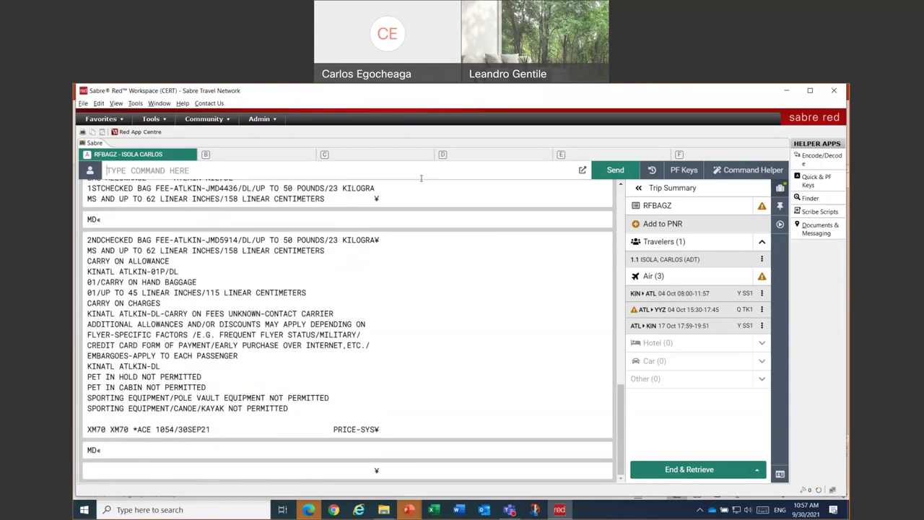
scroll(350, 202, up, 5)
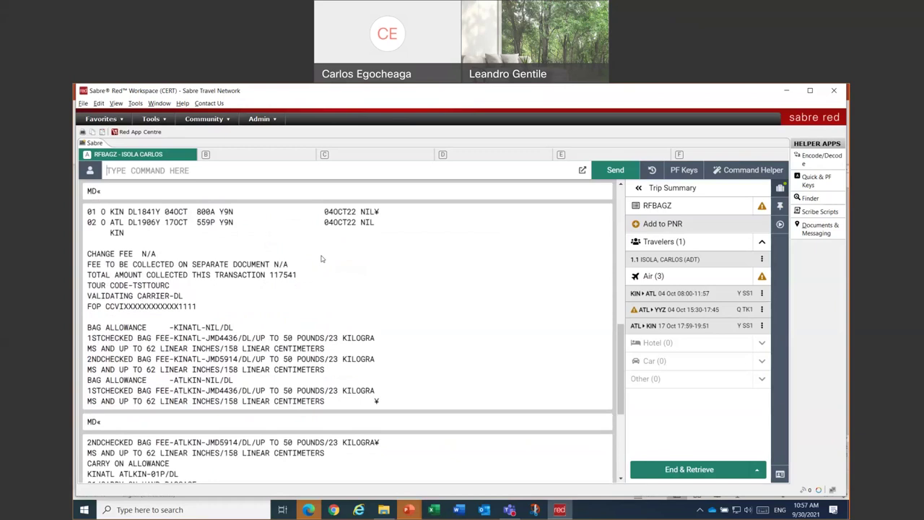
scroll(323, 255, up, 1)
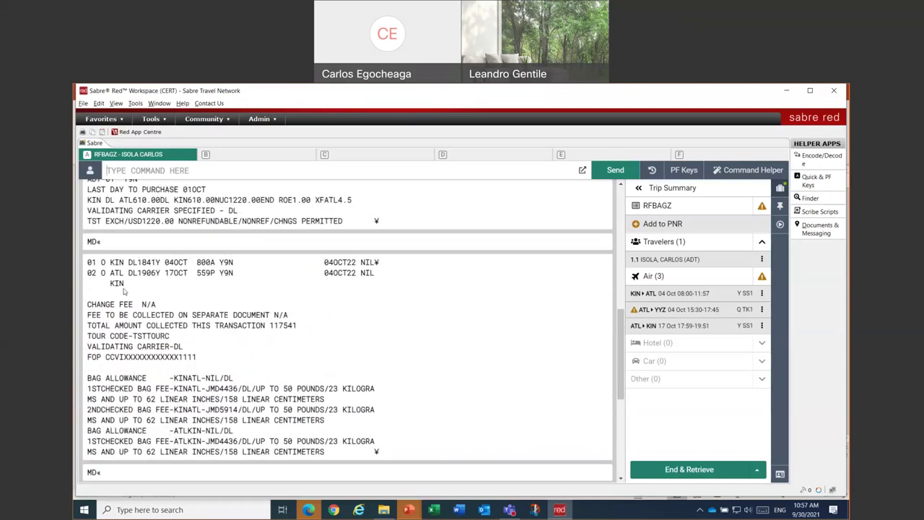
drag(90, 261, 242, 287)
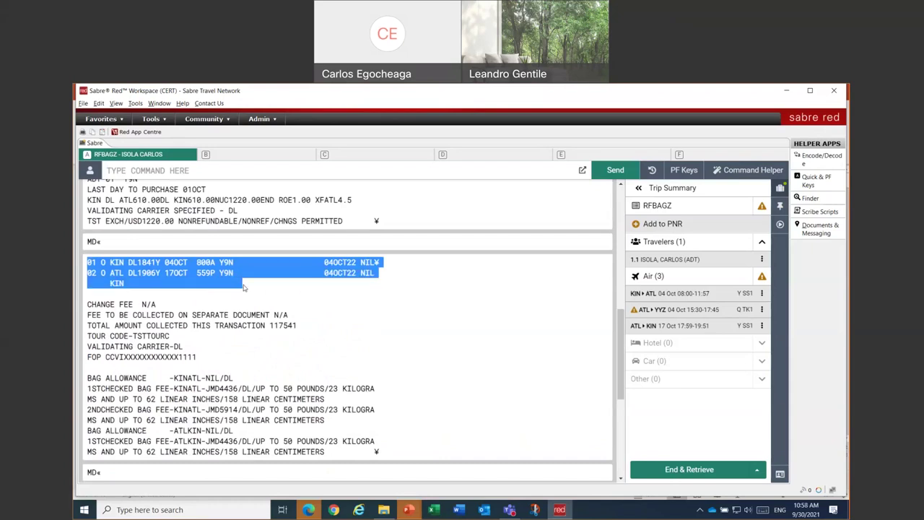
click(228, 267)
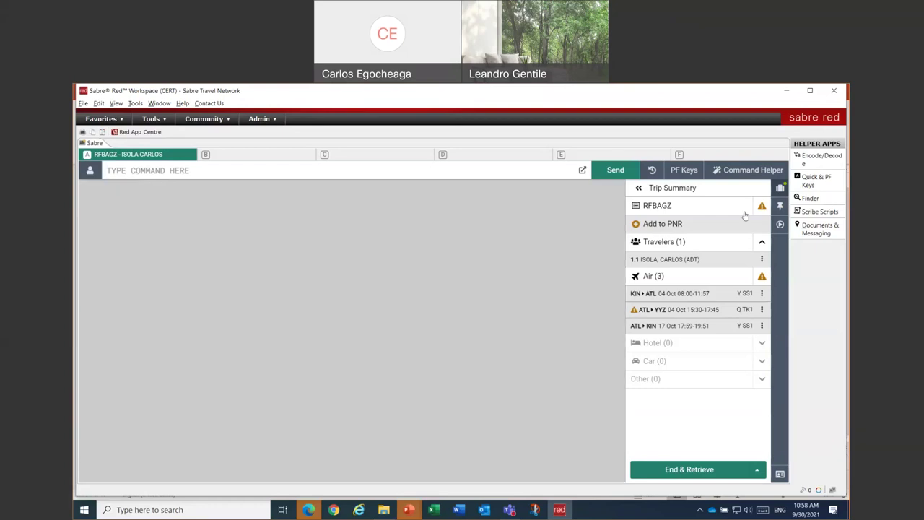
- In graphical view, add a received-from entry of Agent when End & Retrieve requires it
click(748, 170)
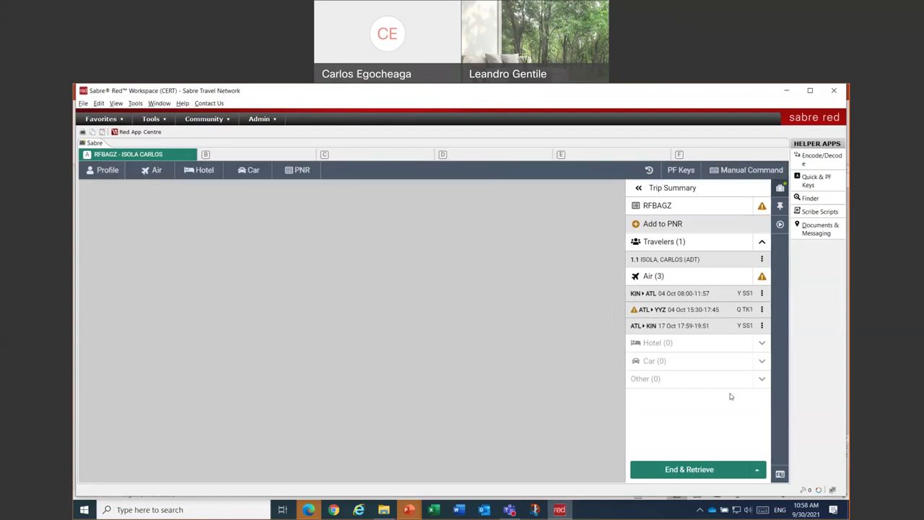
click(689, 469)
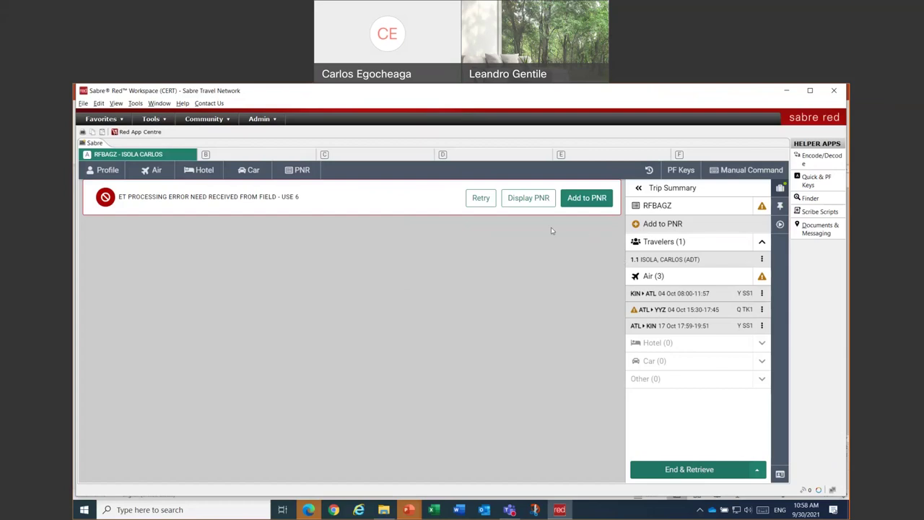
click(588, 198)
click(213, 348)
click(258, 365)
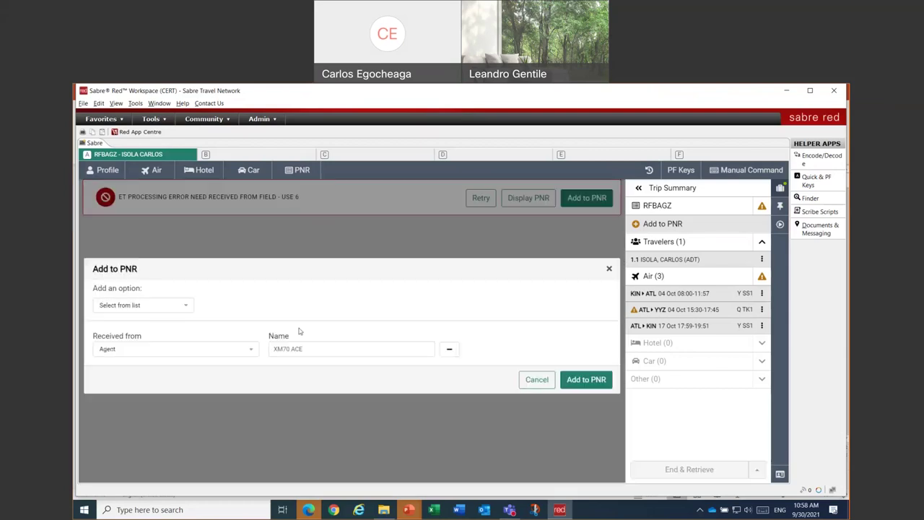
click(585, 380)
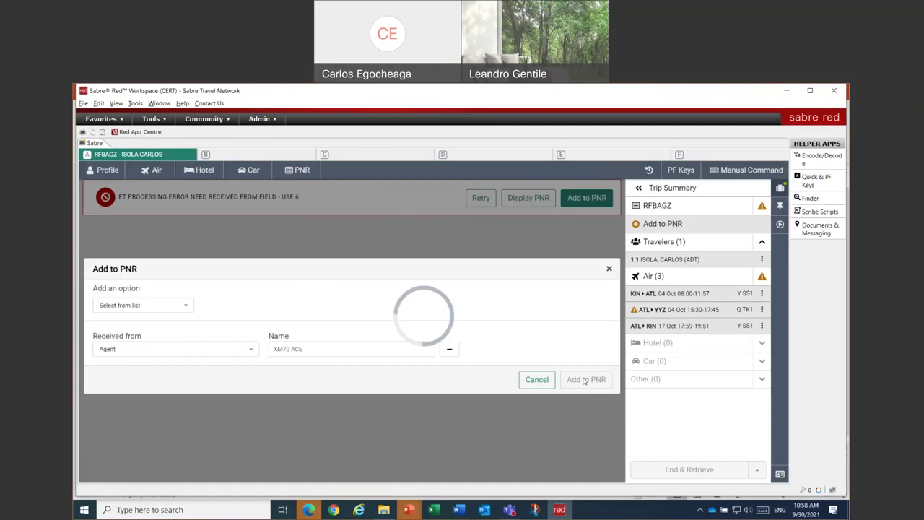
click(440, 359)
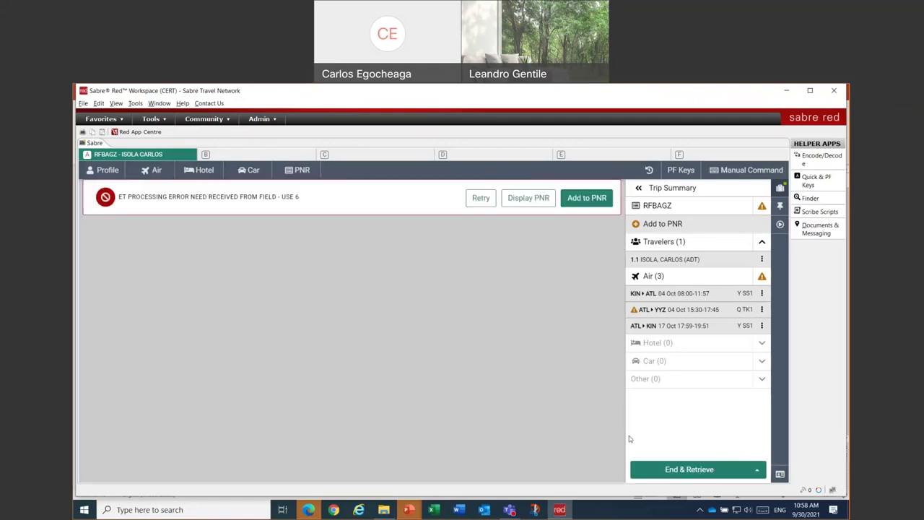
click(685, 469)
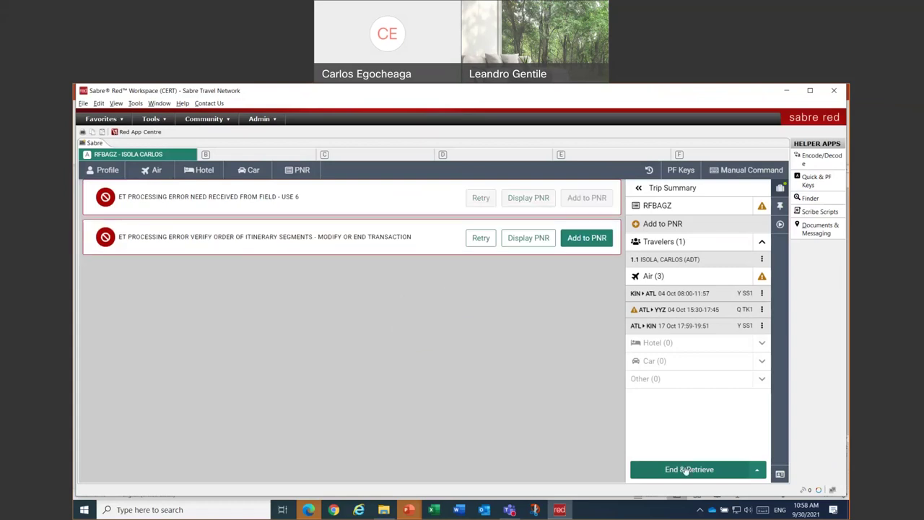
click(686, 469)
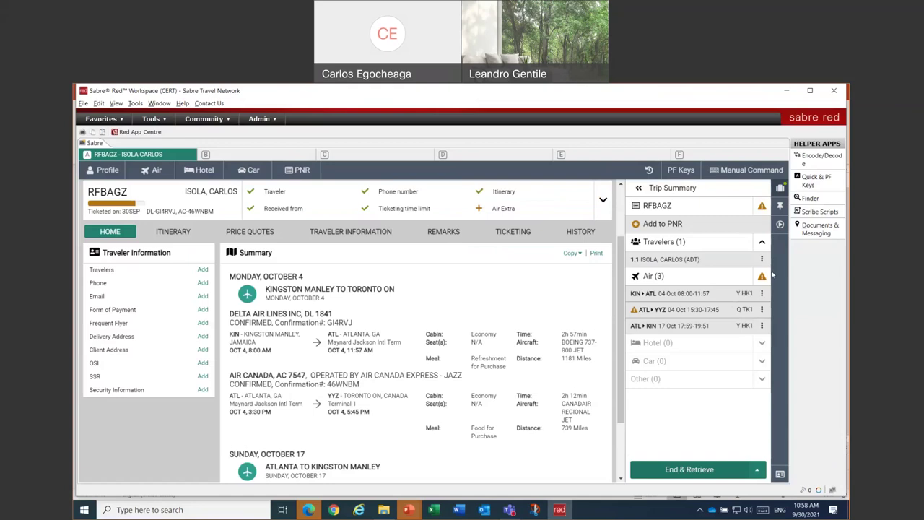
- Start the Issue ticket/EMD workflow using retained reissue quote PQR 2
click(780, 225)
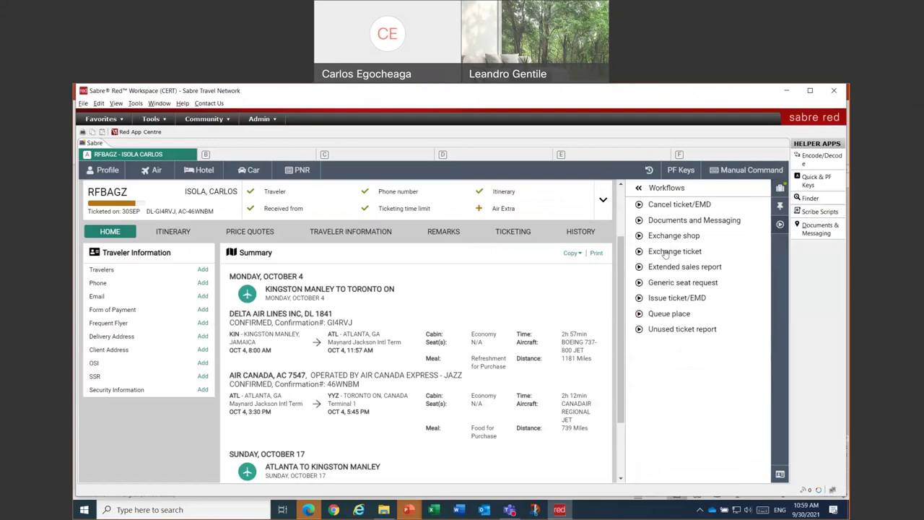
click(694, 301)
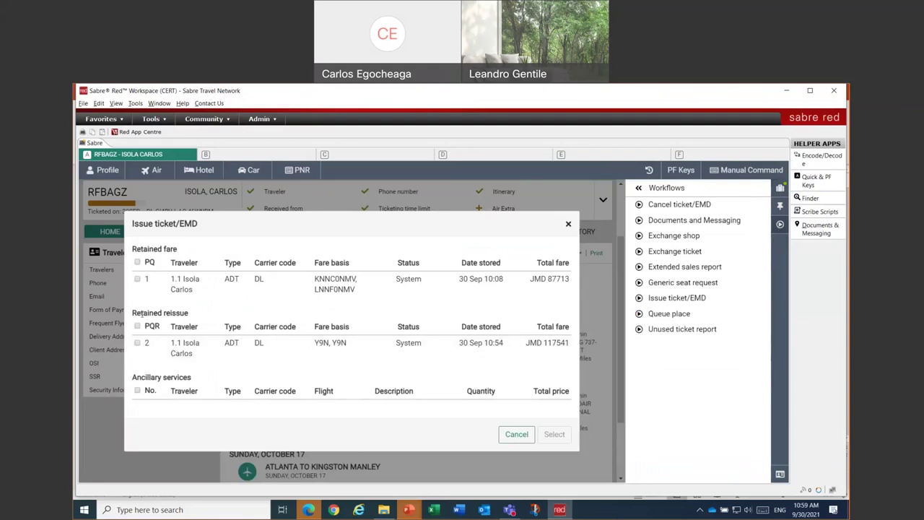
click(137, 344)
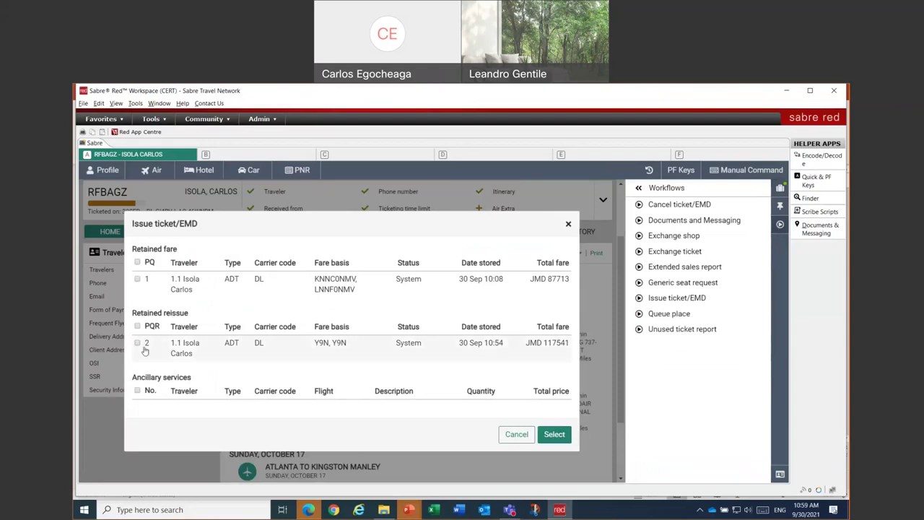
click(554, 436)
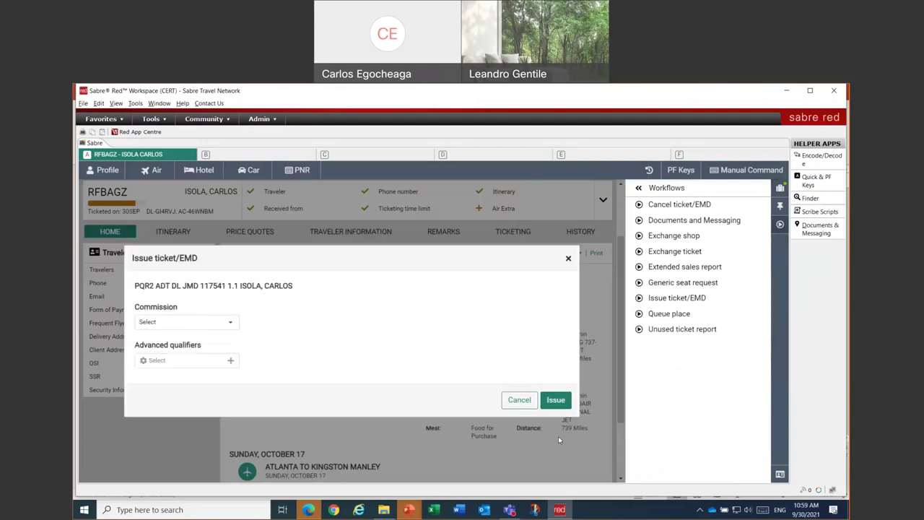
- Issue the exchange ticket with commission unset, then dismiss the passenger security data error
click(178, 325)
click(180, 324)
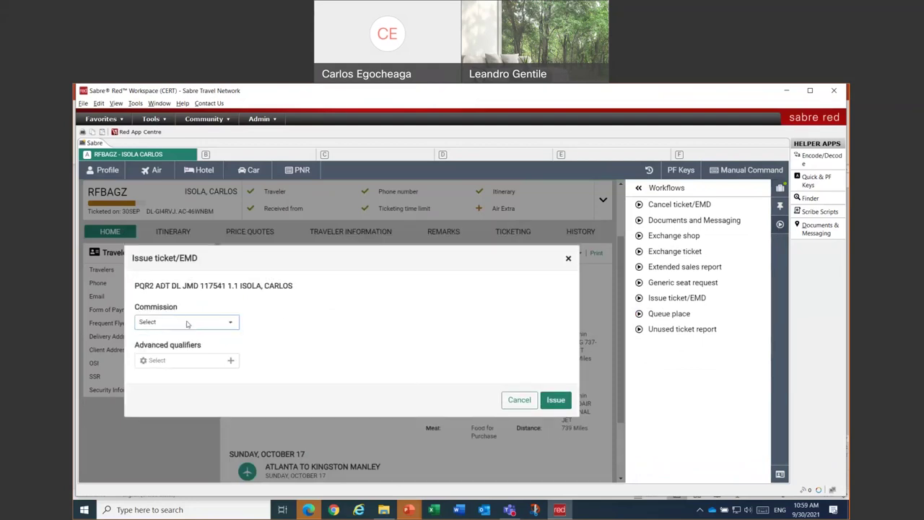
click(190, 359)
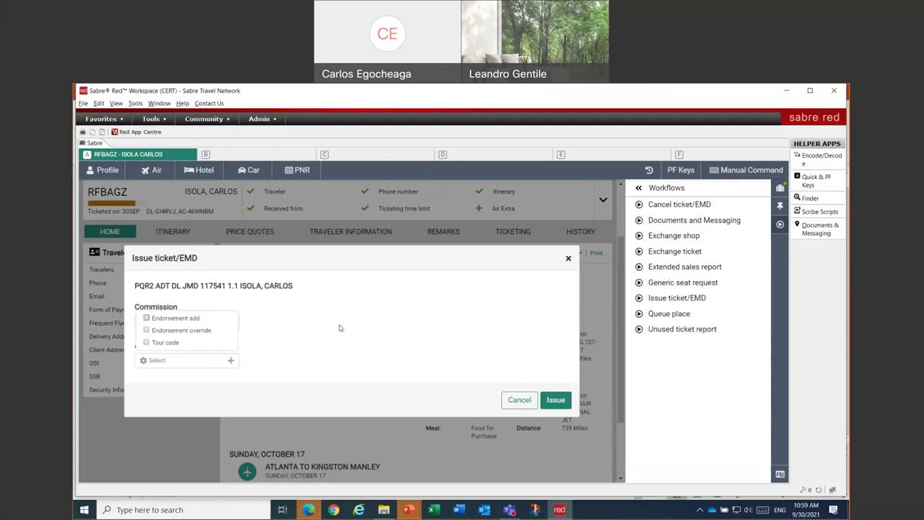
click(245, 332)
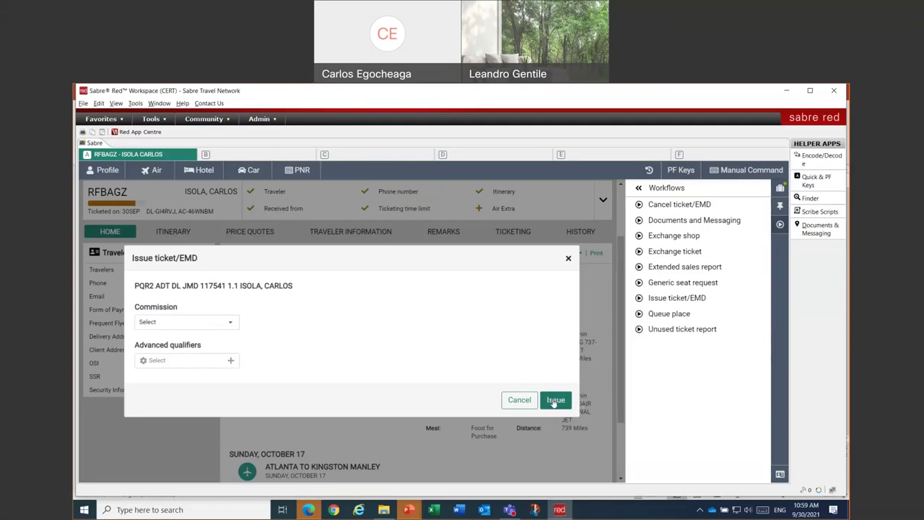
click(555, 400)
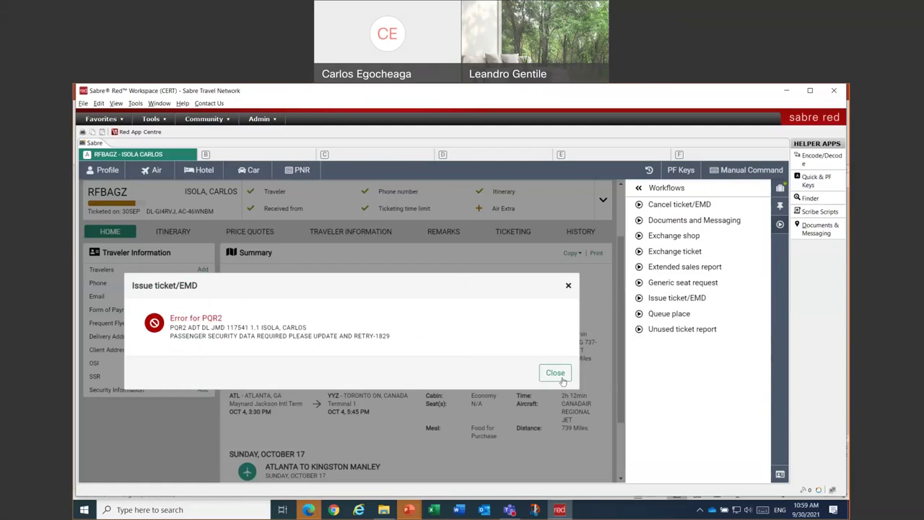
click(555, 373)
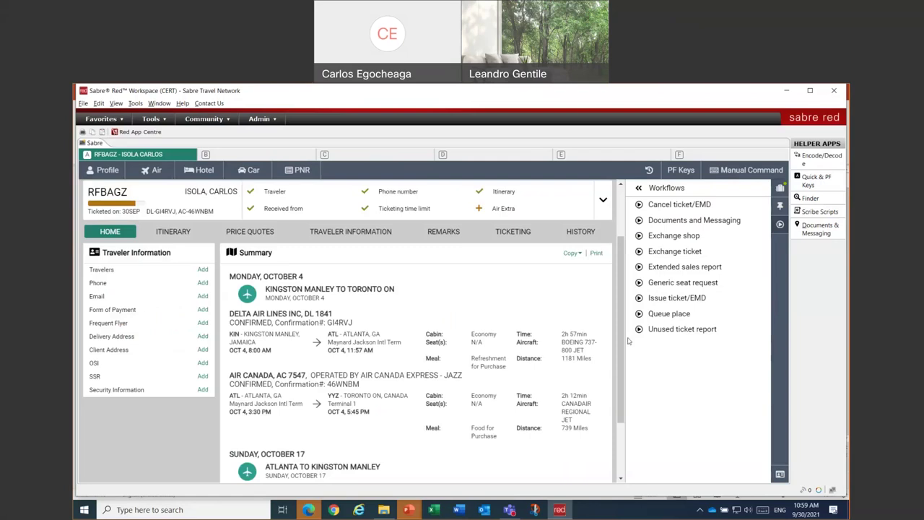
- Open the Add to PNR security information form with type Secure Flights
click(780, 188)
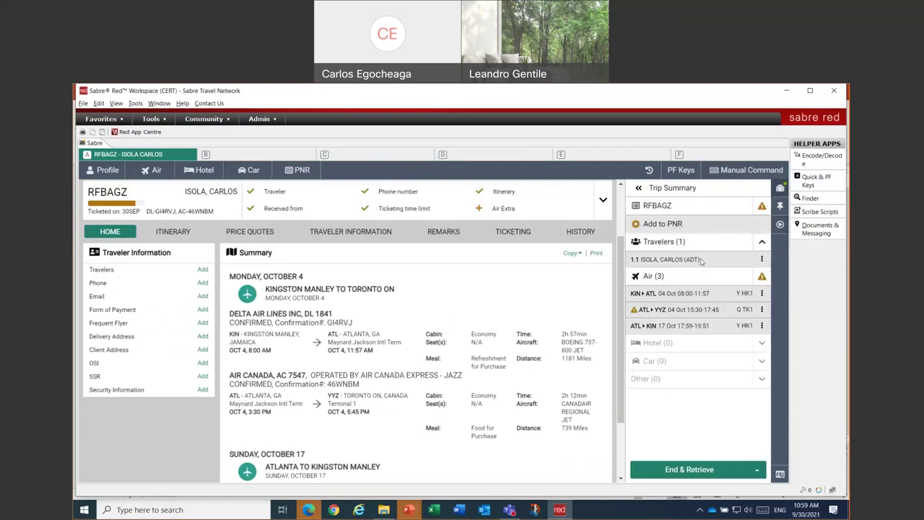
click(658, 224)
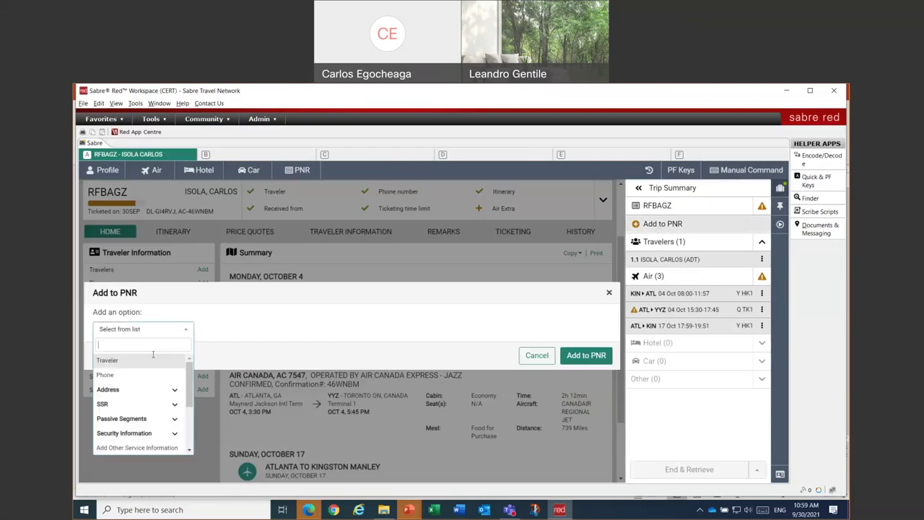
click(136, 433)
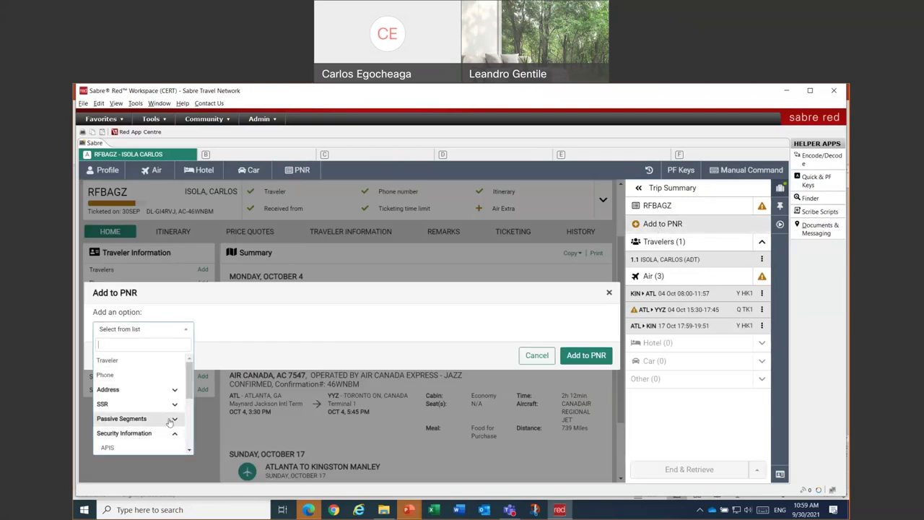
scroll(136, 432, down, 1)
click(119, 412)
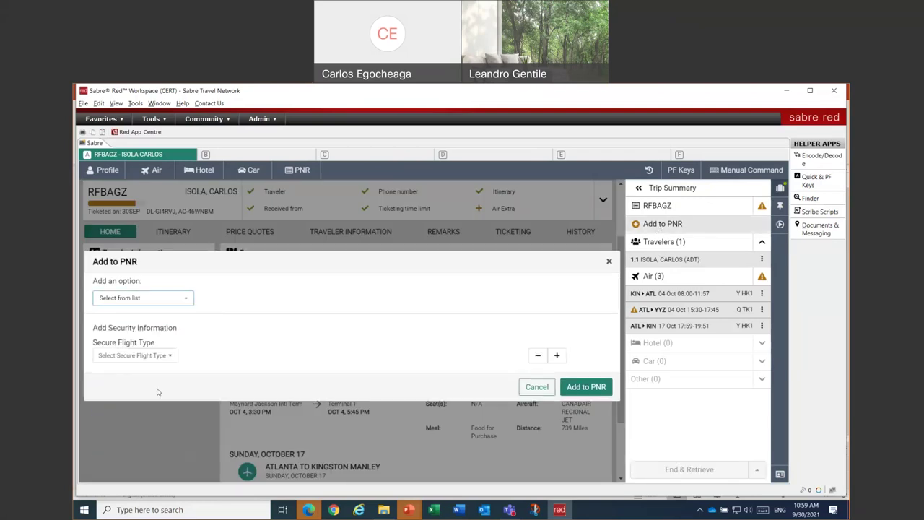
click(142, 356)
click(115, 392)
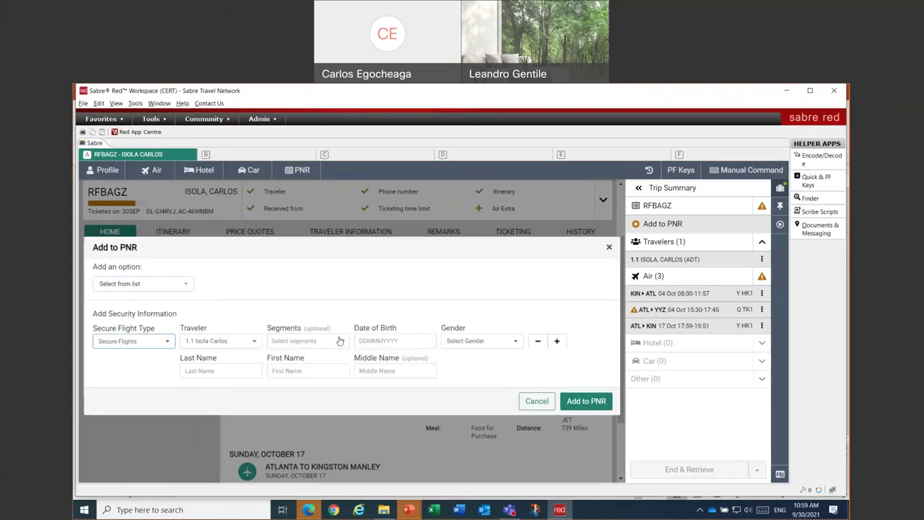
- Enter the traveler's birth date, gender Male, last and first name, and add to PNR
click(393, 340)
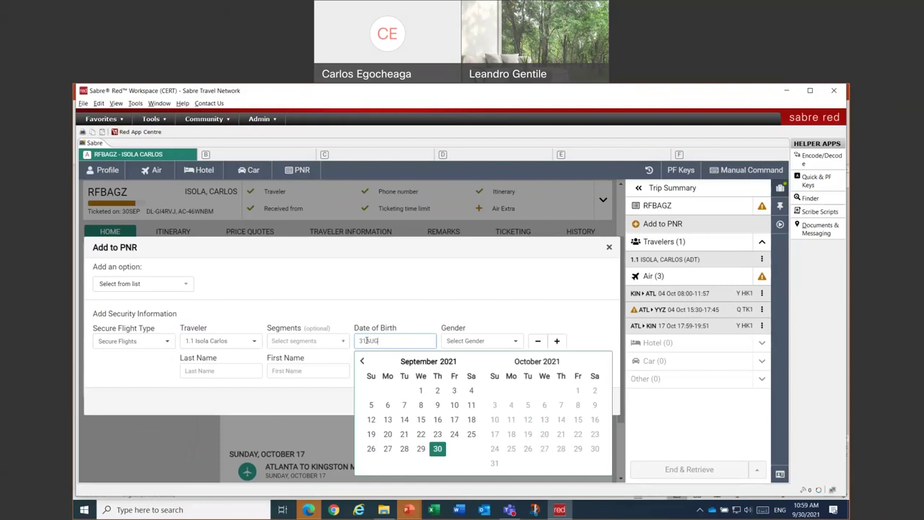
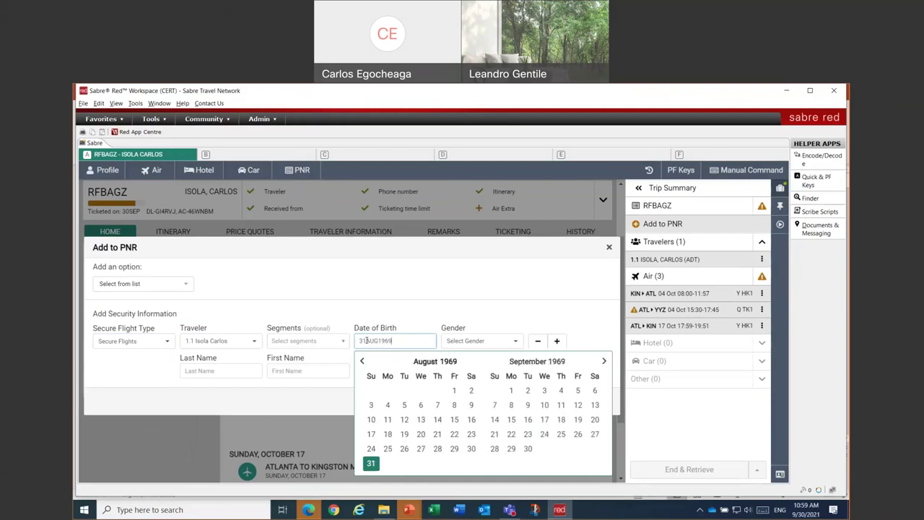
key(Tab)
click(457, 346)
click(459, 354)
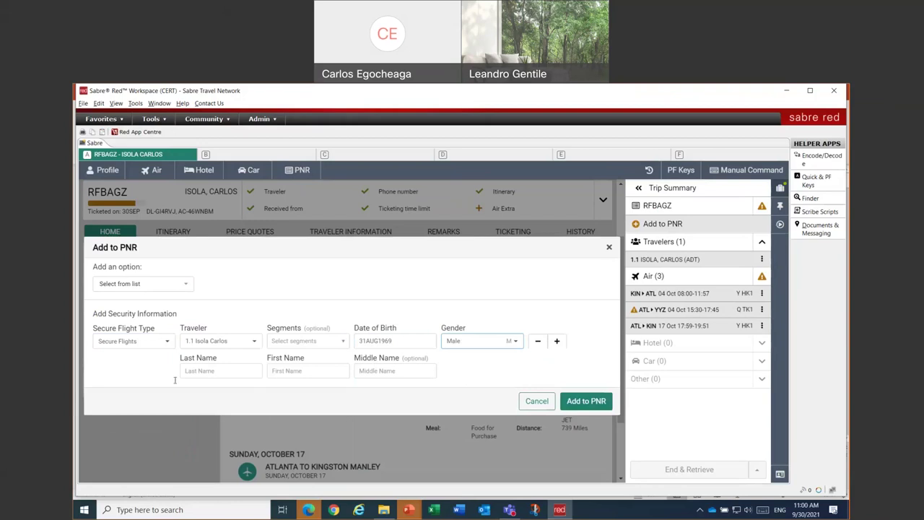
click(220, 370)
key(Tab)
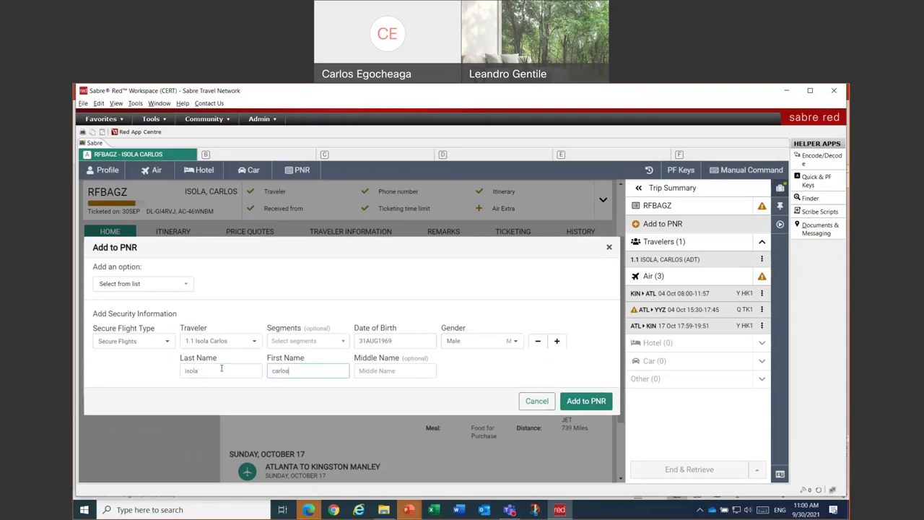
click(600, 401)
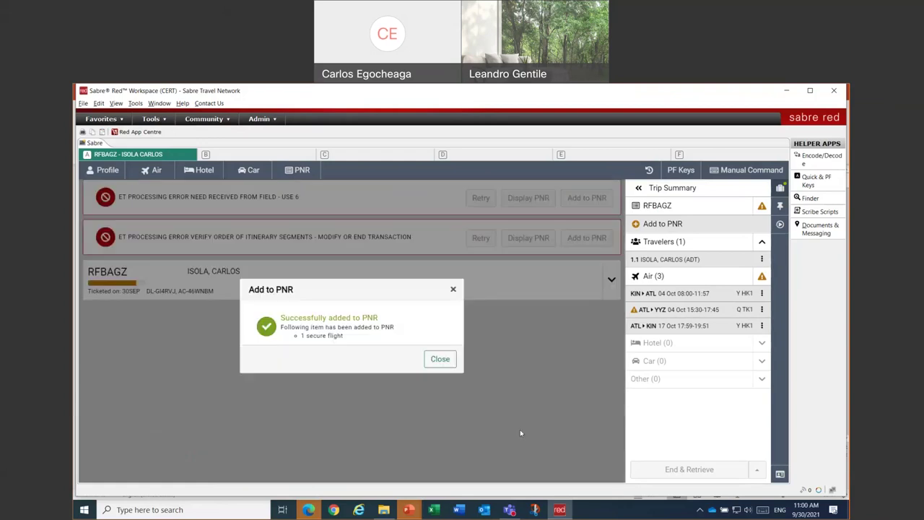
- Close the confirmation and End & Retrieve twice, hitting an itinerary segment order error
click(440, 358)
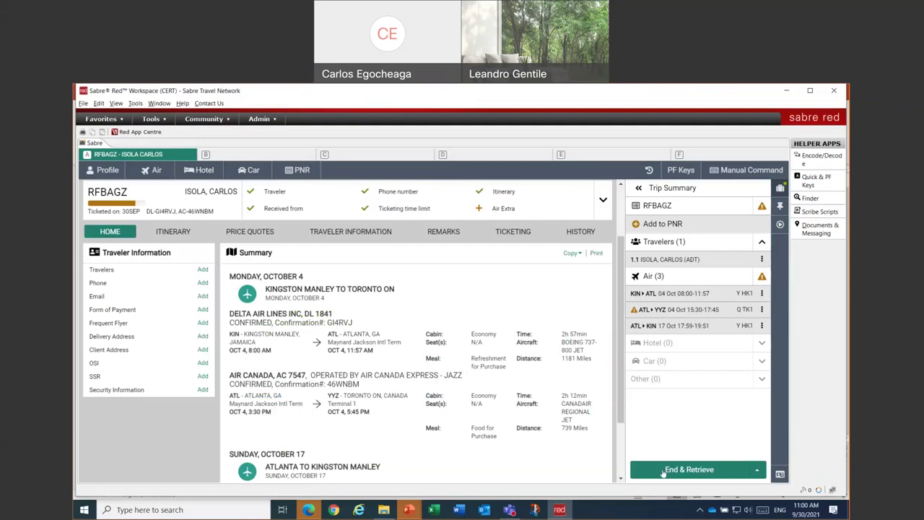
click(705, 471)
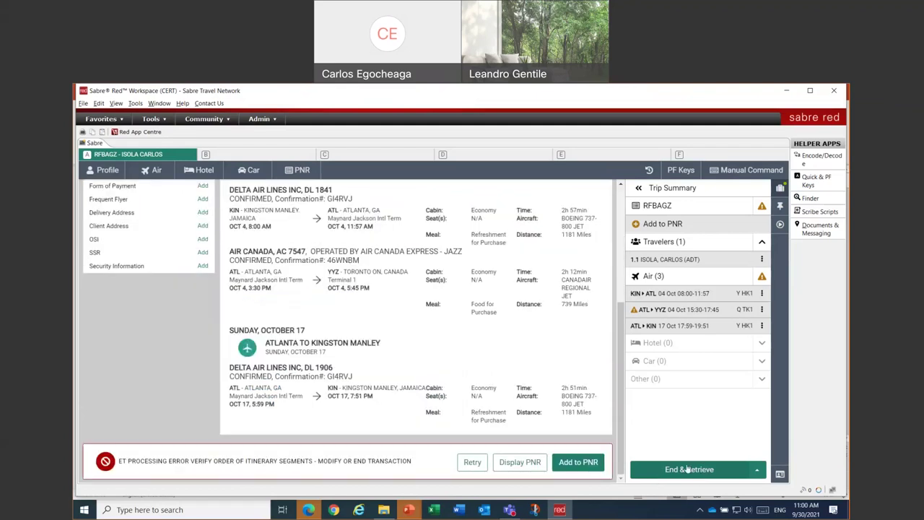
click(688, 470)
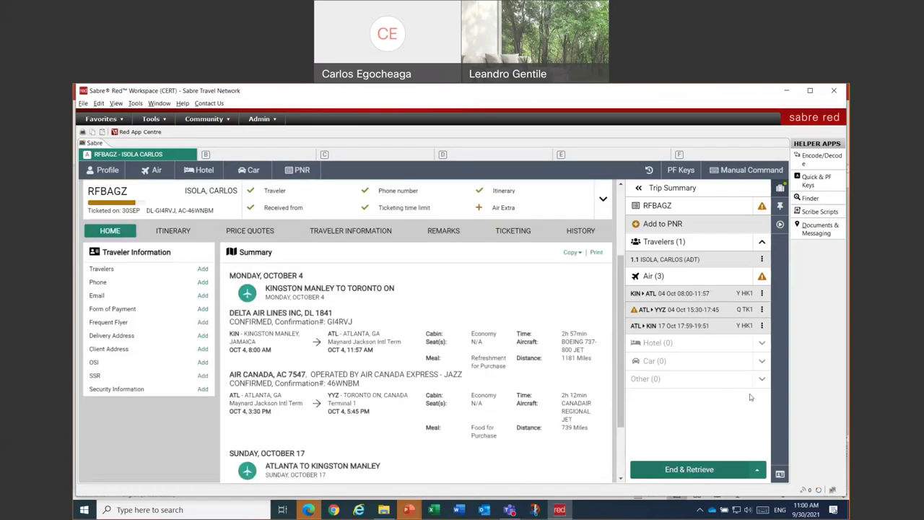
- Issue the exchange ticket from retained reissue quote PQR 2 using the Issue ticket/EMD workflow
click(781, 225)
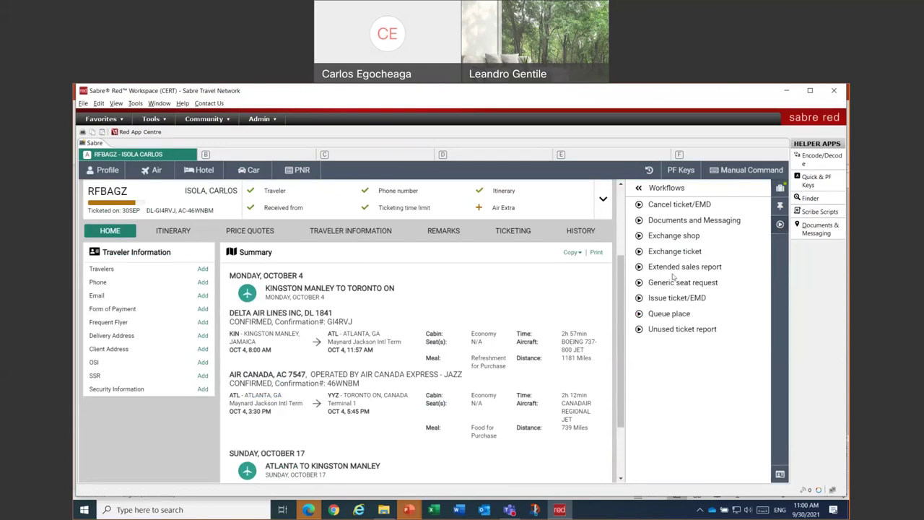
click(667, 298)
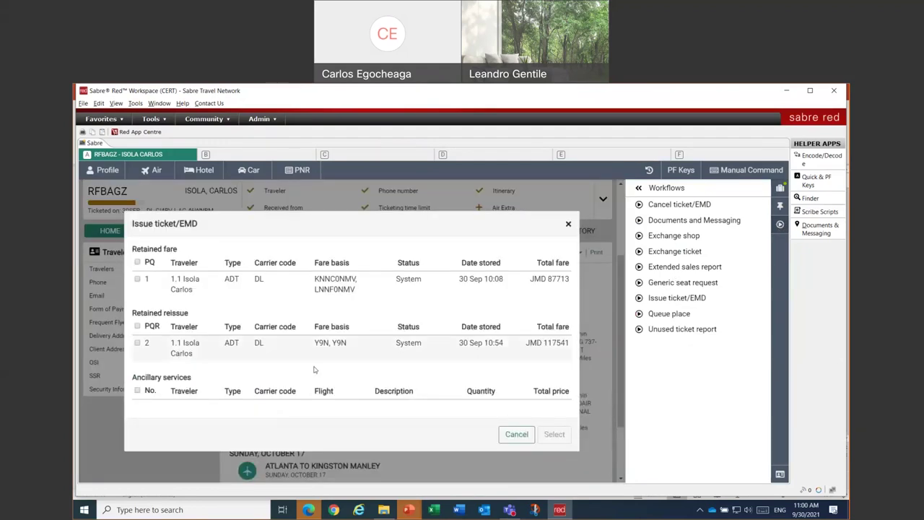
click(137, 344)
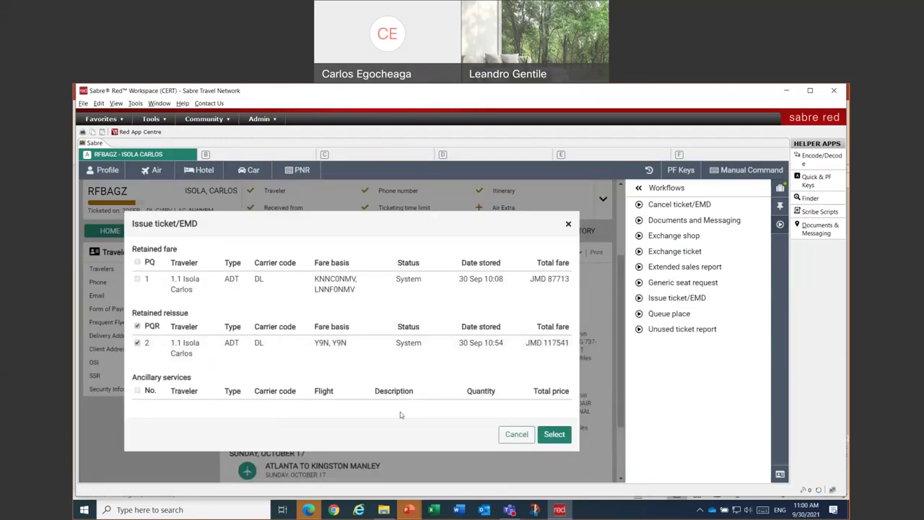
click(563, 433)
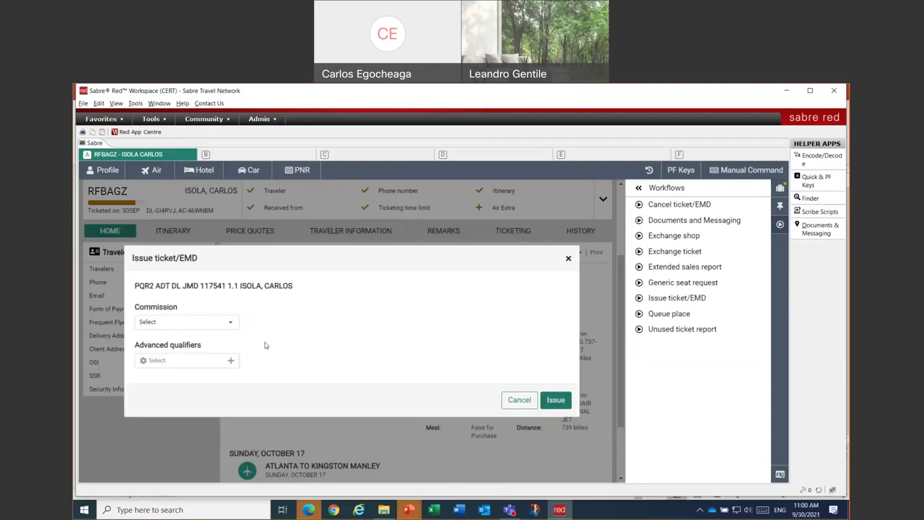
click(556, 401)
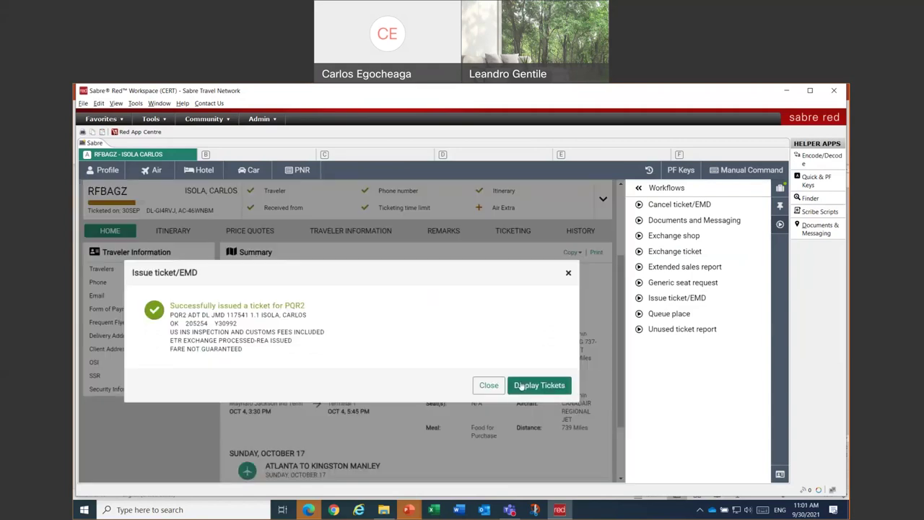
click(521, 387)
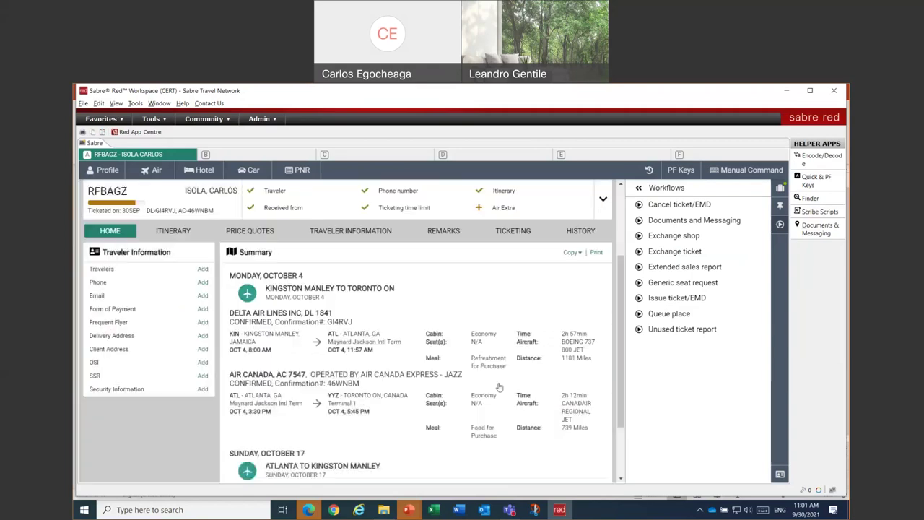
click(779, 189)
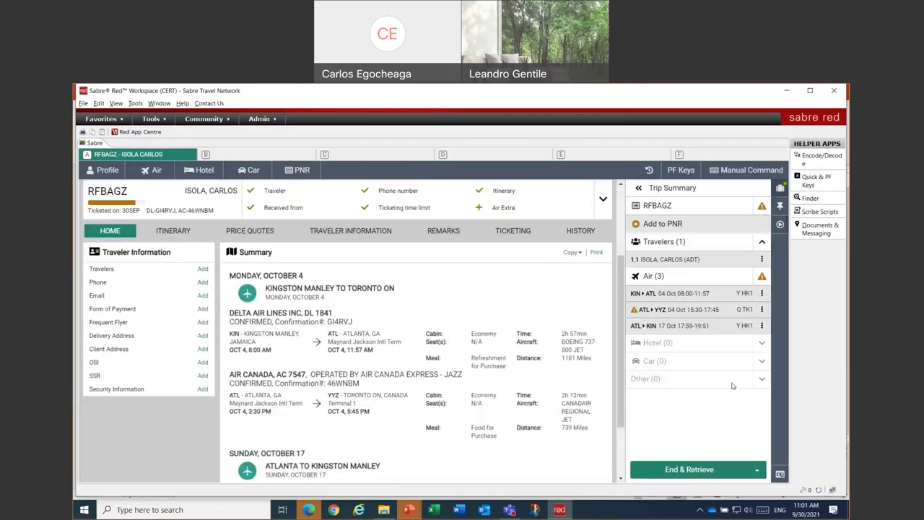
click(690, 474)
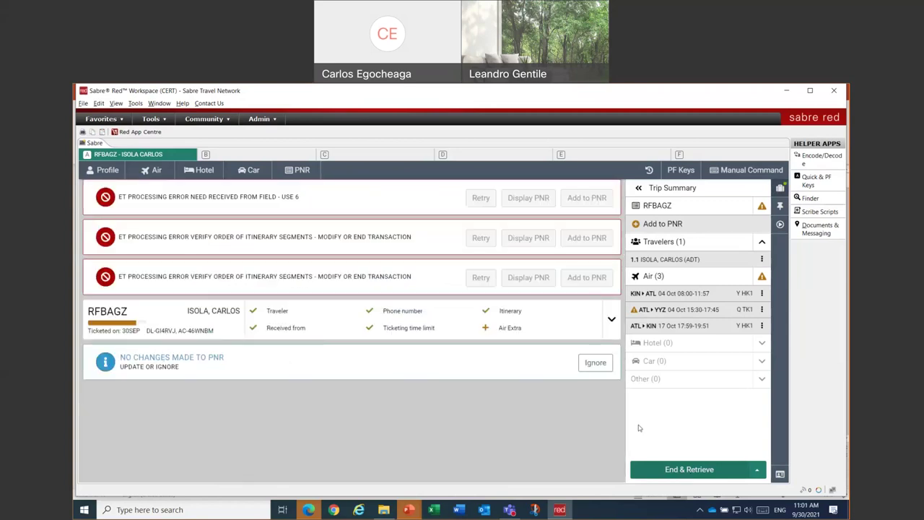
click(756, 469)
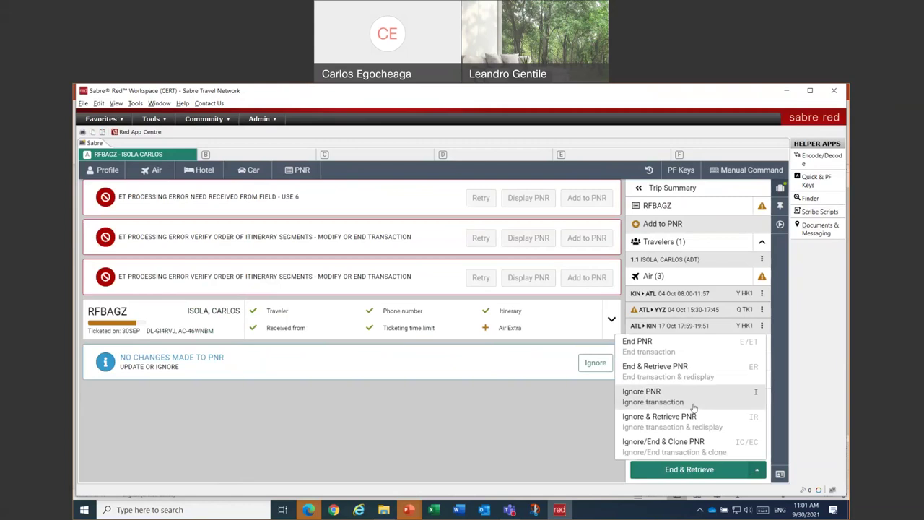
click(672, 419)
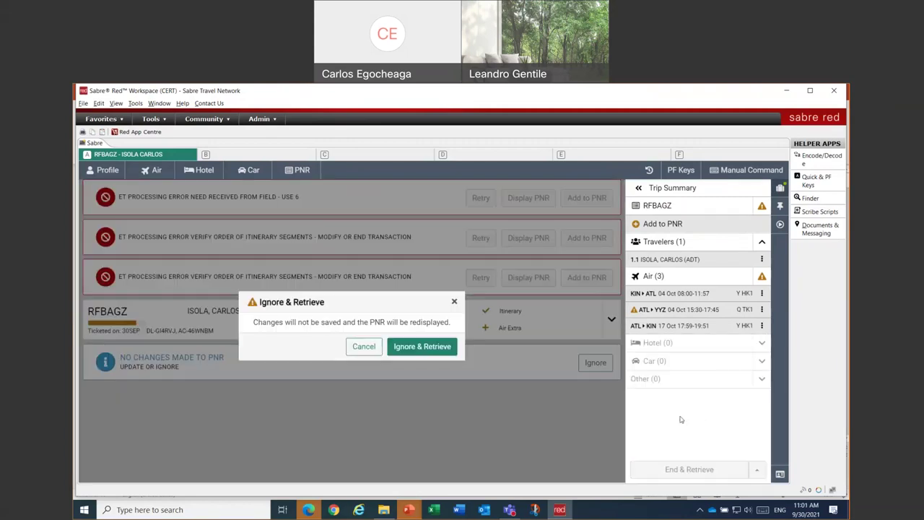
click(424, 347)
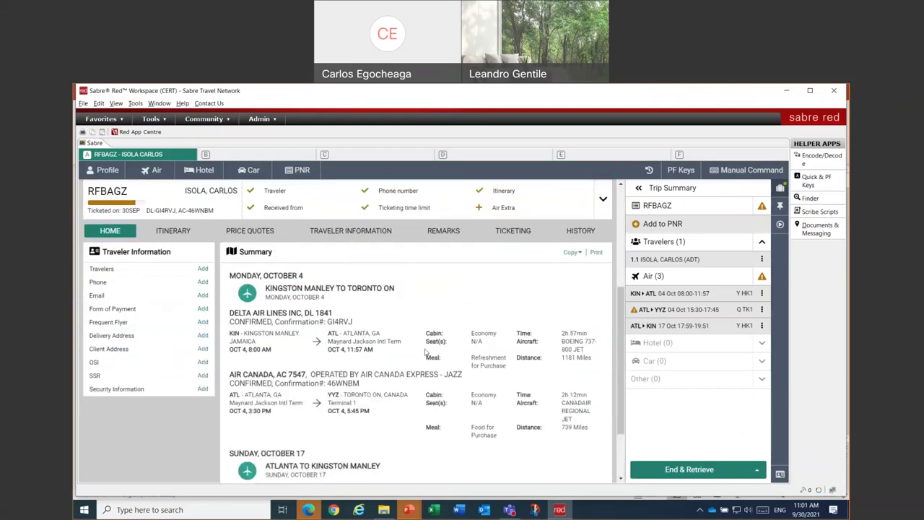
click(523, 232)
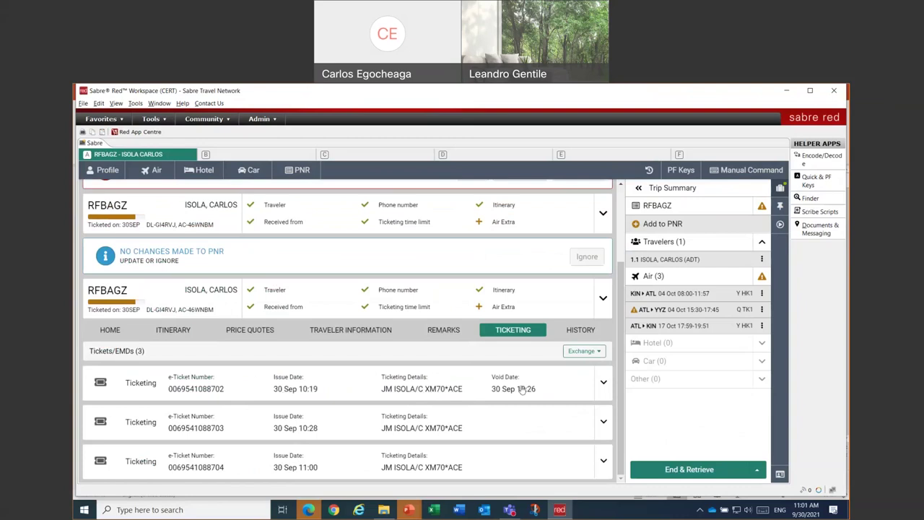
click(603, 421)
scroll(604, 424, down, 1)
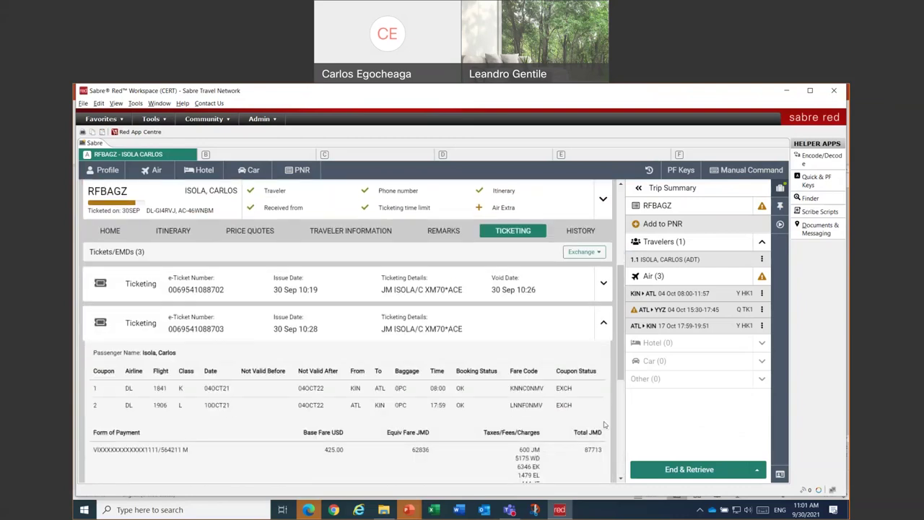
scroll(602, 376, down, 4)
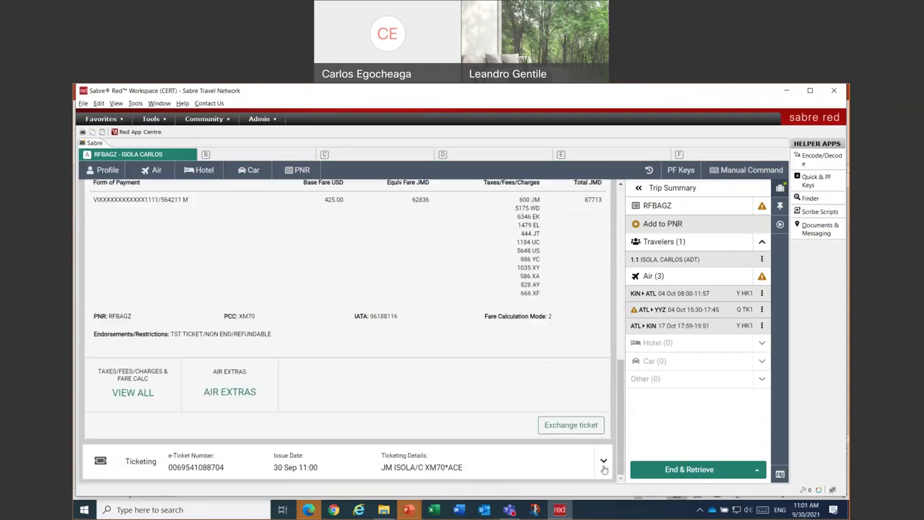
click(604, 460)
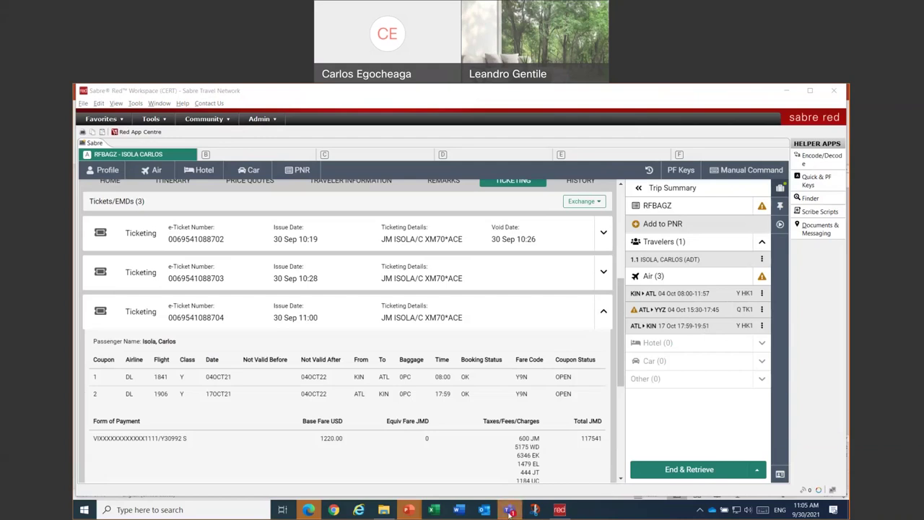
- Briefly show the colleague chat panel, then hide it to return to the booking
mouse_move(511, 513)
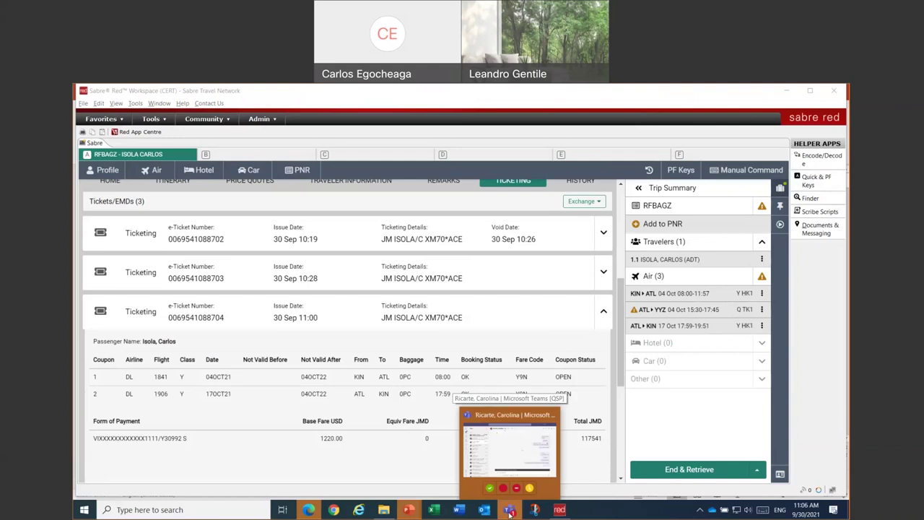
click(511, 511)
click(510, 511)
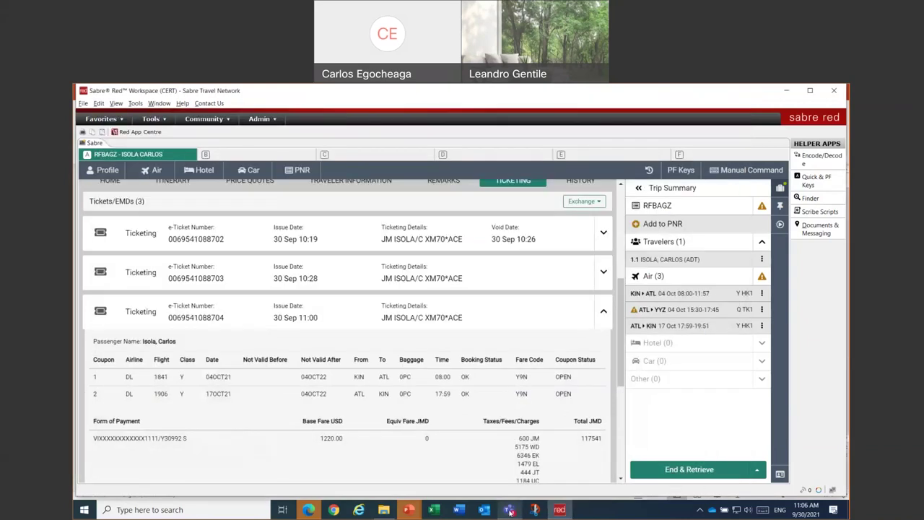
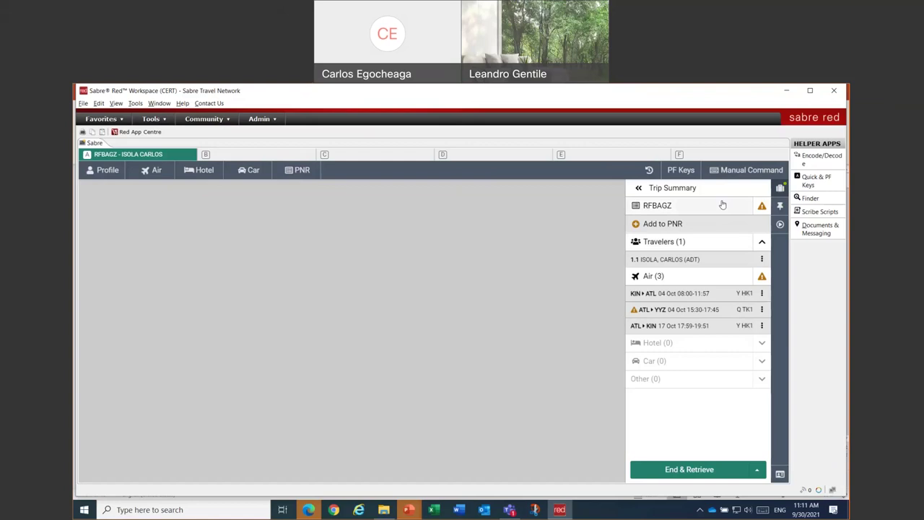
click(655, 213)
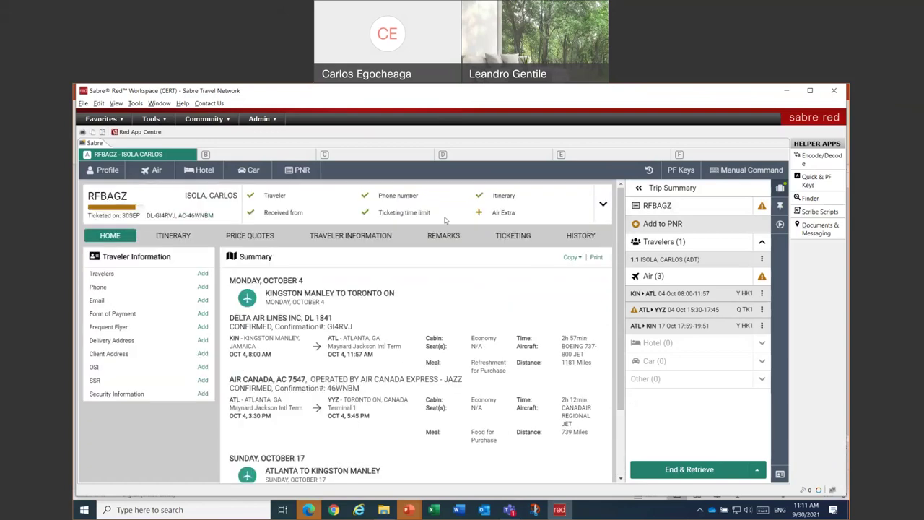
click(509, 236)
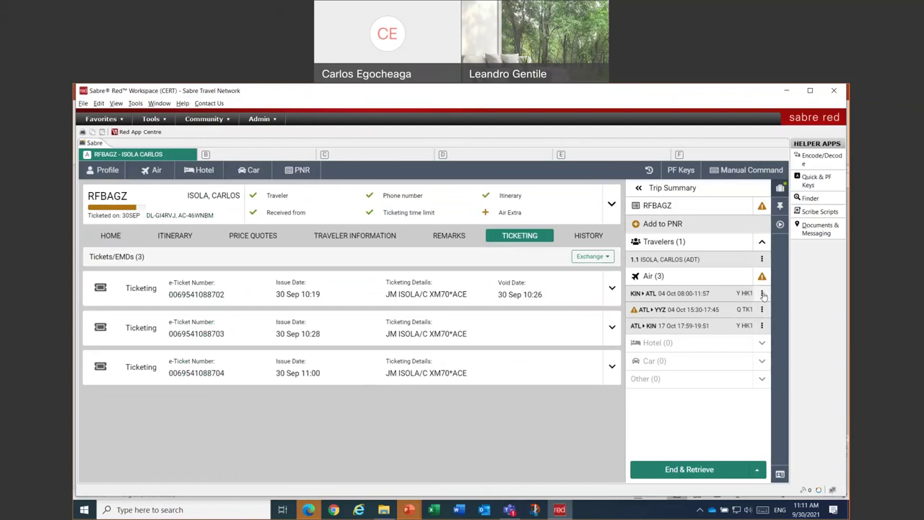
- Change the date of the KIN–ATL Delta segment to 11 October
click(761, 294)
mouse_move(706, 409)
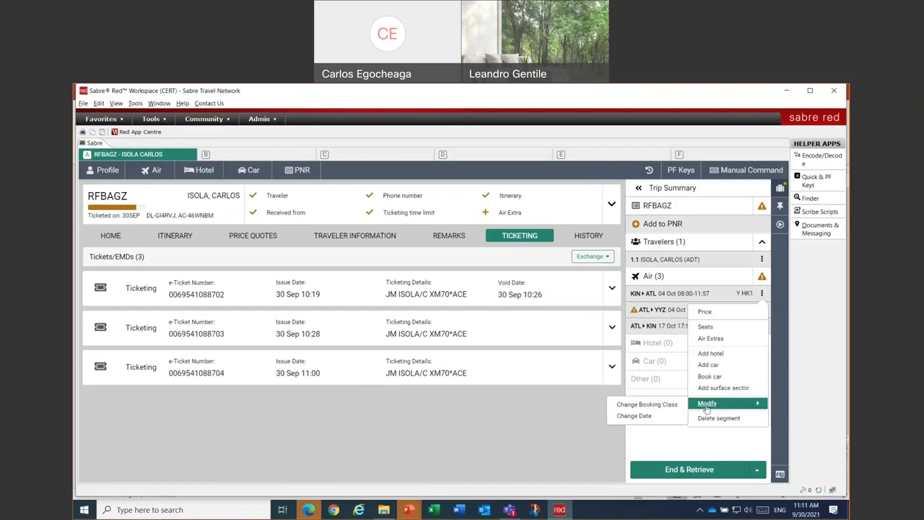
click(644, 416)
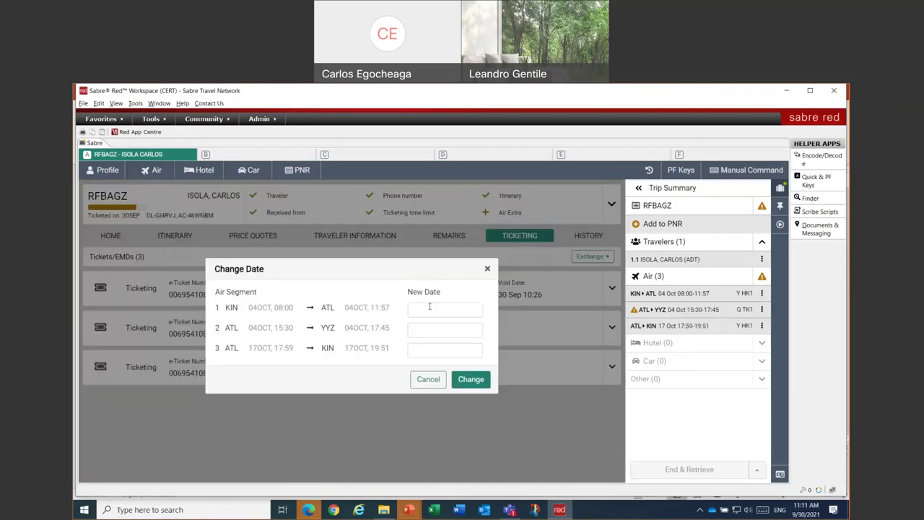
click(429, 307)
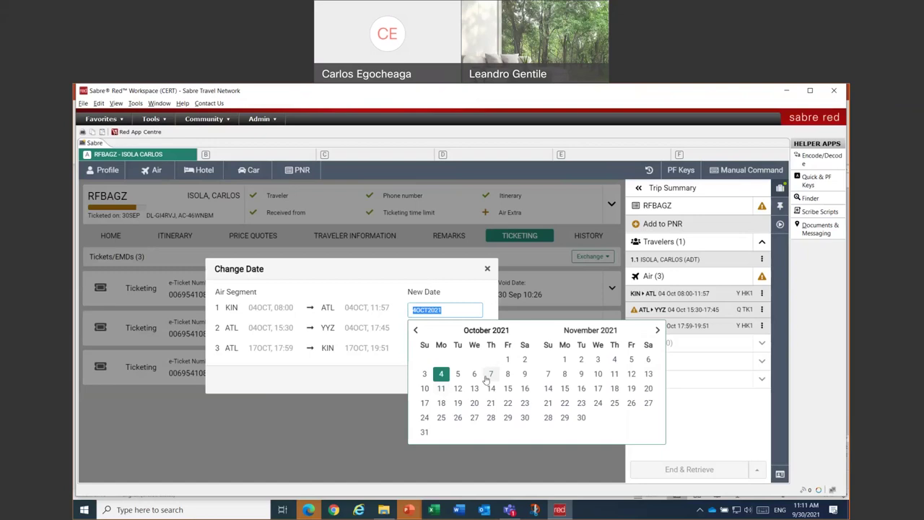
click(441, 388)
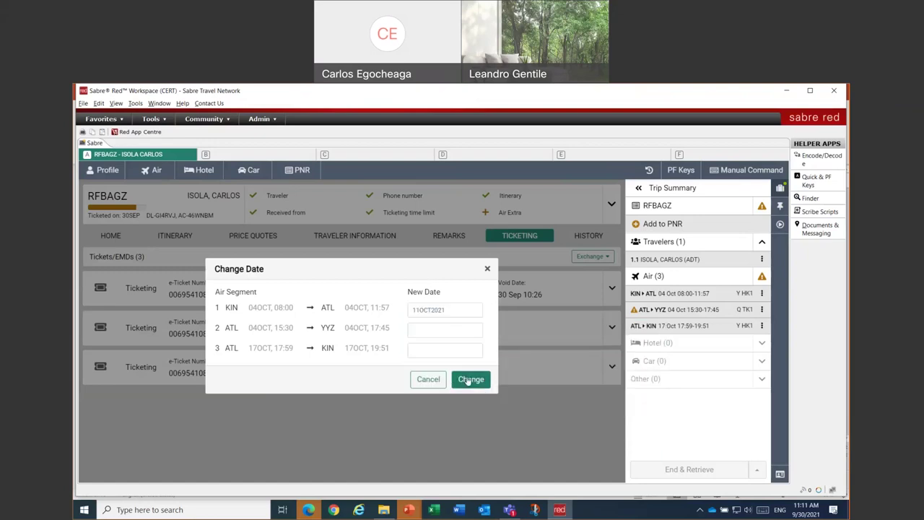
click(470, 380)
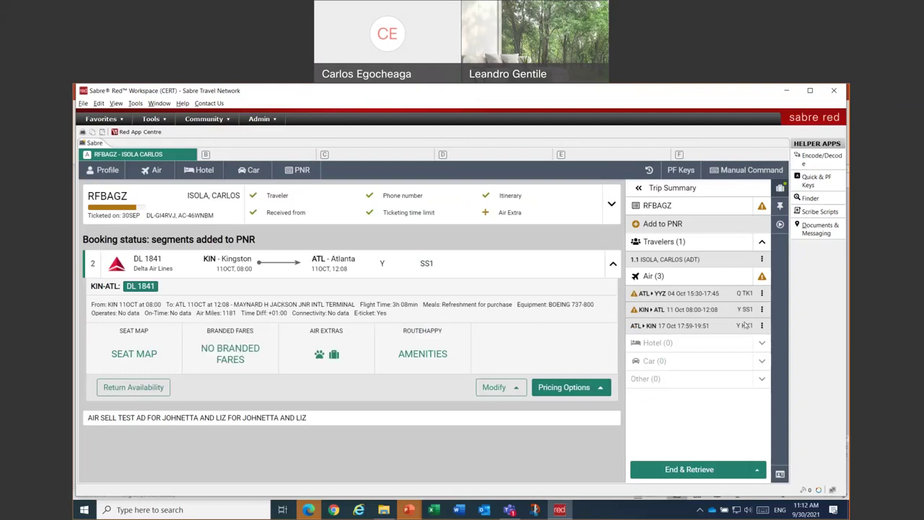
- Display the ticketing record with *T, then open the WFRTR4 exchange screen for ticket 4
click(731, 171)
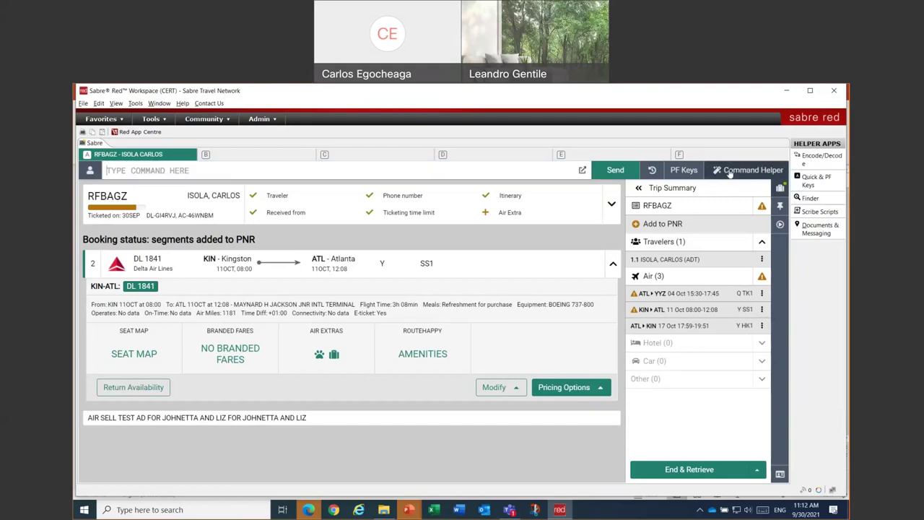
text(*T)
key(Return)
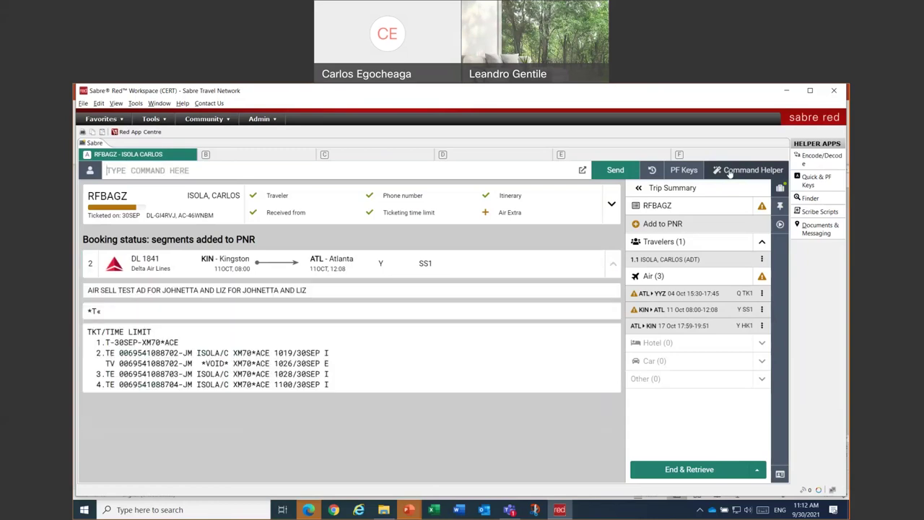
text(WFRTR4)
key(Return)
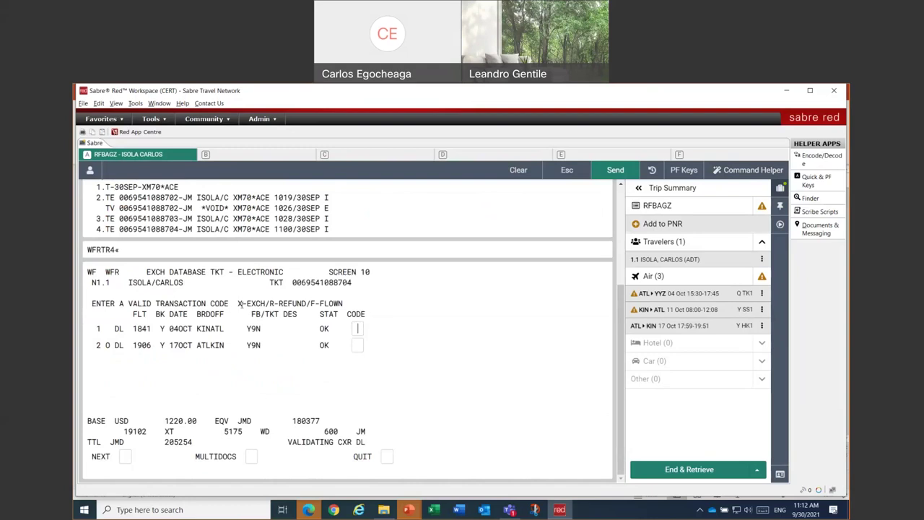
- Give both Delta coupons transaction code X and mark NEXT to reach the exchange summary
drag(239, 303, 306, 303)
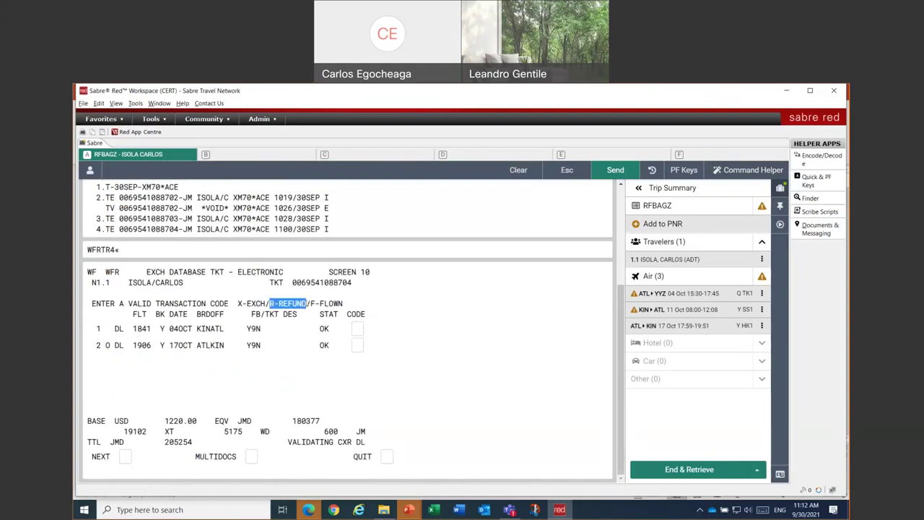
click(359, 328)
text(X)
key(Tab)
text(X)
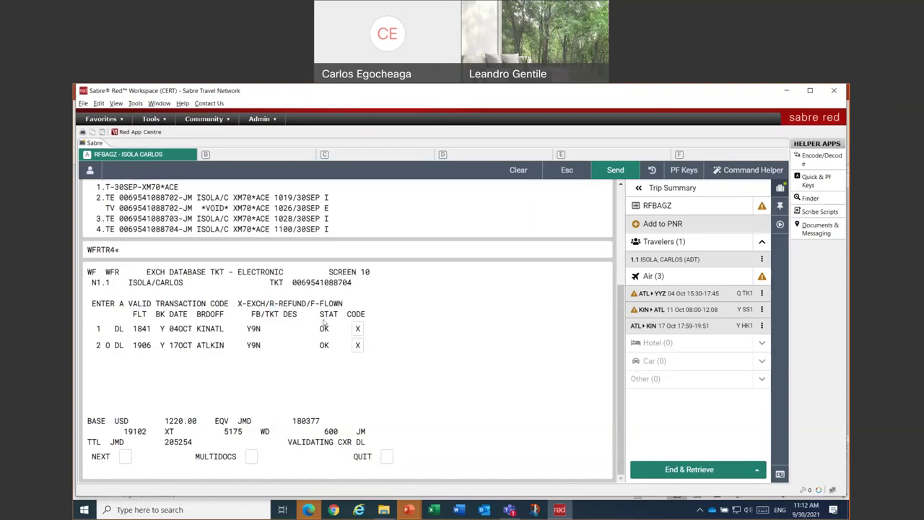
drag(238, 303, 265, 303)
click(135, 452)
text(X)
key(Return)
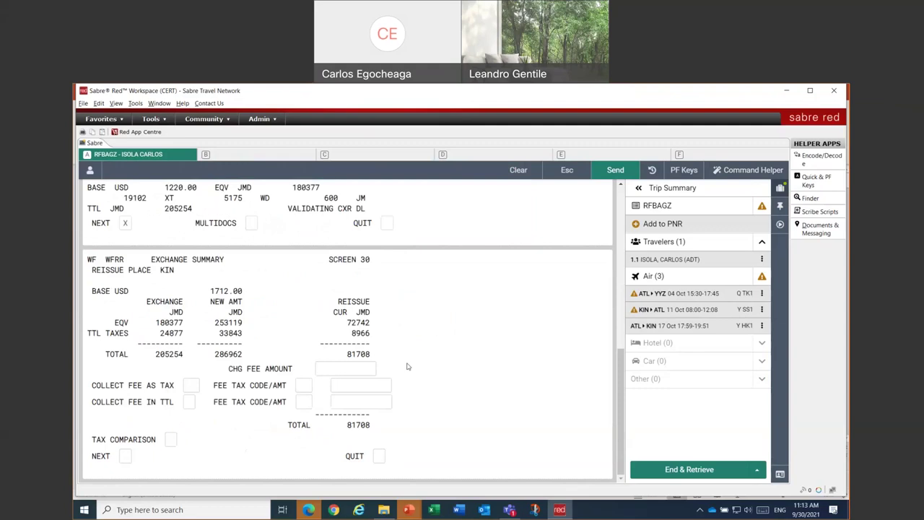
- Set the change fee amount to 100, correcting it from 100.00, and advance to ticketing instructions
text(100.00)
key(Return)
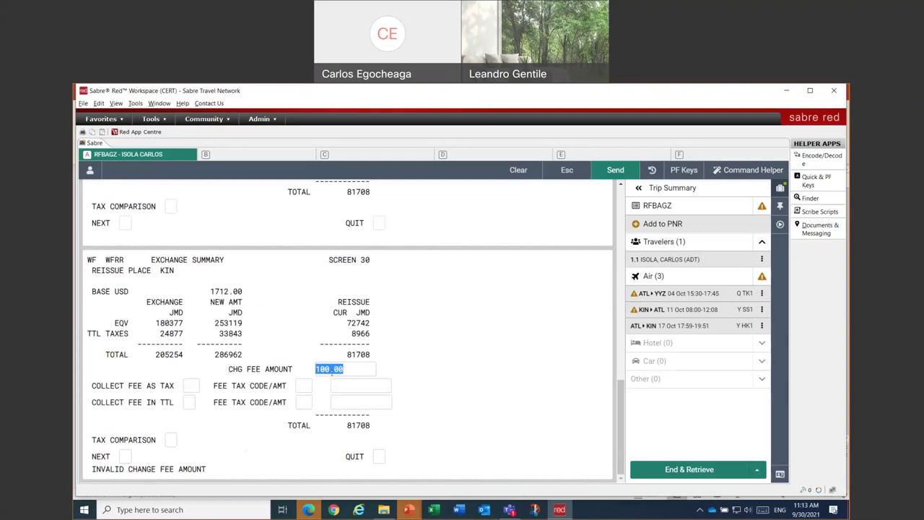
click(360, 369)
key(BackSpace)
key(BackSpace)
key(BackSpace)
key(Return)
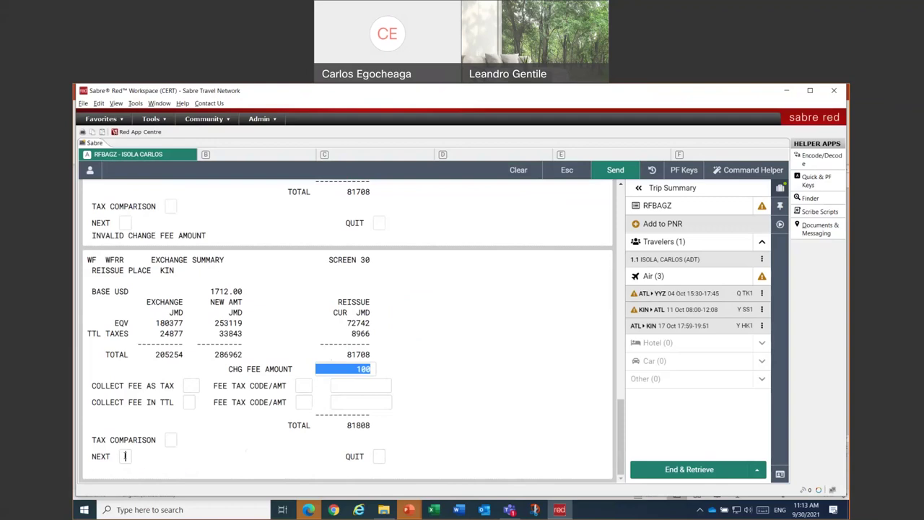
click(124, 456)
key(Return)
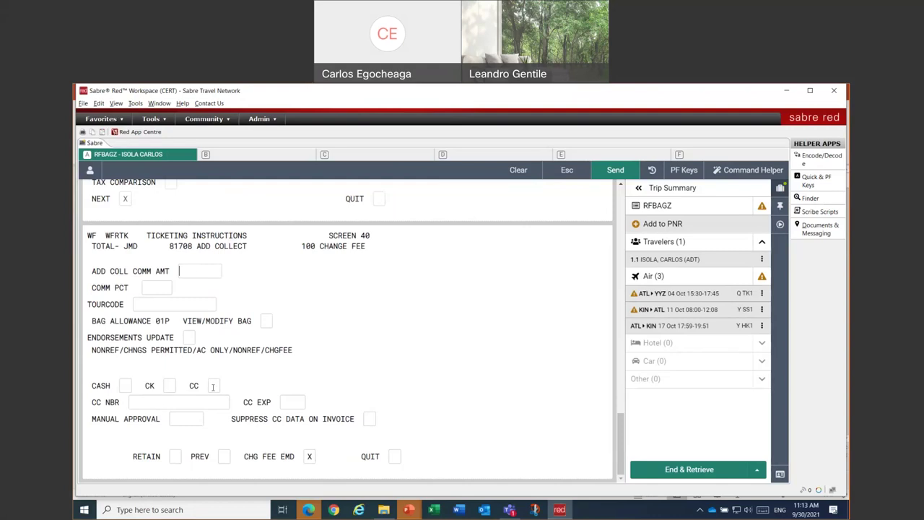
- Submit credit card payment with the card number, expiry 1221 and RETAIN marked
text(X)
text(444433)
text(3322221111)
text(1221)
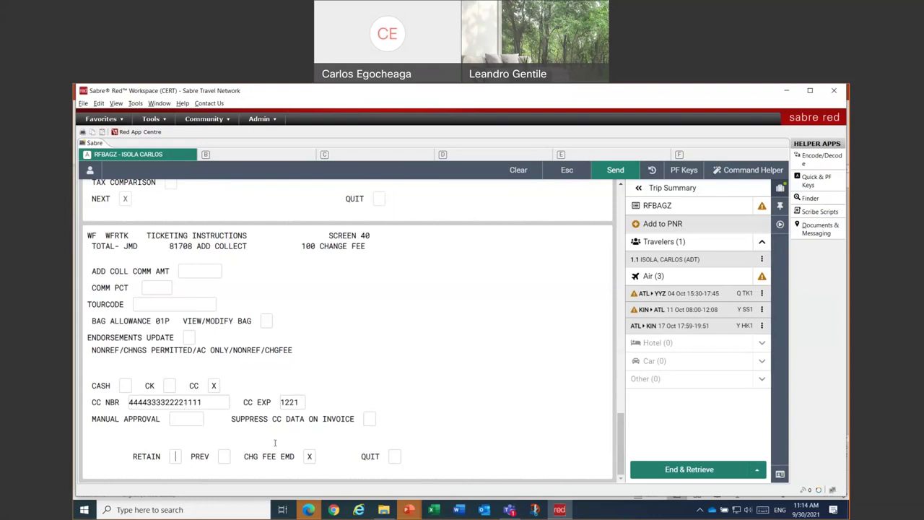
key(Return)
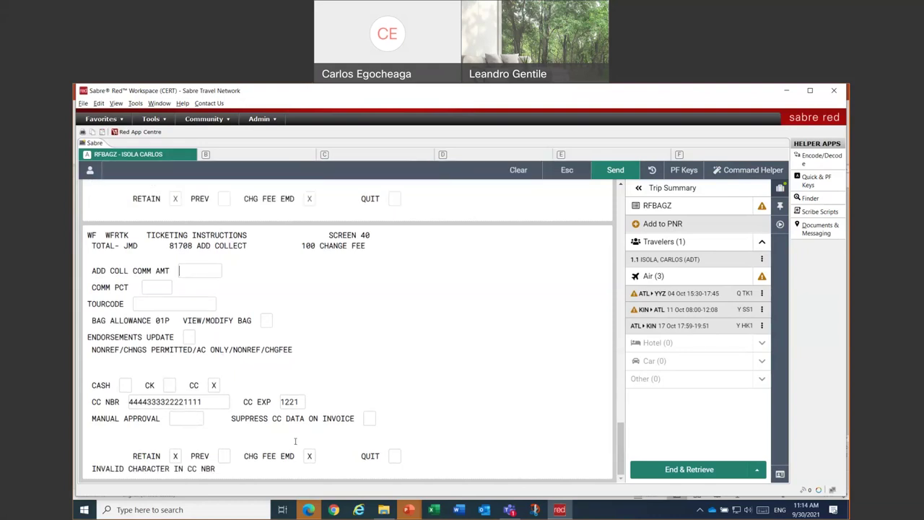
- Re-enter the card number with the VI card-type prefix
click(205, 402)
key(BackSpace)
key(BackSpace)
key(BackSpace)
key(BackSpace)
key(BackSpace)
key(BackSpace)
key(BackSpace)
key(BackSpace)
key(BackSpace)
key(BackSpace)
key(BackSpace)
key(BackSpace)
key(BackSpace)
key(BackSpace)
key(BackSpace)
key(BackSpace)
text(4444)
- Restore the card expiry to 1221, clear the stray manual approval entry, and resubmit
key(BackSpace)
key(BackSpace)
key(BackSpace)
key(BackSpace)
text(VI4444333322221111)
key(Tab)
text(12)
text(/)
text(21)
key(shift+Tab)
key(Left)
key(BackSpace)
key(BackSpace)
text(12W)
key(Tab)
key(BackSpace)
key(shift+Tab)
key(Right)
key(BackSpace)
key(BackSpace)
text(21)
key(Tab)
drag(181, 419, 166, 419)
key(BackSpace)
key(Return)
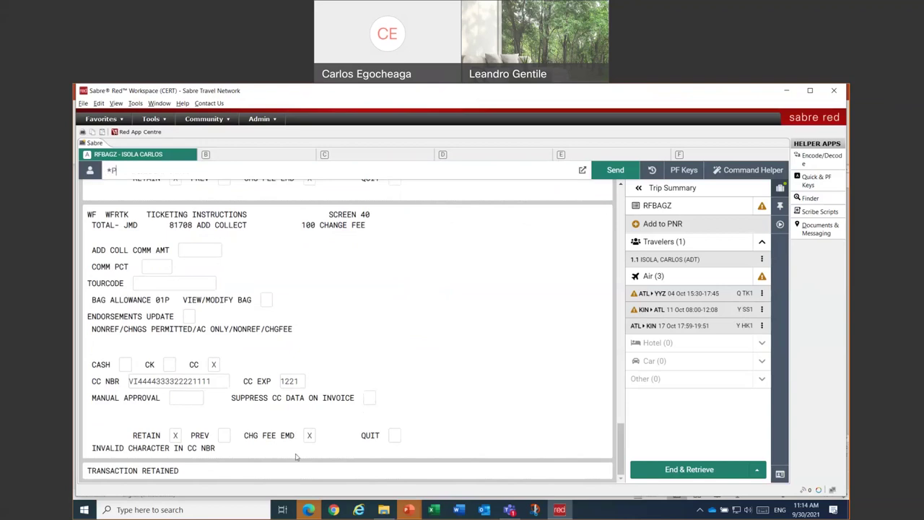
- Show the price quote summary, then page through *PQR3 details: 100 change fee, 81708 total
text(Q)
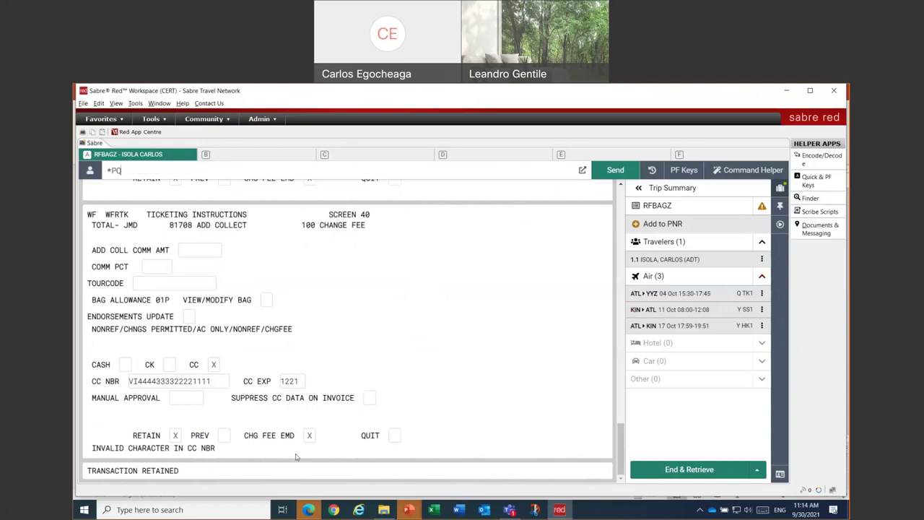
text(S)
key(Return)
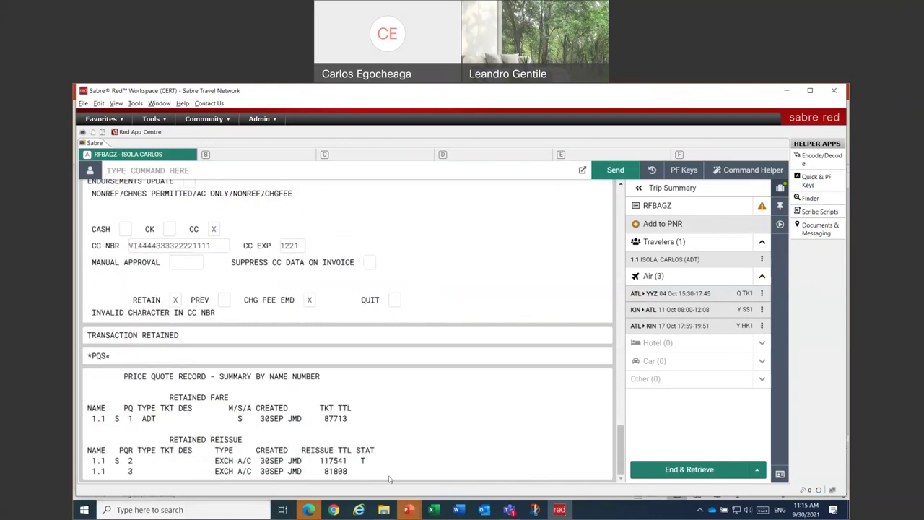
text(*PQR3)
key(Return)
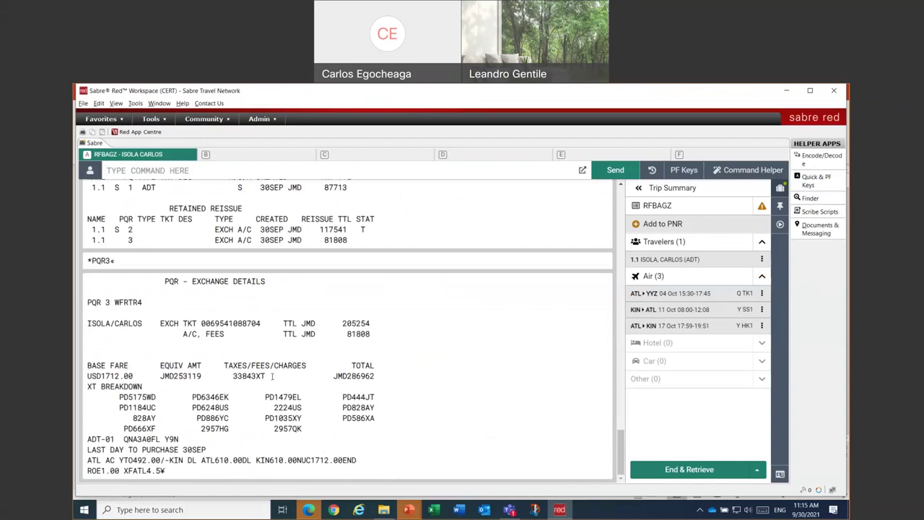
text(MD)
key(Return)
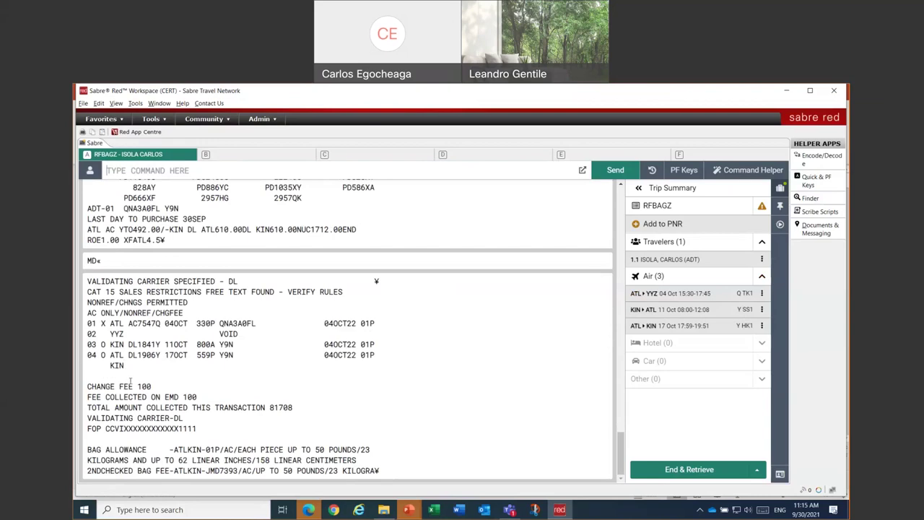
scroll(314, 340, up, 5)
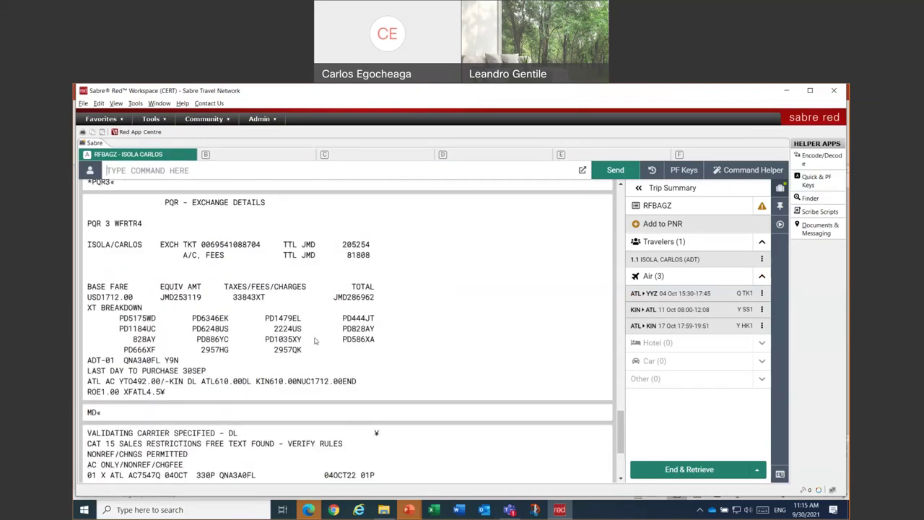
scroll(314, 340, down, 3)
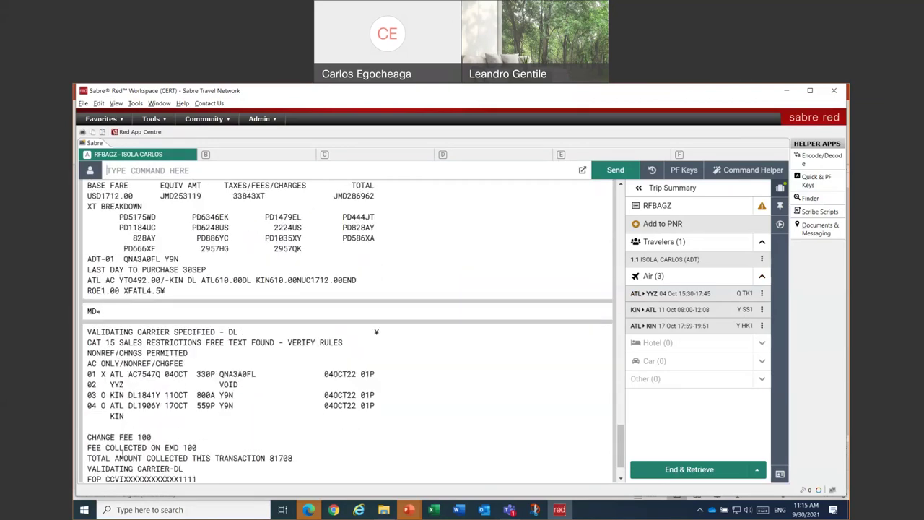
scroll(171, 459, down, 2)
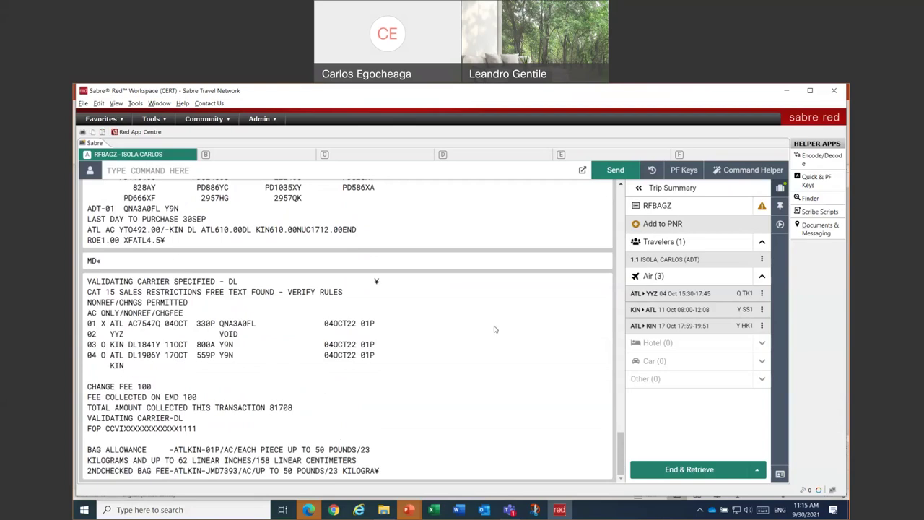
- Select PQR 3 in the Issue ticket/EMD workflow, then cancel without issuing
click(780, 225)
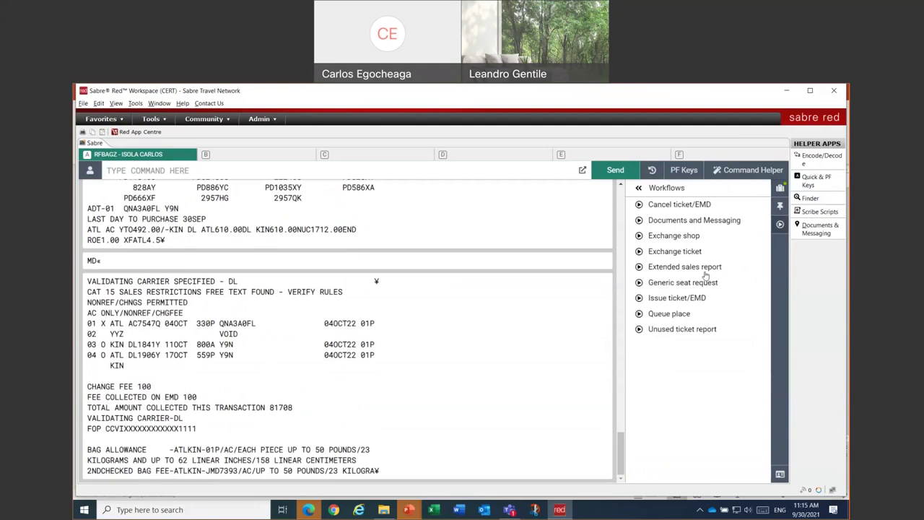
click(682, 299)
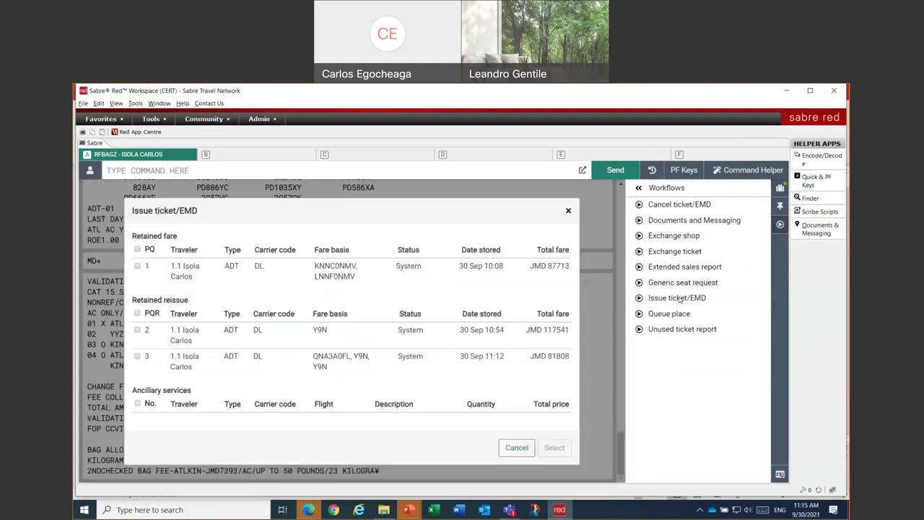
click(138, 357)
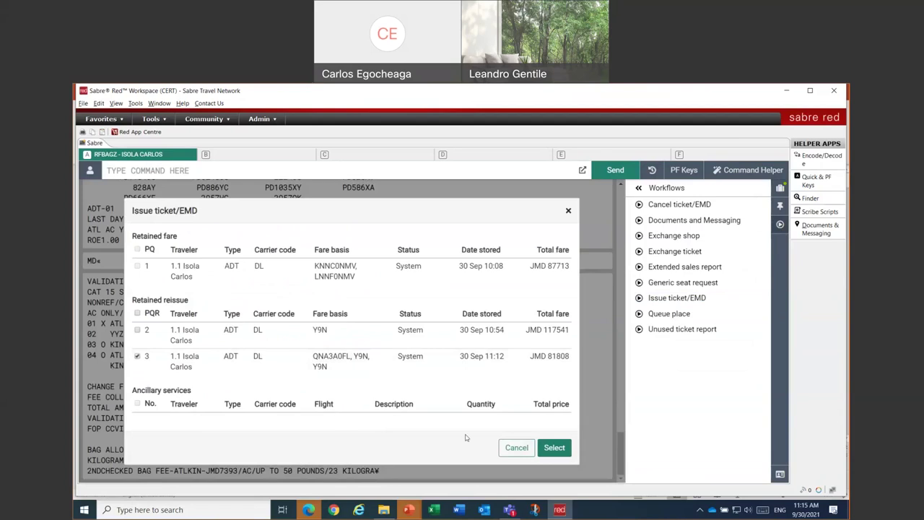
click(514, 449)
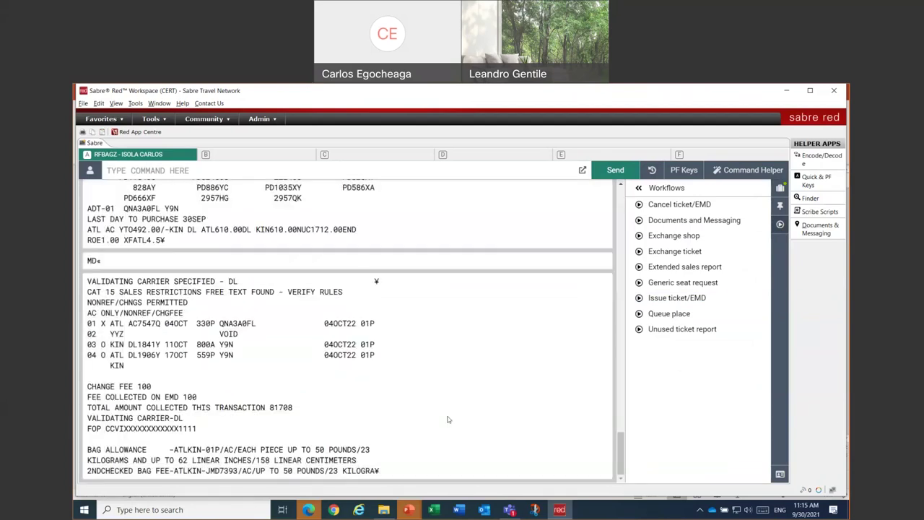
- Clear the work area and reopen the WFRTR4 exchange screen for ticket 4
text(*AI)
key(BackSpace)
key(BackSpace)
key(BackSpace)
key(Pause)
text(WFRTR4)
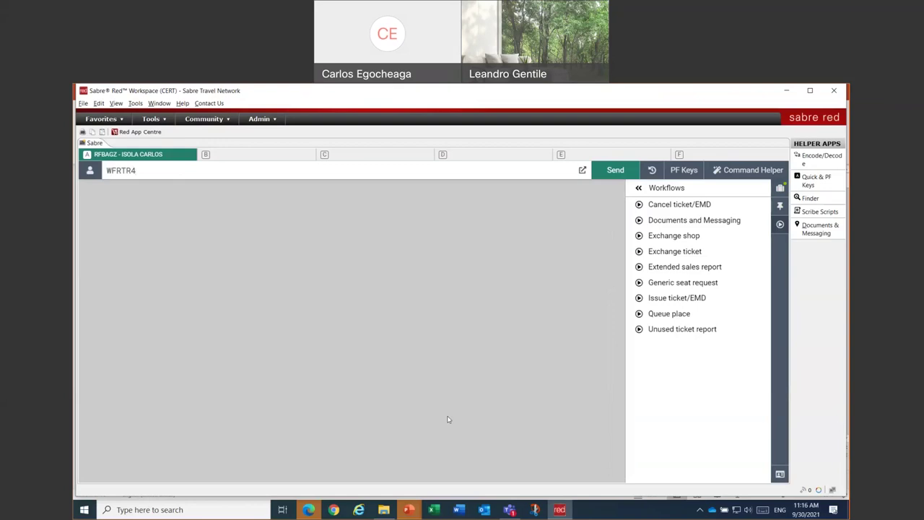
key(Return)
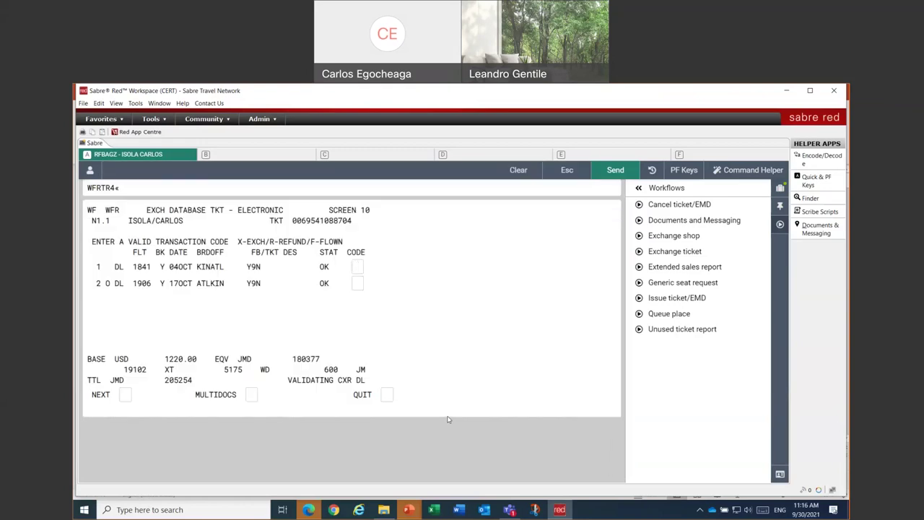
- Code both coupons R for refund and enter a 200 change fee on the Comparison Summary
text(RR)
text(X)
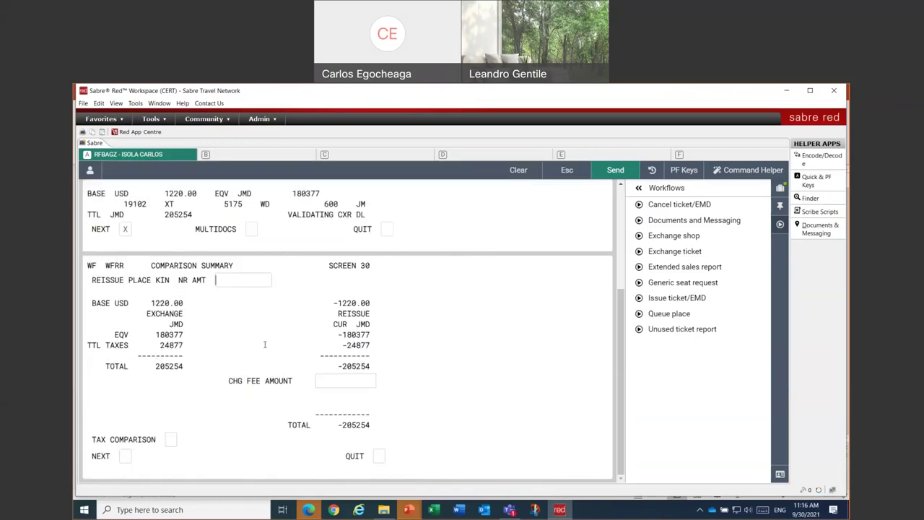
drag(266, 340, 137, 291)
click(337, 313)
click(354, 382)
text(200)
key(Tab)
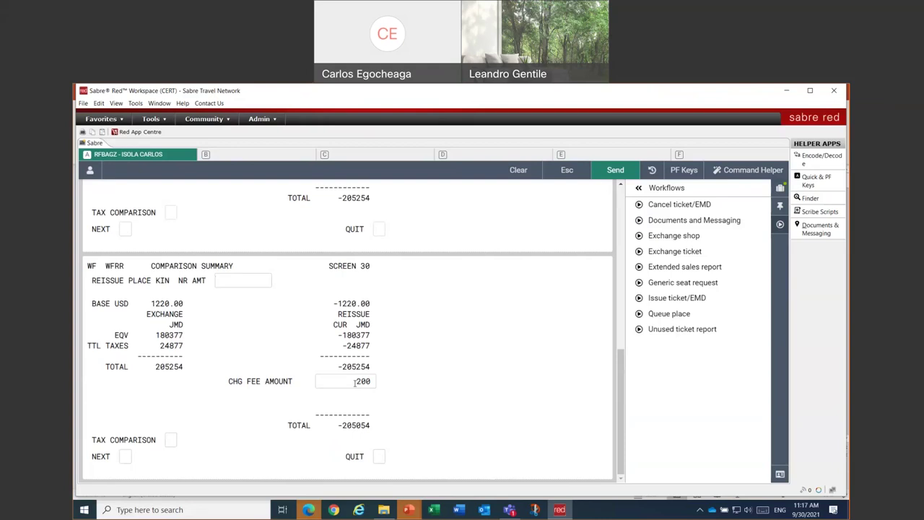
click(125, 457)
- Continue from the comparison summary to the Forms of Payment screen showing the -205054 JMD refund
text(X)
key(Return)
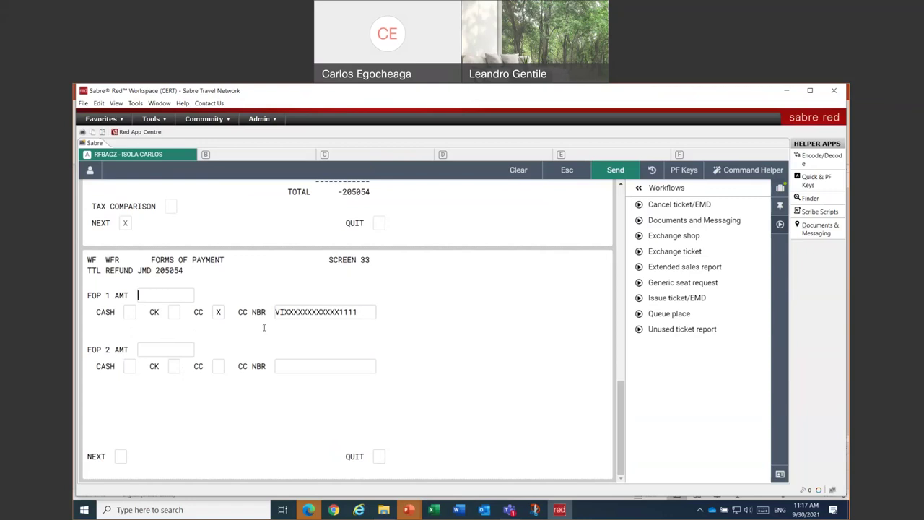
scroll(262, 330, up, 1)
scroll(183, 421, down, 1)
key(Tab)
key(Tab)
key(Tab)
key(Tab)
key(Tab)
key(Tab)
key(Tab)
key(Tab)
key(Tab)
text(X)
- Enter 105054 JMD as the first, credit card refund amount
scroll(351, 245, up, 2)
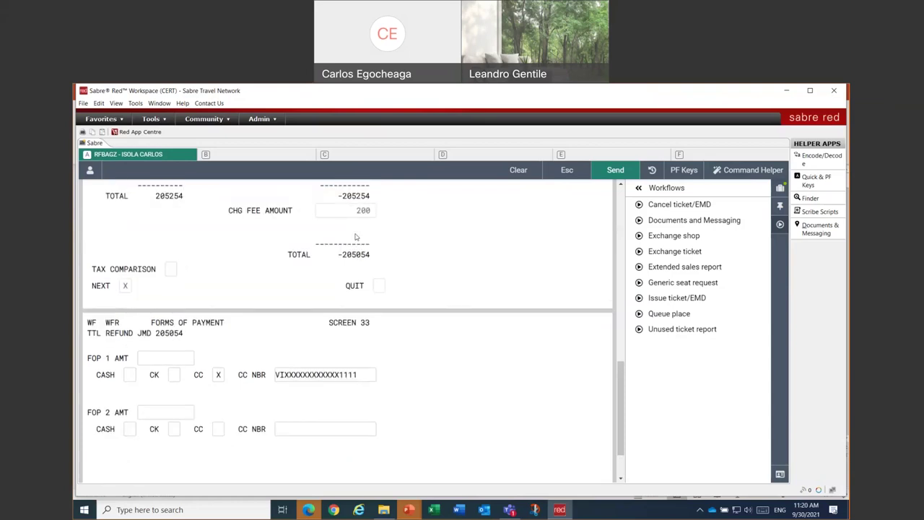
scroll(355, 237, up, 1)
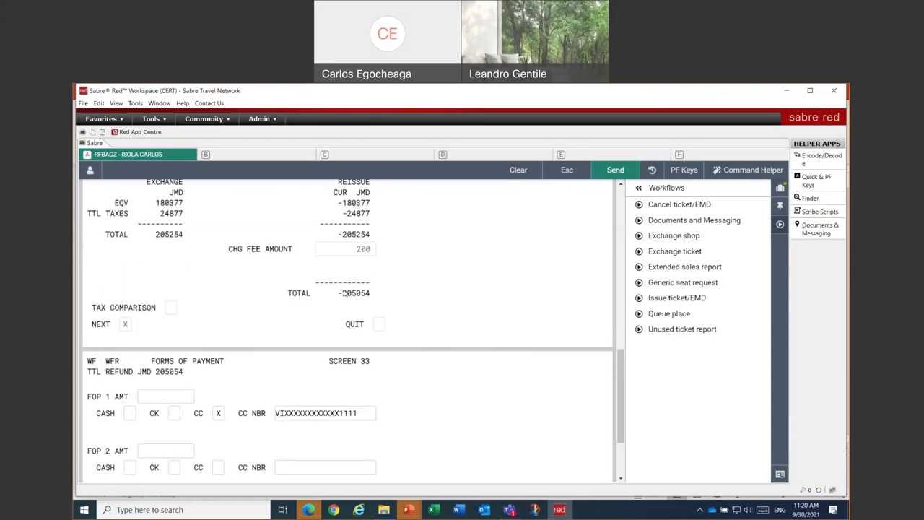
double_click(345, 293)
key(ctrl+c)
click(178, 398)
key(ctrl+v)
key(BackSpace)
text(1)
- Enter 100000 JMD as the second payment marked as cash, and submit the split
click(184, 450)
text(1000)
key(BackSpace)
text(-)
key(BackSpace)
text(000)
key(Tab)
text(X)
scroll(389, 462, down, 3)
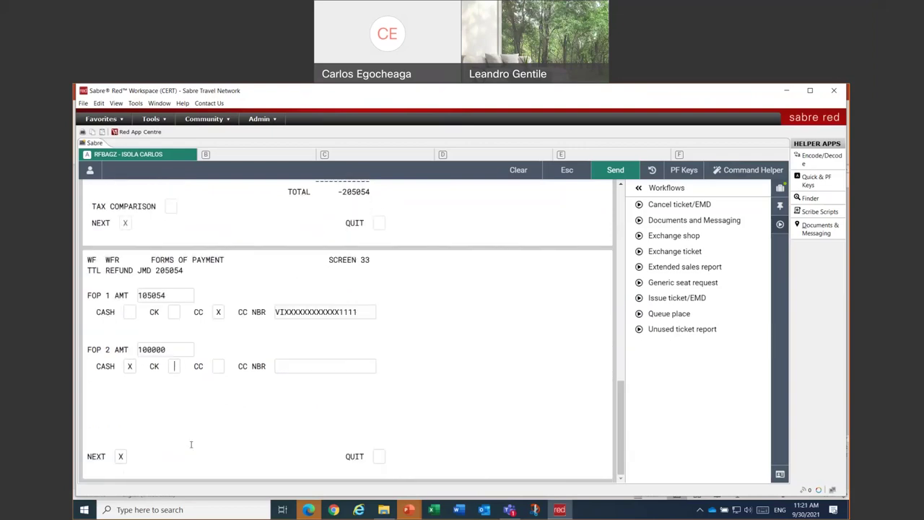
key(Return)
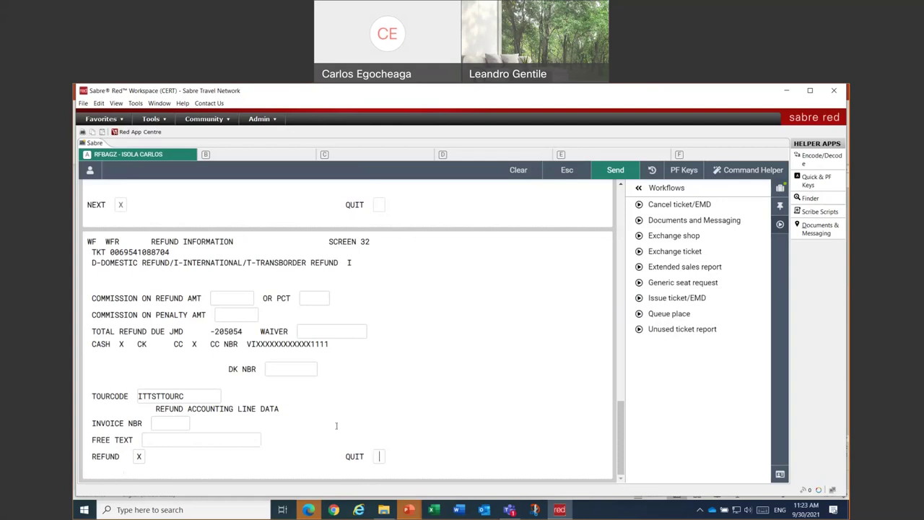
- Clear the REFUND mark and quit with X, terminating the refund transaction
double_click(138, 456)
key(BackSpace)
key(Tab)
text(X)
key(Return)
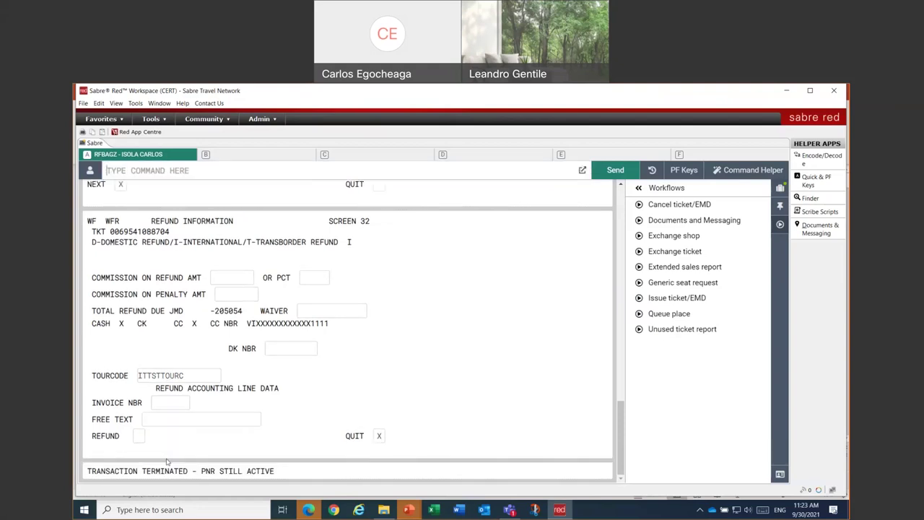
text(IR)
key(Return)
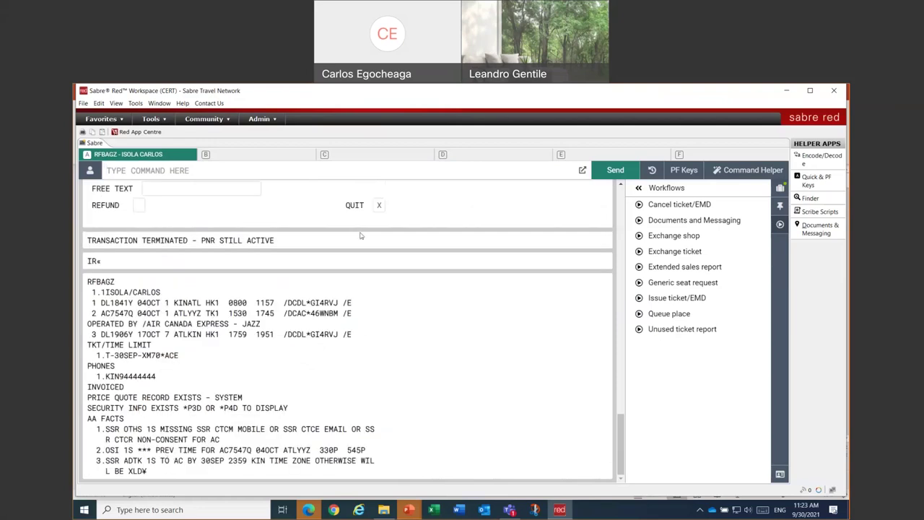
click(778, 190)
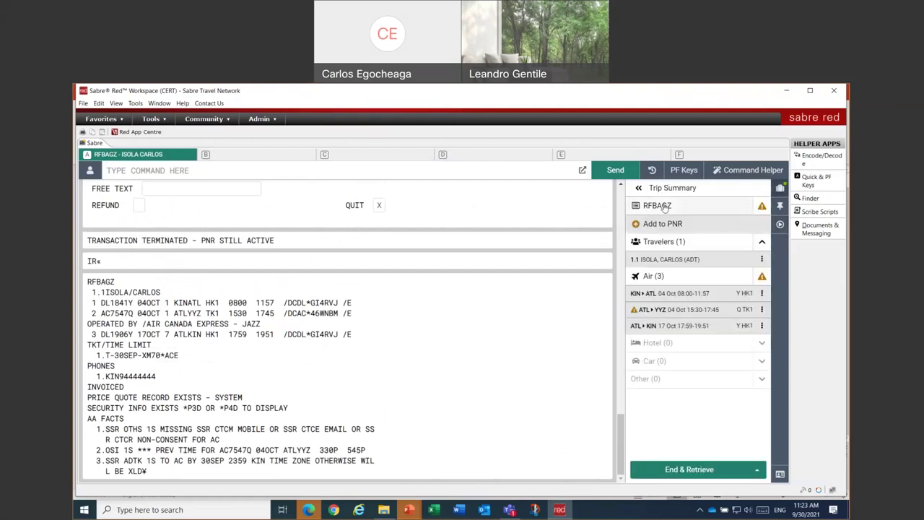
click(664, 206)
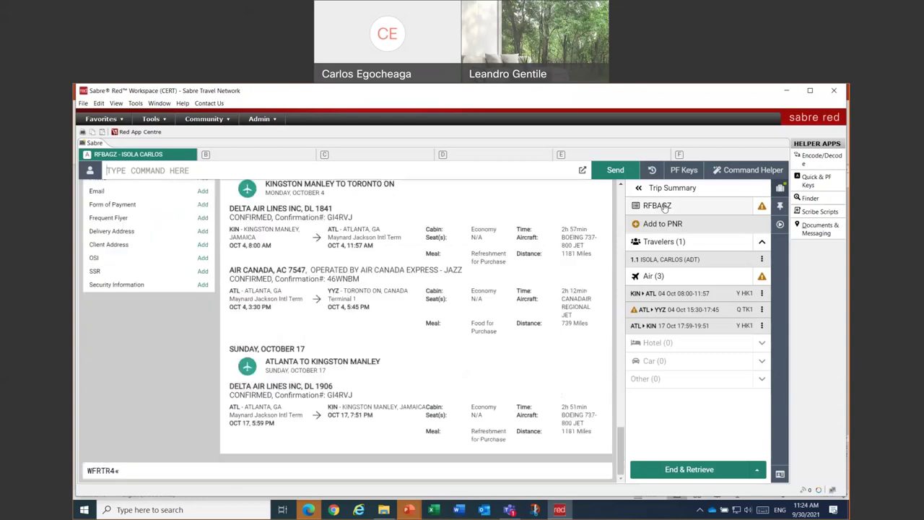
- Mark QUIT with X on exchange screen 10 to end the exchange transaction
text(RR)
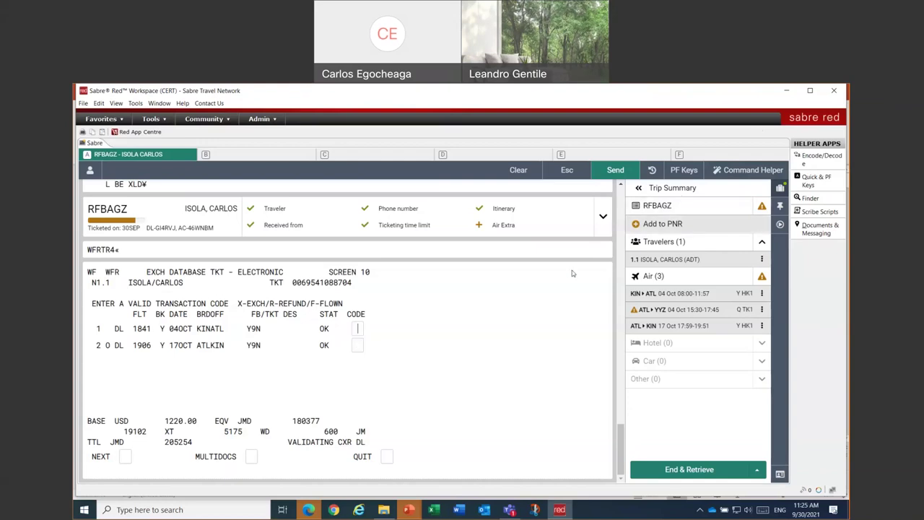
click(387, 456)
text(X)
key(Return)
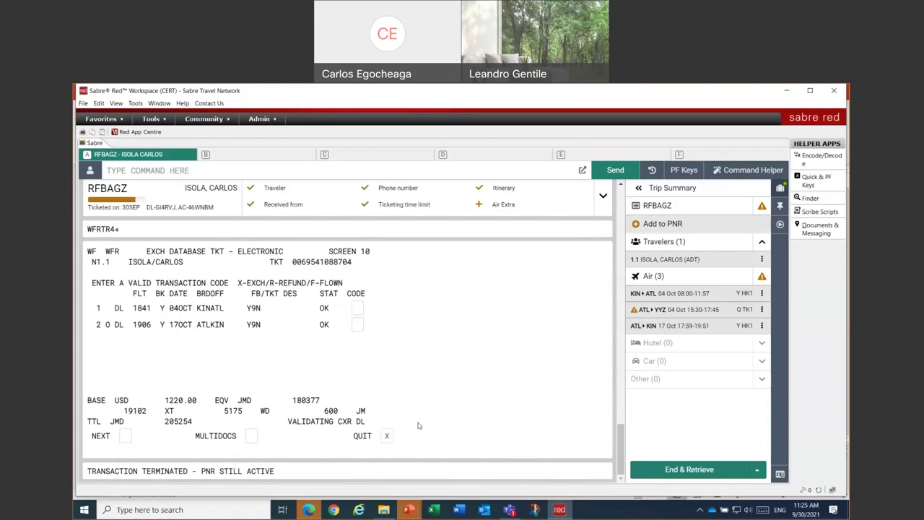